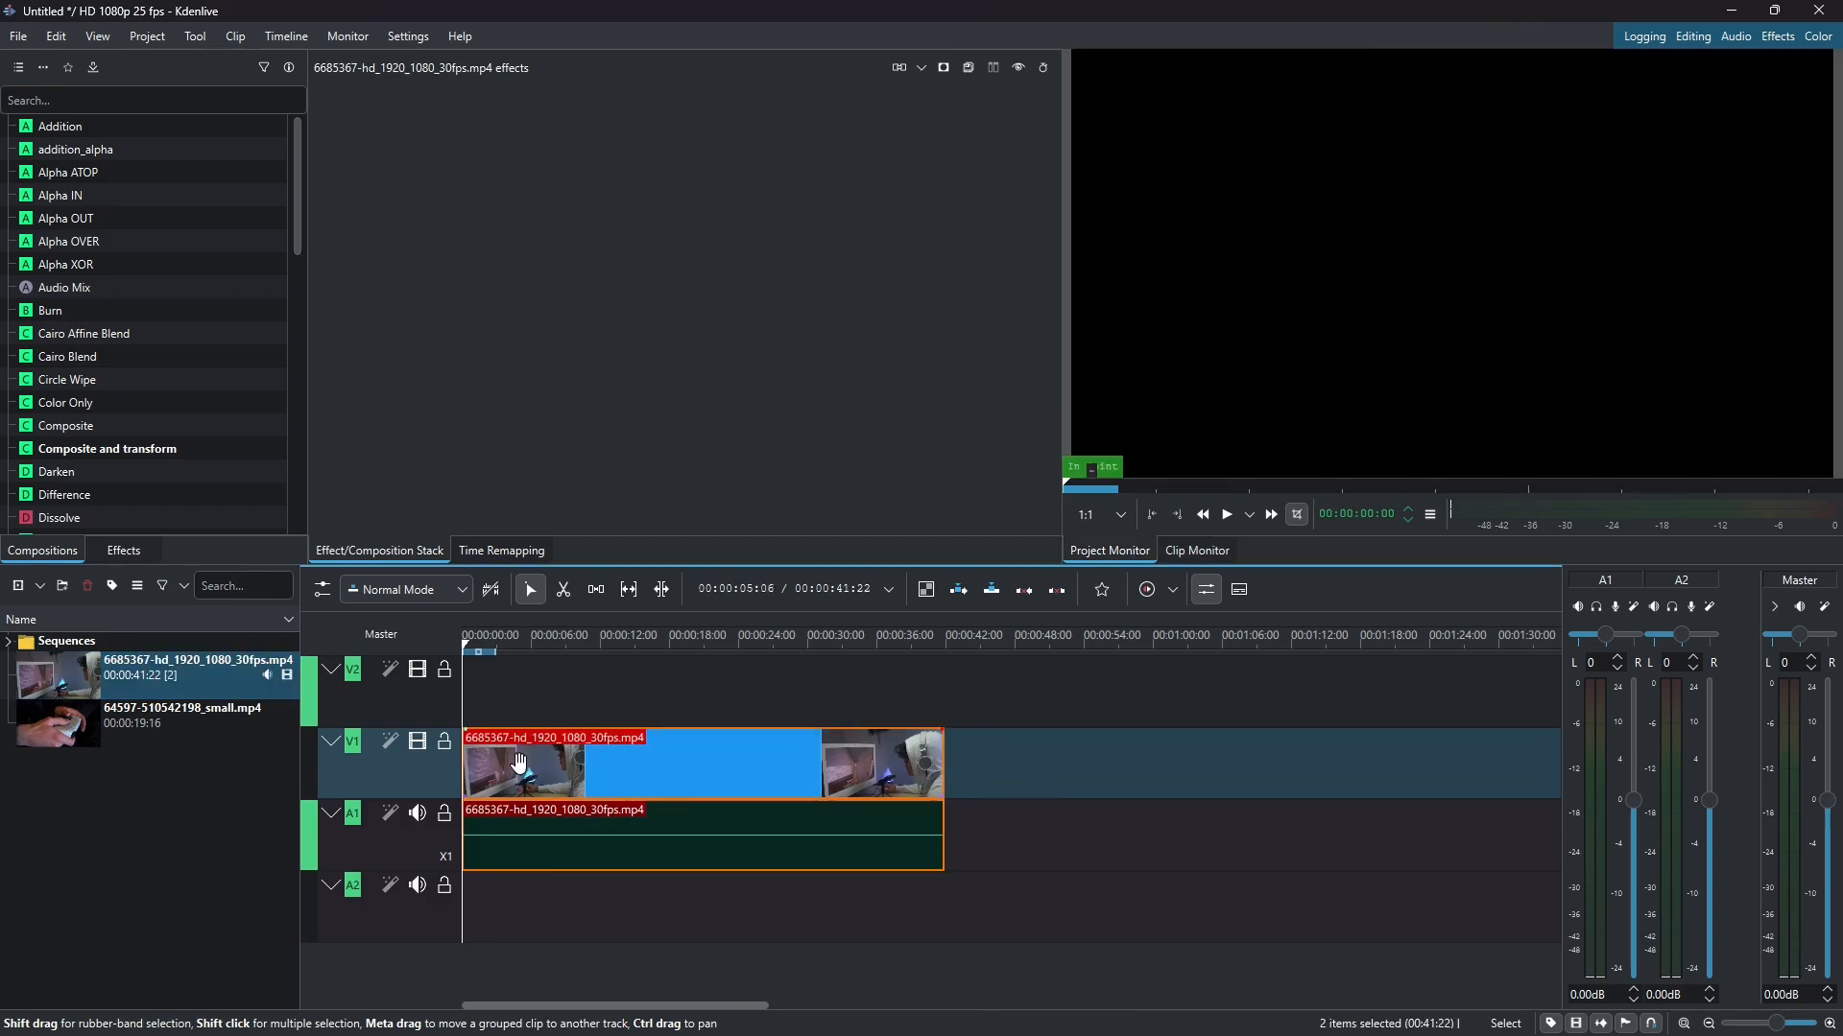
{"action": "left_click_drag", "start_coordinate": [123, 735], "coordinate": [519, 693]}
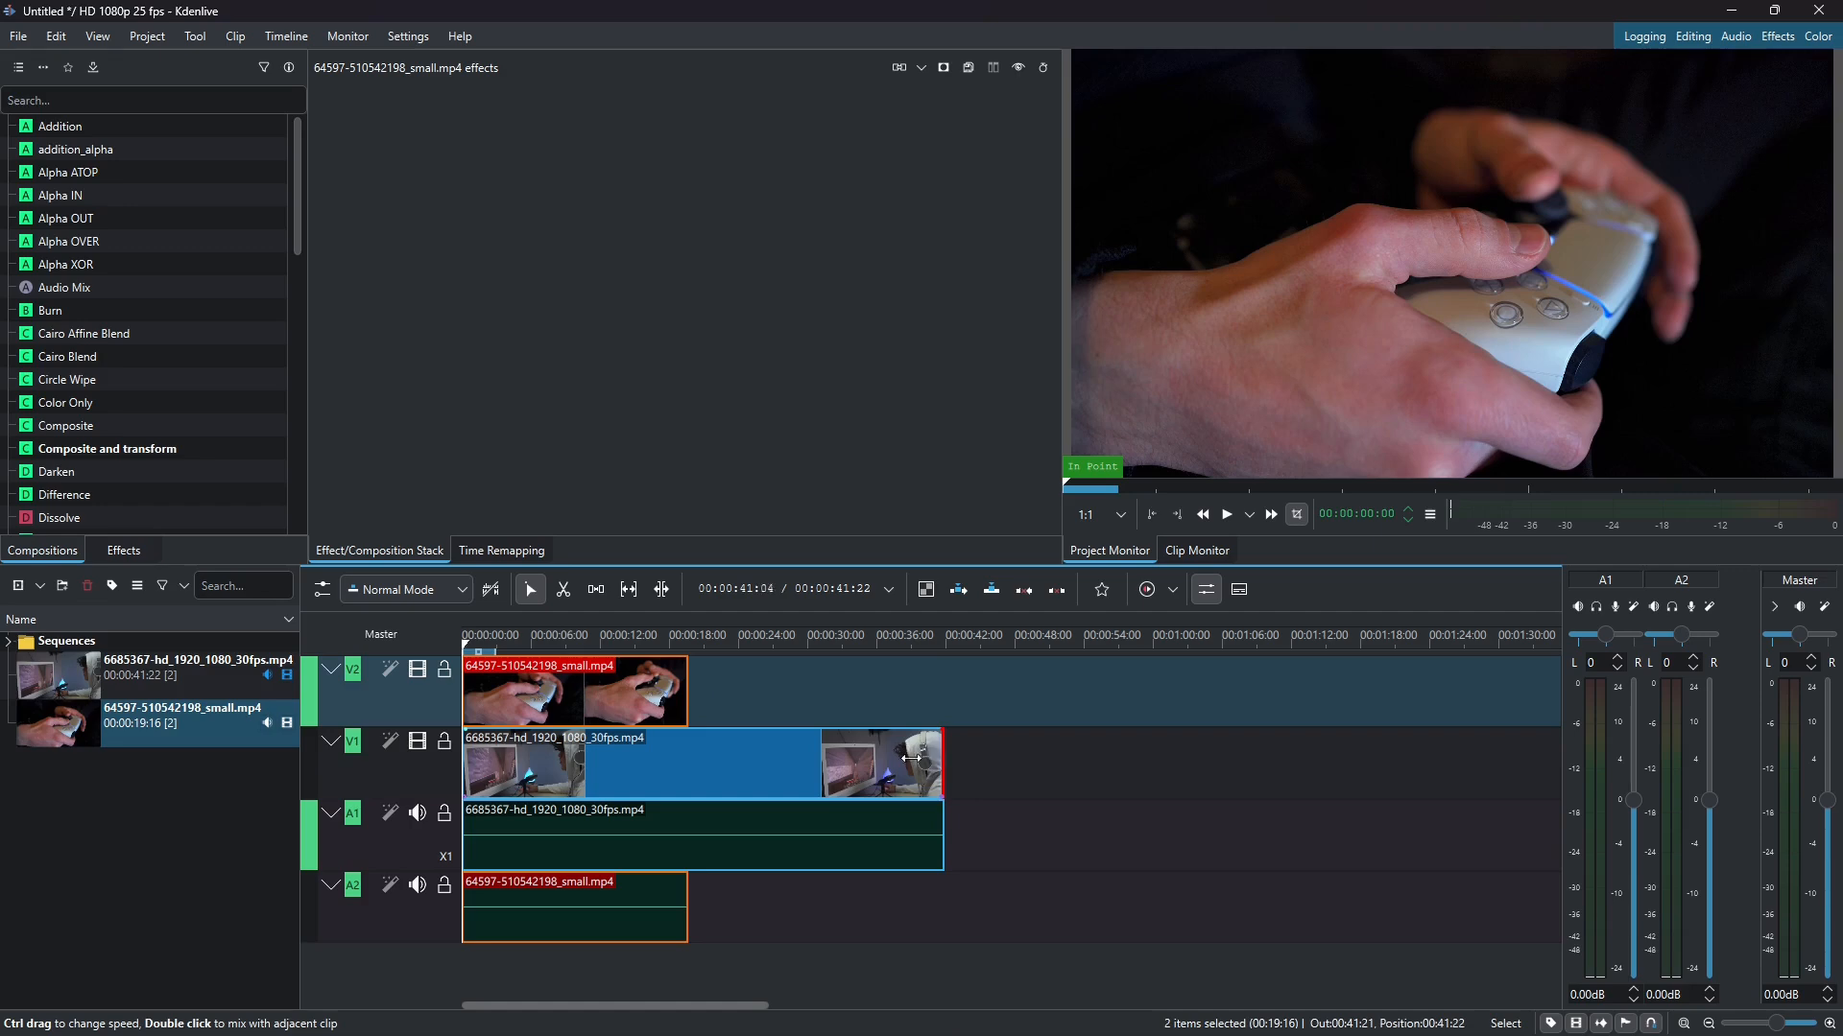
{"action": "left_click_drag", "start_coordinate": [911, 758], "coordinate": [688, 758]}
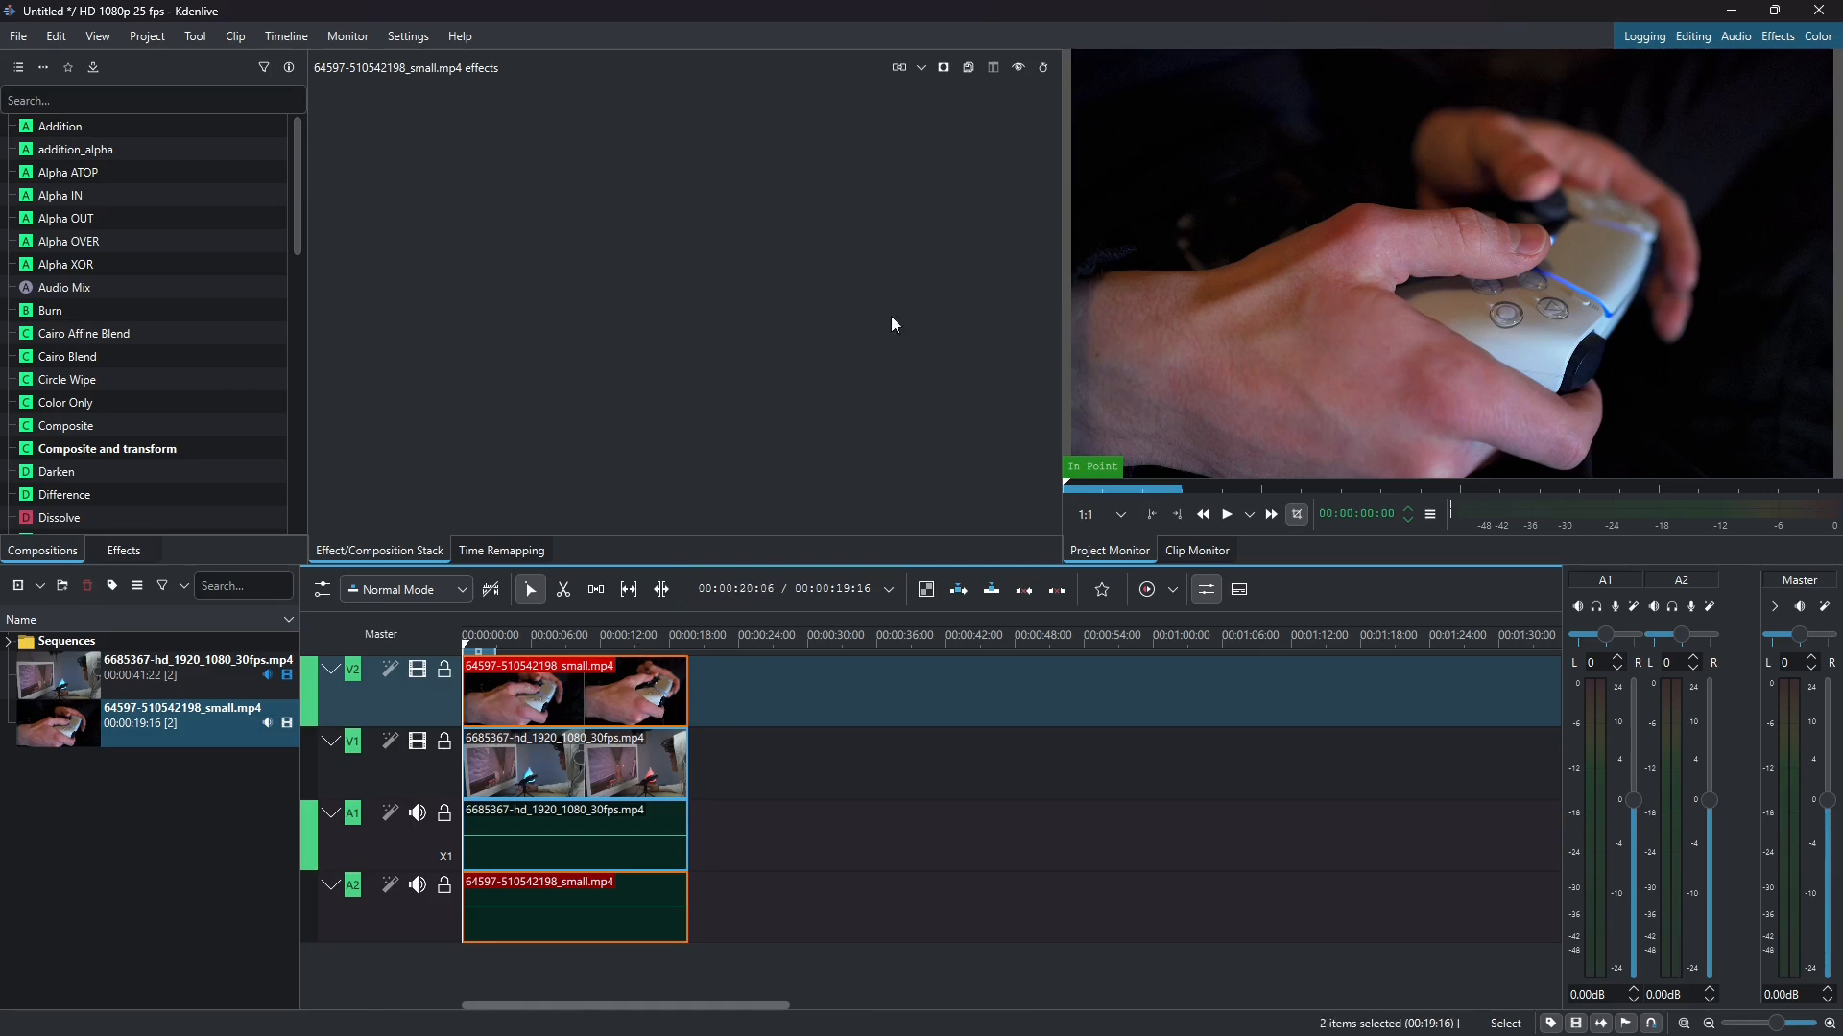
Search the effects for "crop" and apply Crop, Scale and Tilt to the clip on V2
{"action": "left_click", "coordinate": [122, 552]}
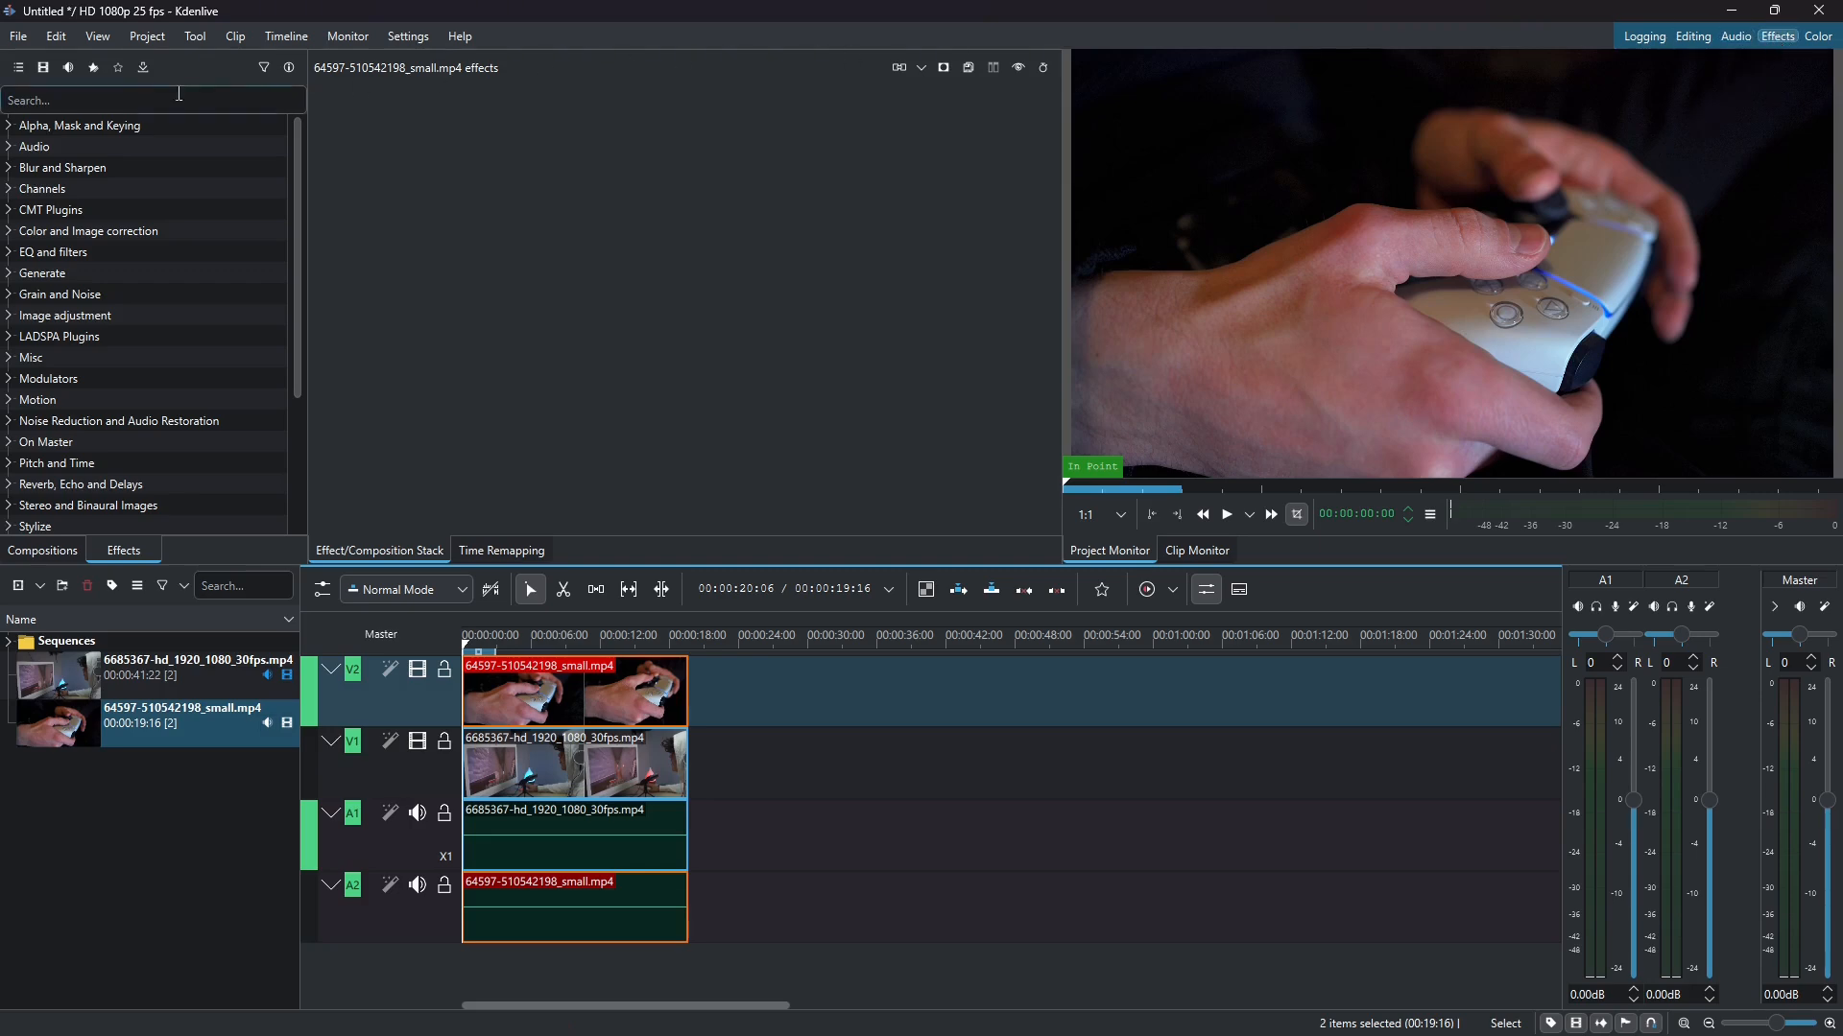
{"action": "left_click", "coordinate": [76, 99]}
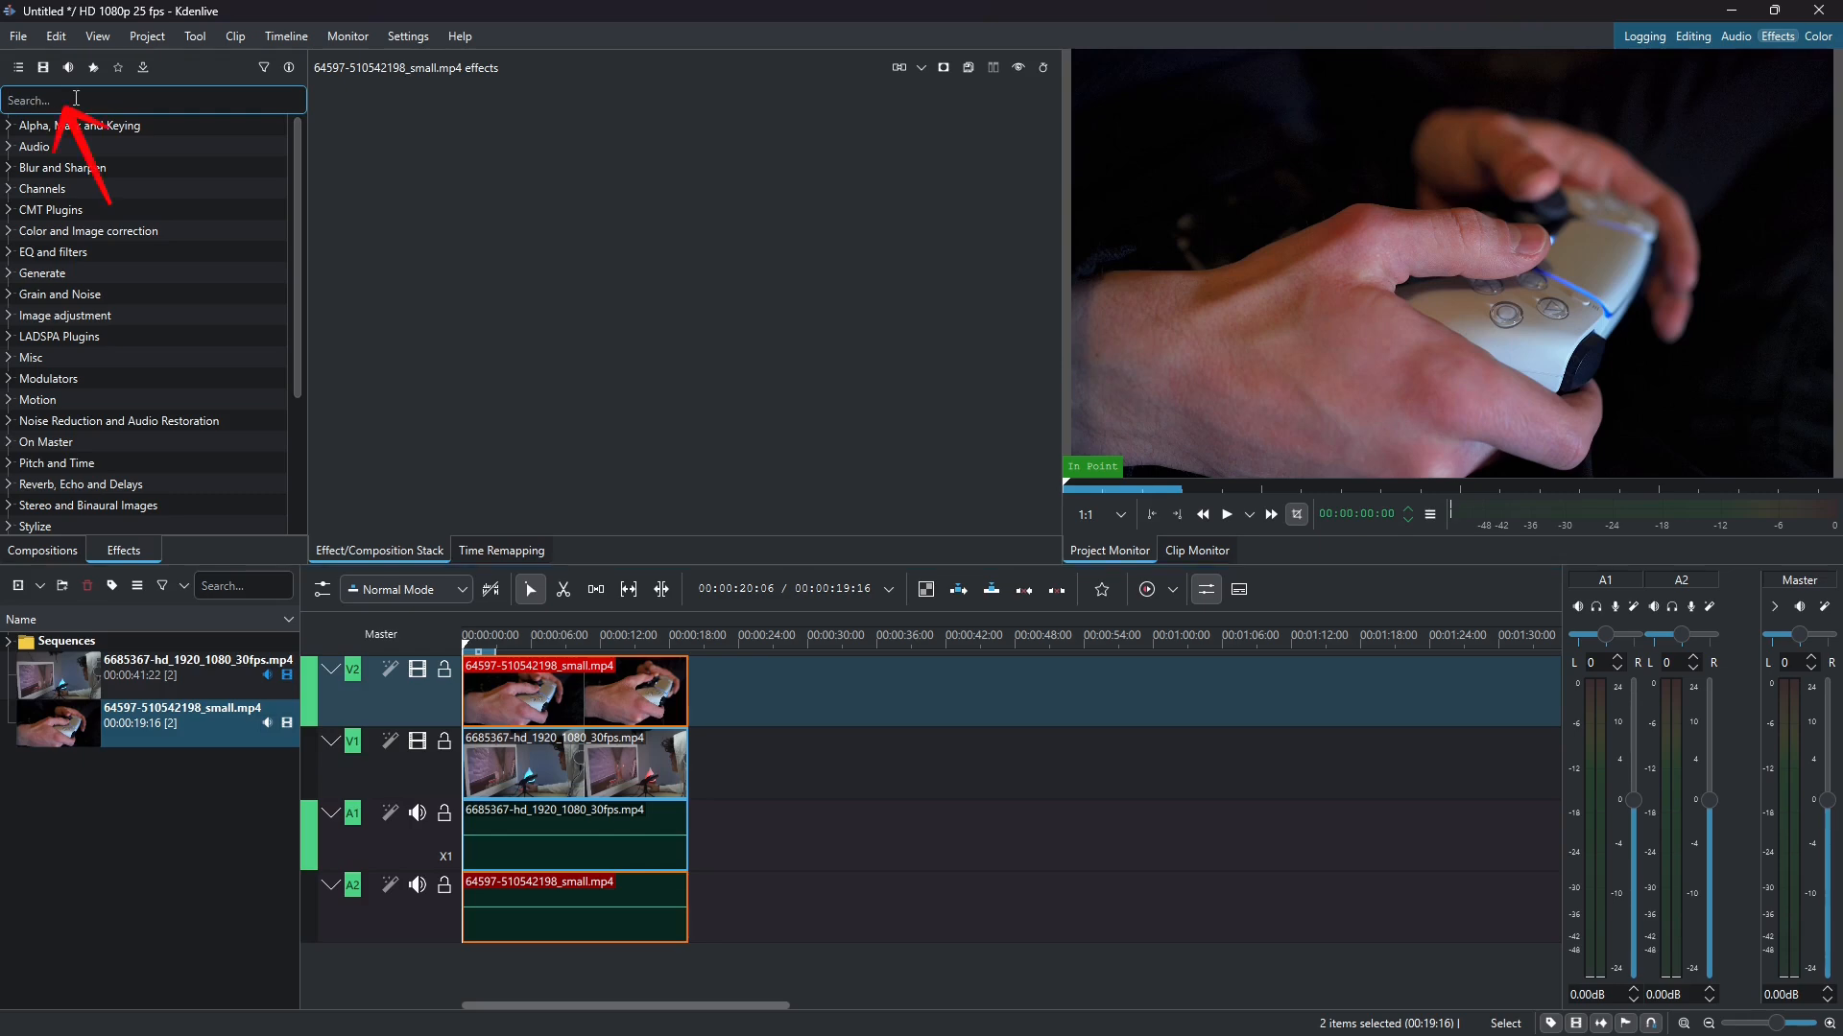
{"action": "type", "text": "crop"}
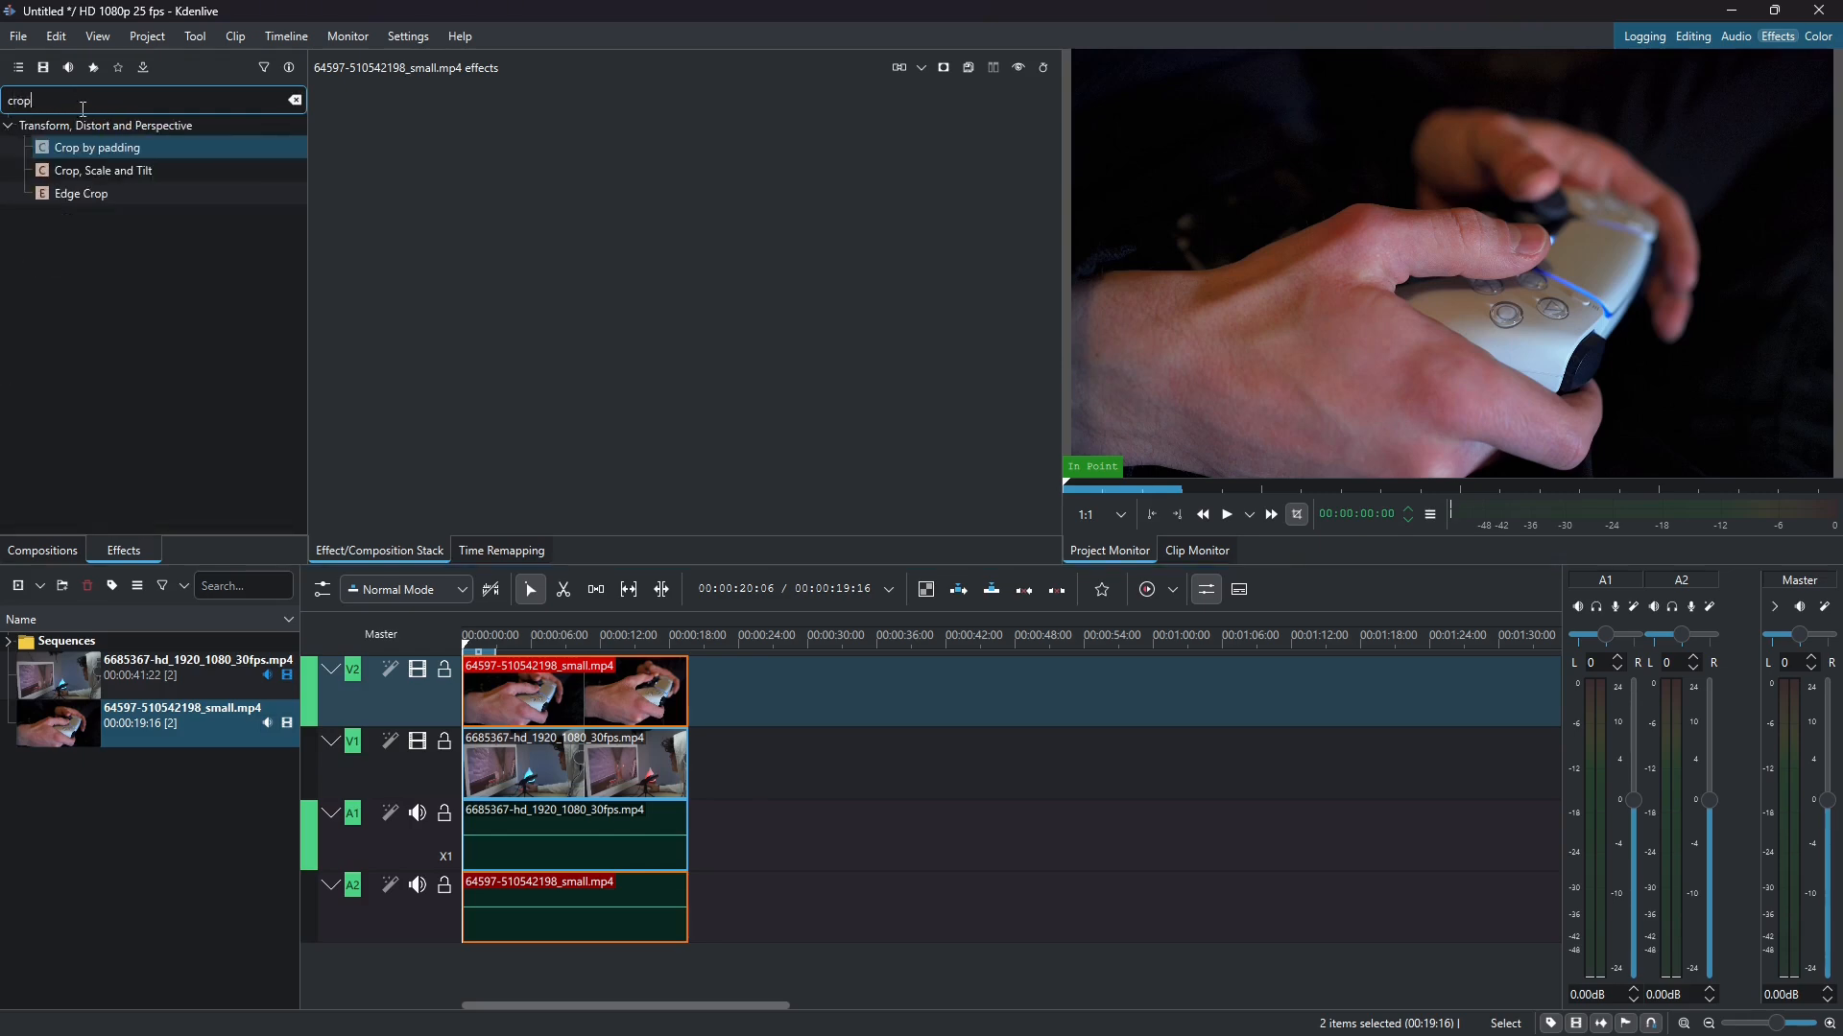
{"action": "left_click", "coordinate": [111, 170]}
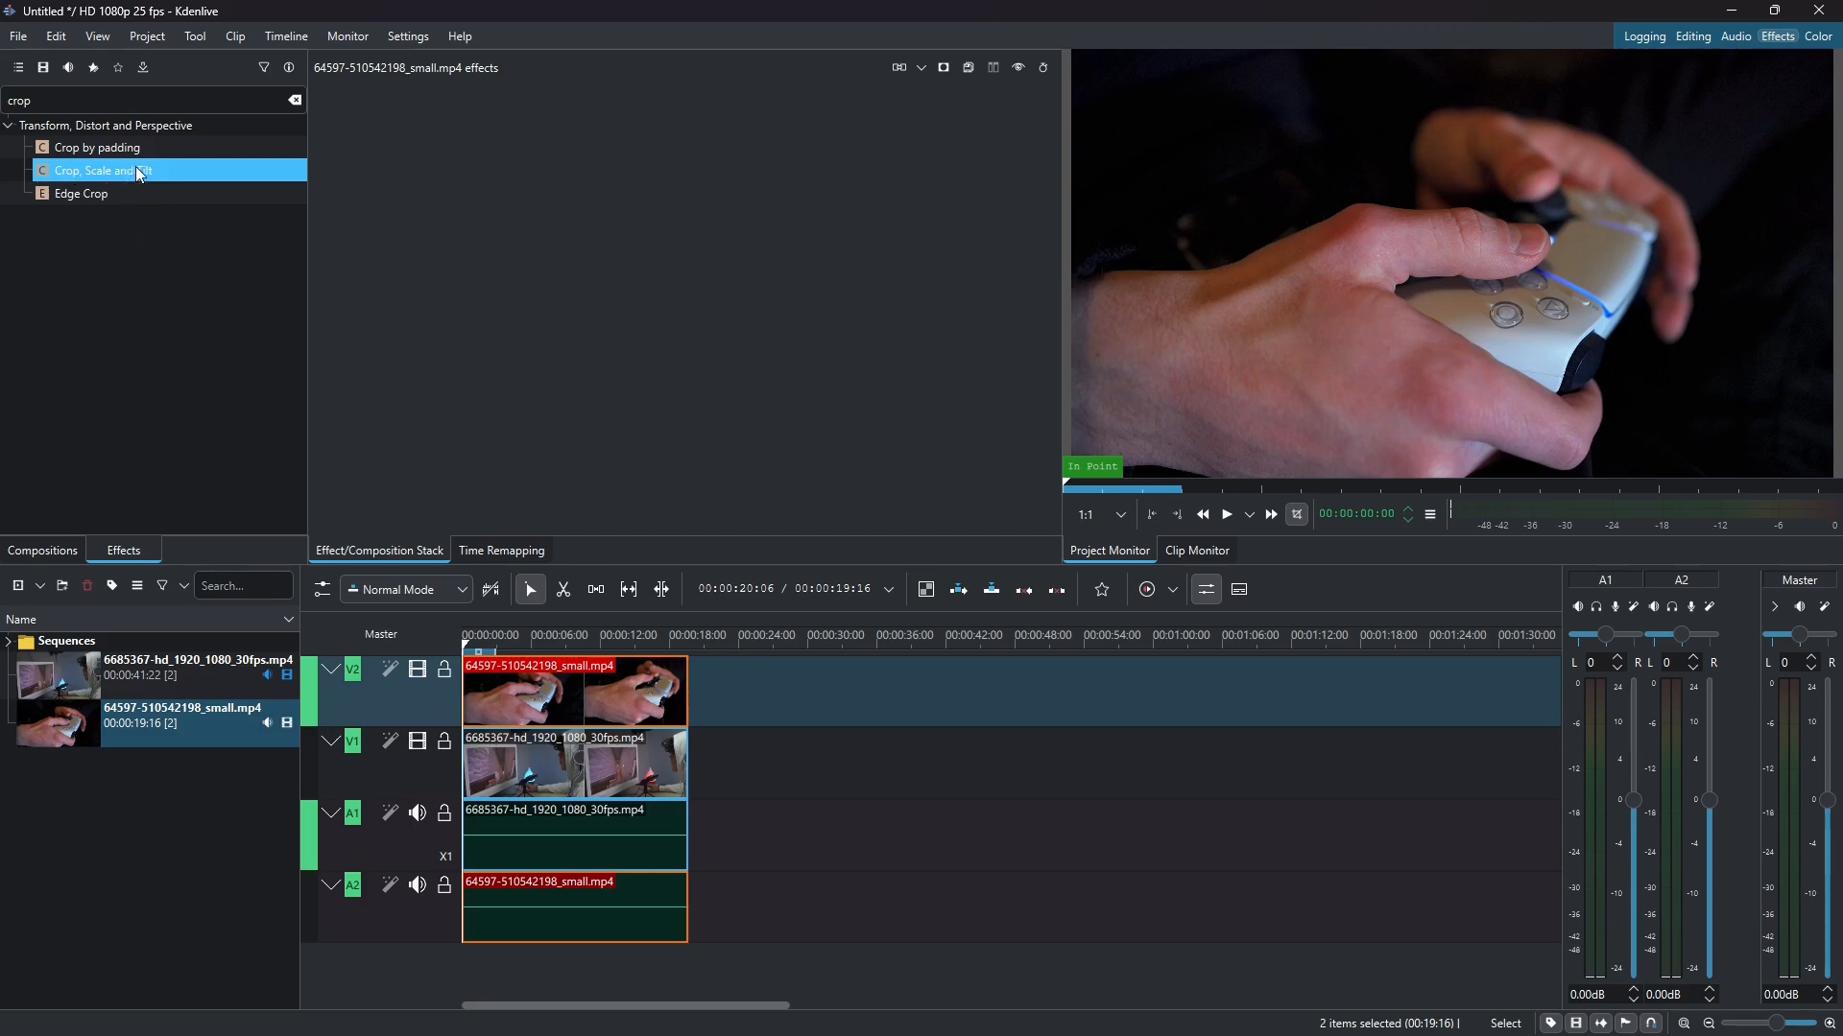
{"action": "left_click_drag", "start_coordinate": [128, 171], "coordinate": [551, 694]}
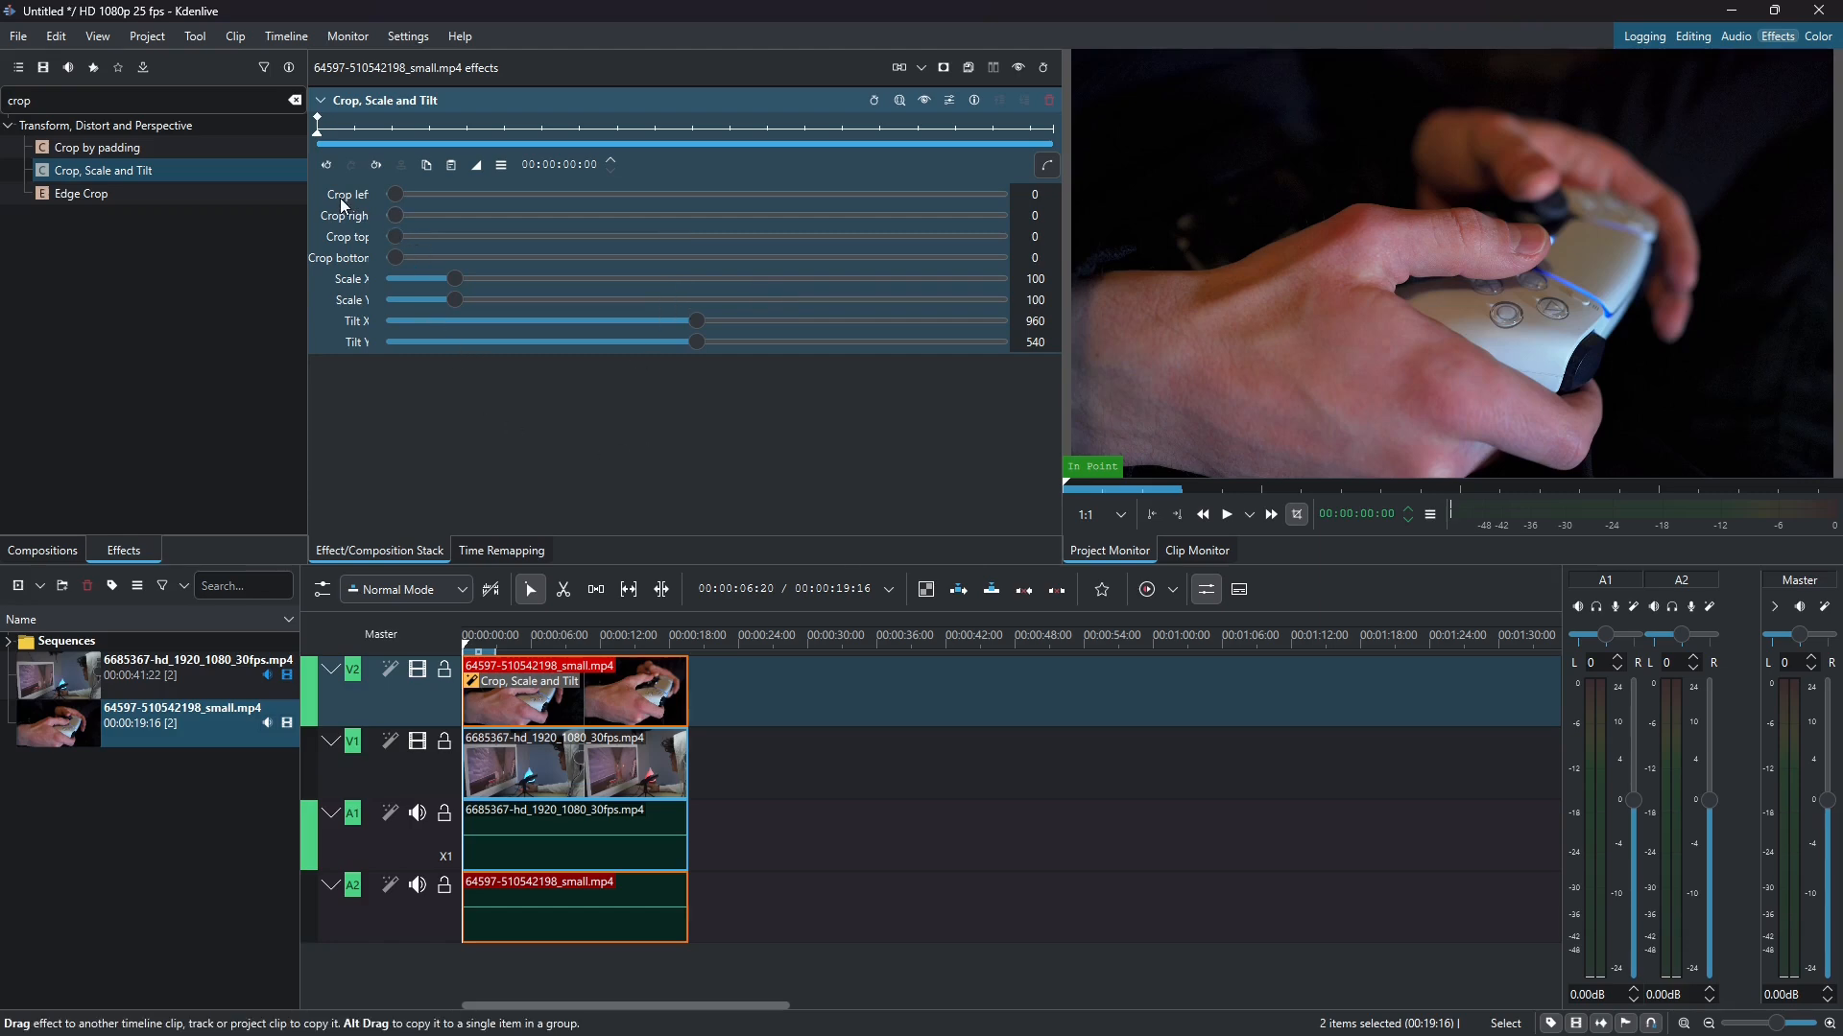
Crop the sides of the V2 clip, with Crop left at 524 and Crop right at 477
{"action": "left_click_drag", "start_coordinate": [396, 196], "coordinate": [674, 203]}
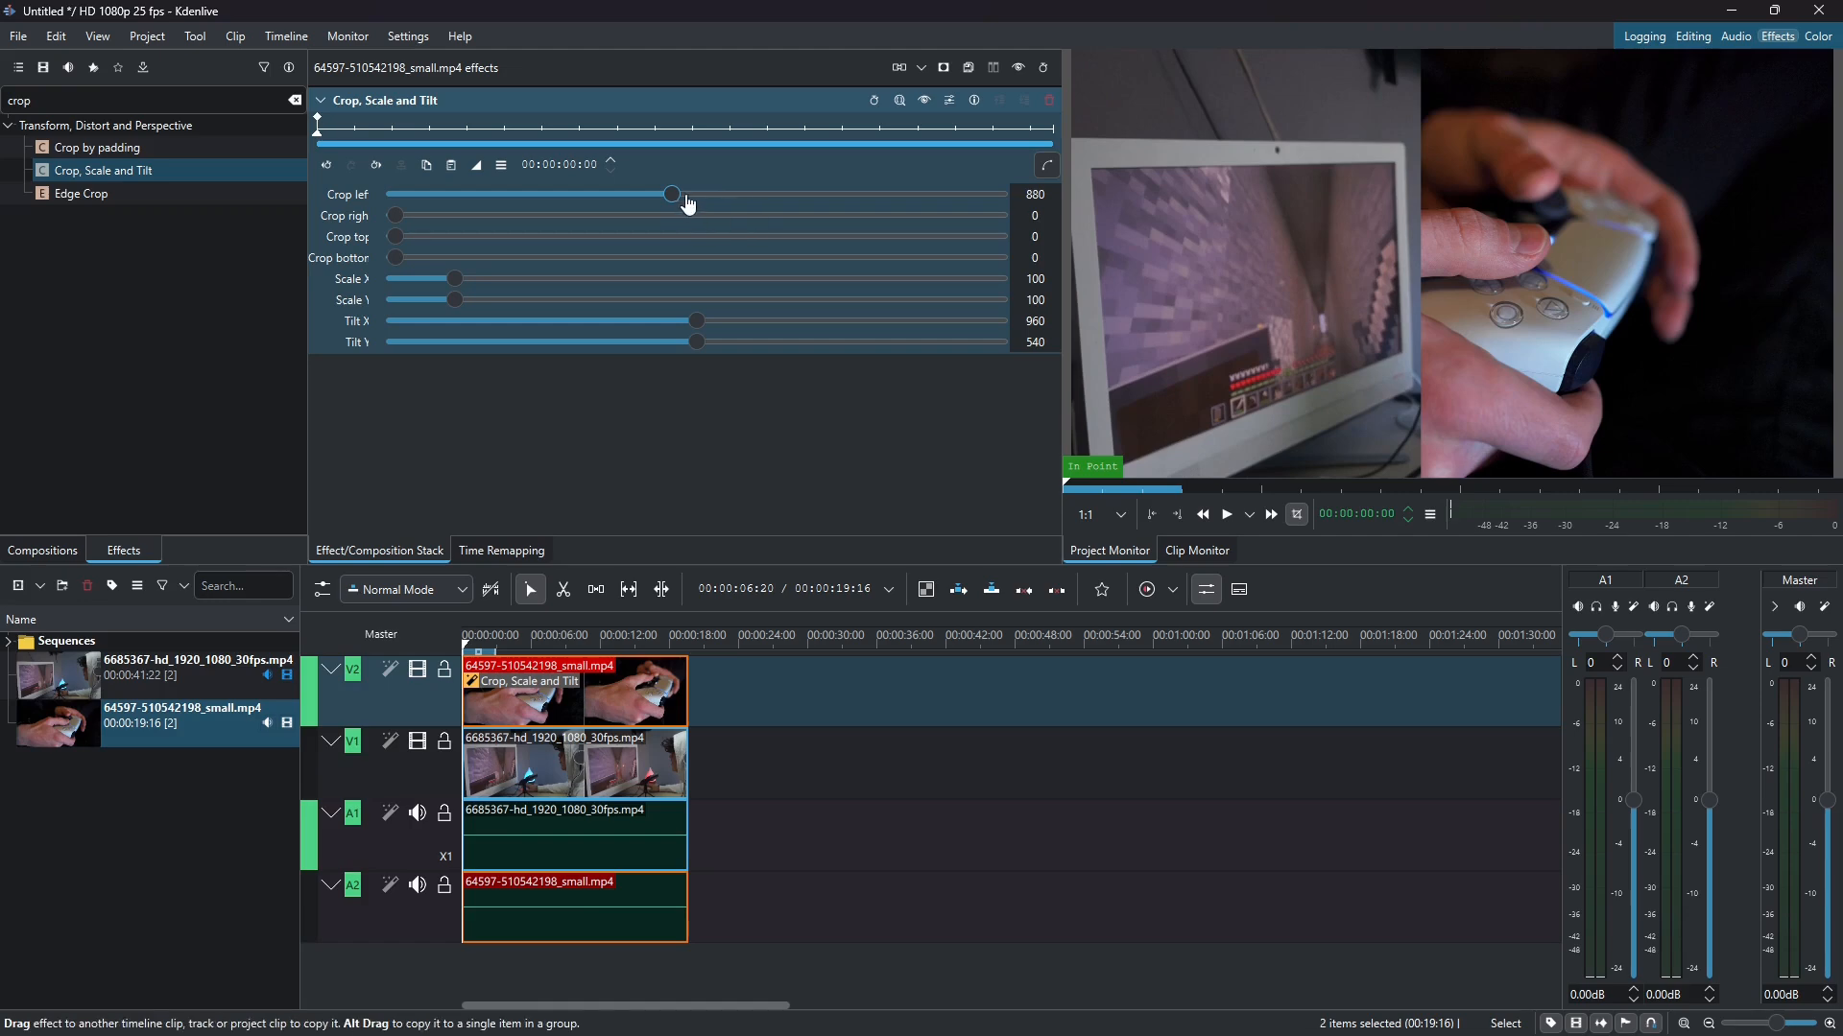
{"action": "mouse_move", "coordinate": [672, 200]}
{"action": "left_mouse_down"}
{"action": "mouse_move", "coordinate": [367, 201]}
{"action": "mouse_move", "coordinate": [442, 222]}
{"action": "mouse_move", "coordinate": [653, 221]}
{"action": "left_mouse_up"}
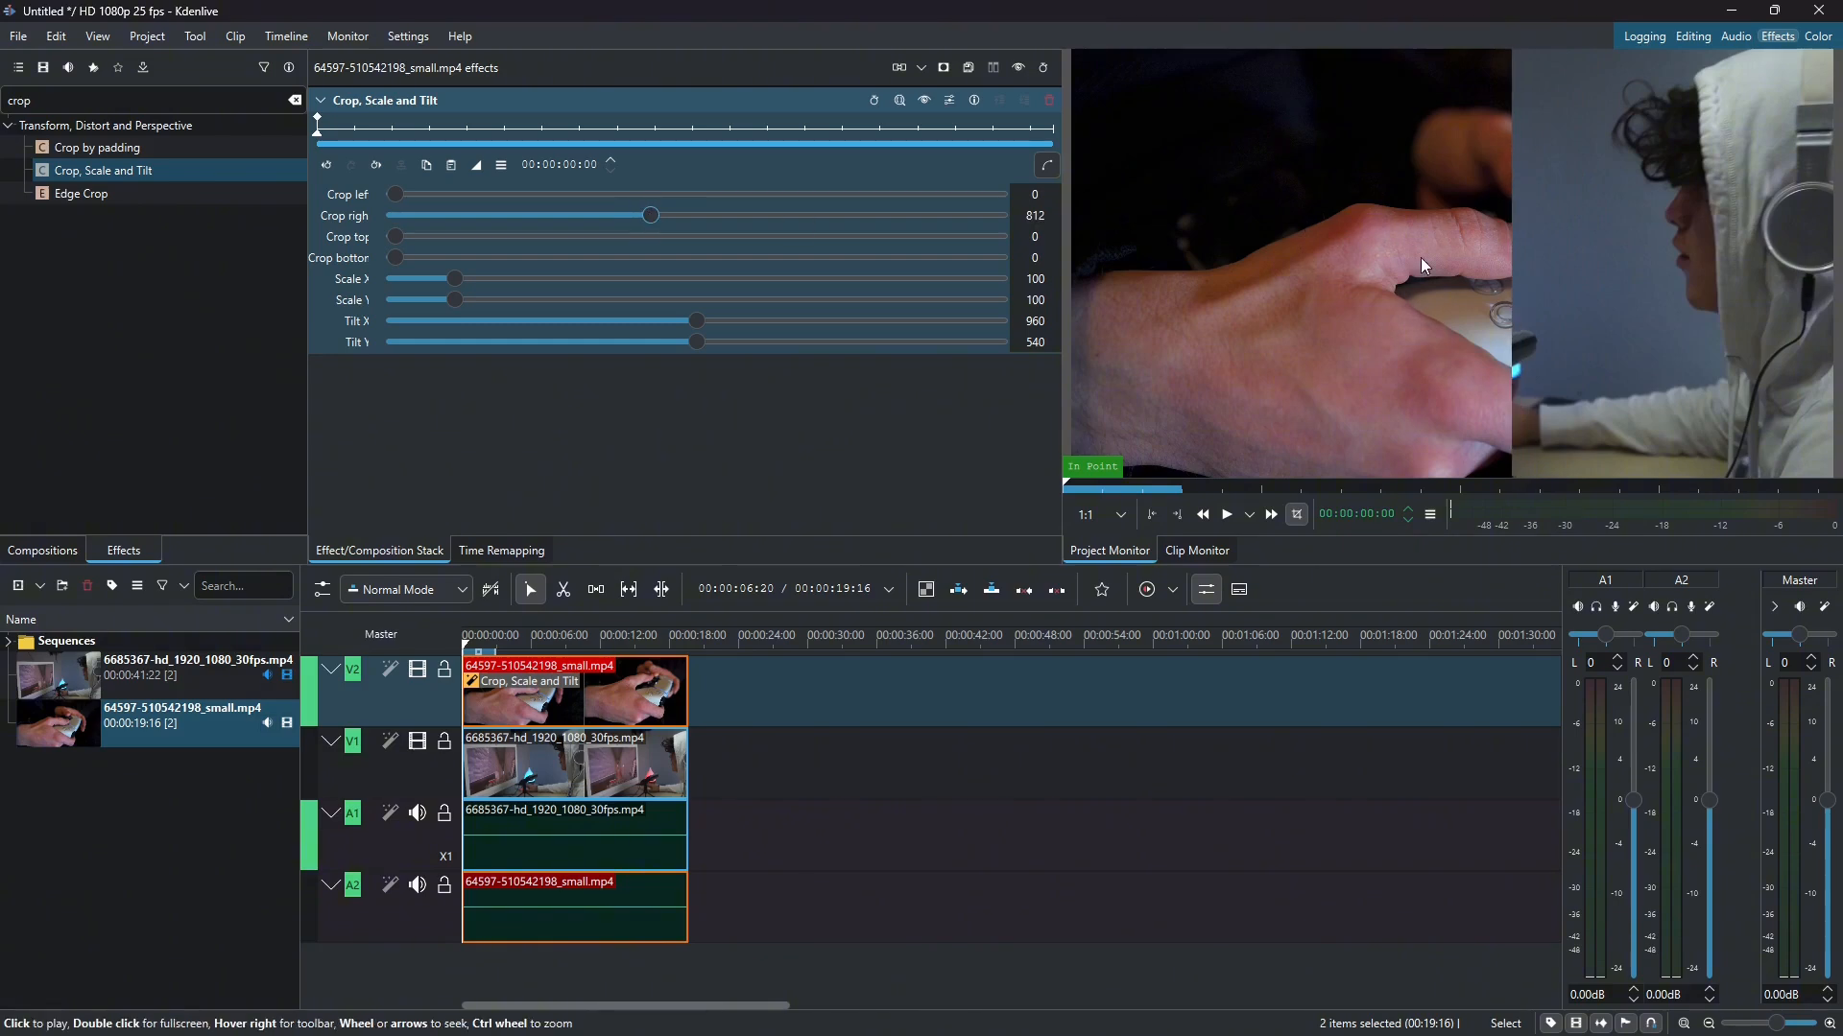
{"action": "left_click_drag", "start_coordinate": [646, 227], "coordinate": [524, 227]}
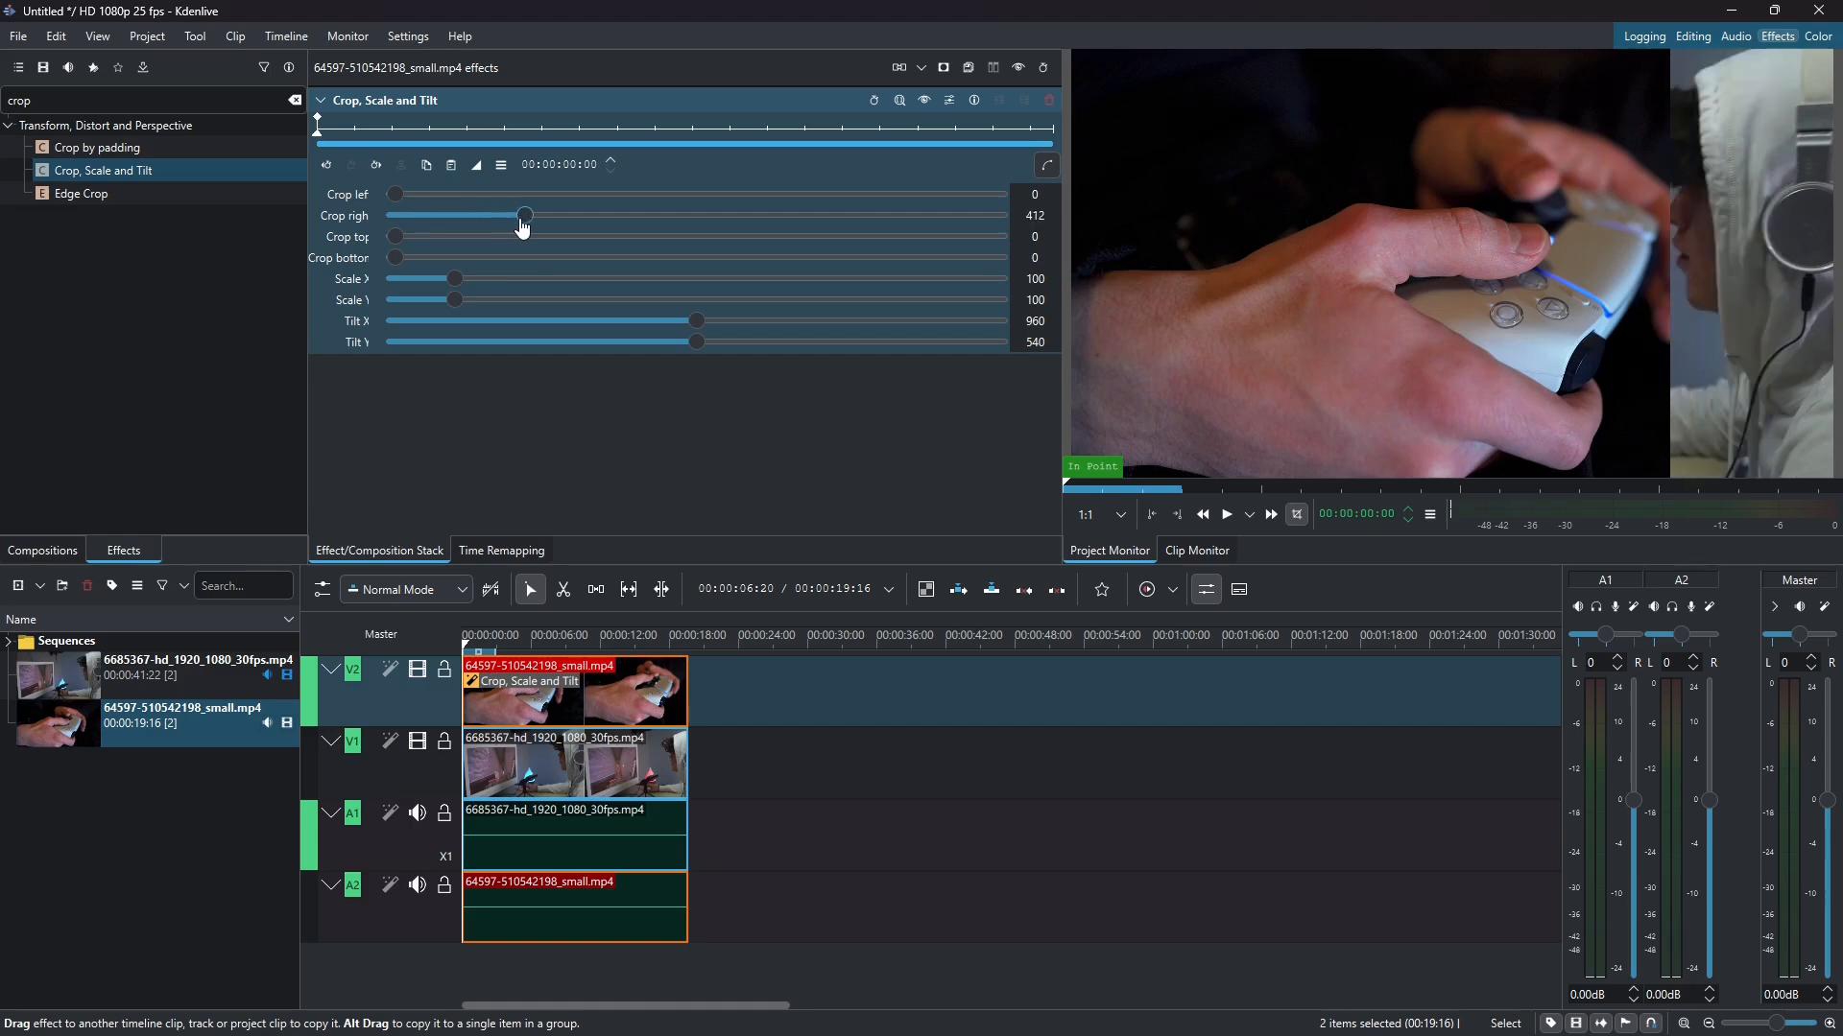
{"action": "left_click_drag", "start_coordinate": [396, 195], "coordinate": [548, 198]}
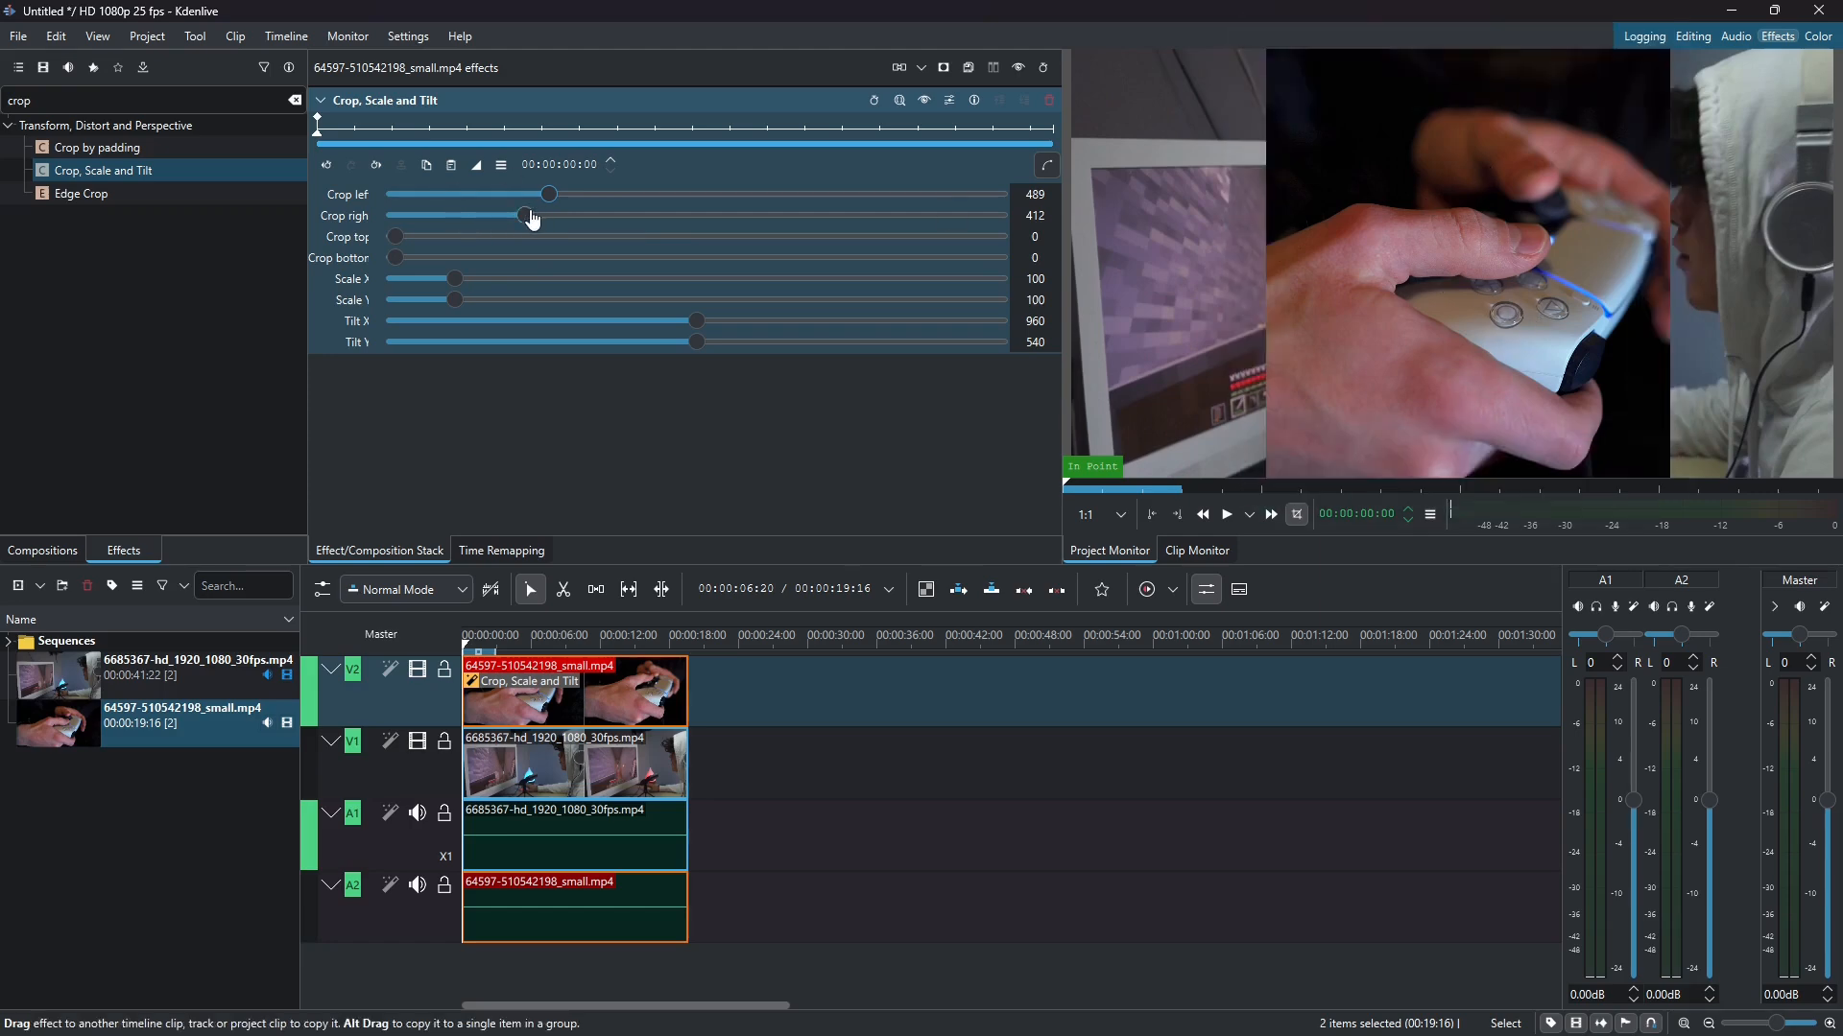
{"action": "left_click_drag", "start_coordinate": [538, 220], "coordinate": [565, 203]}
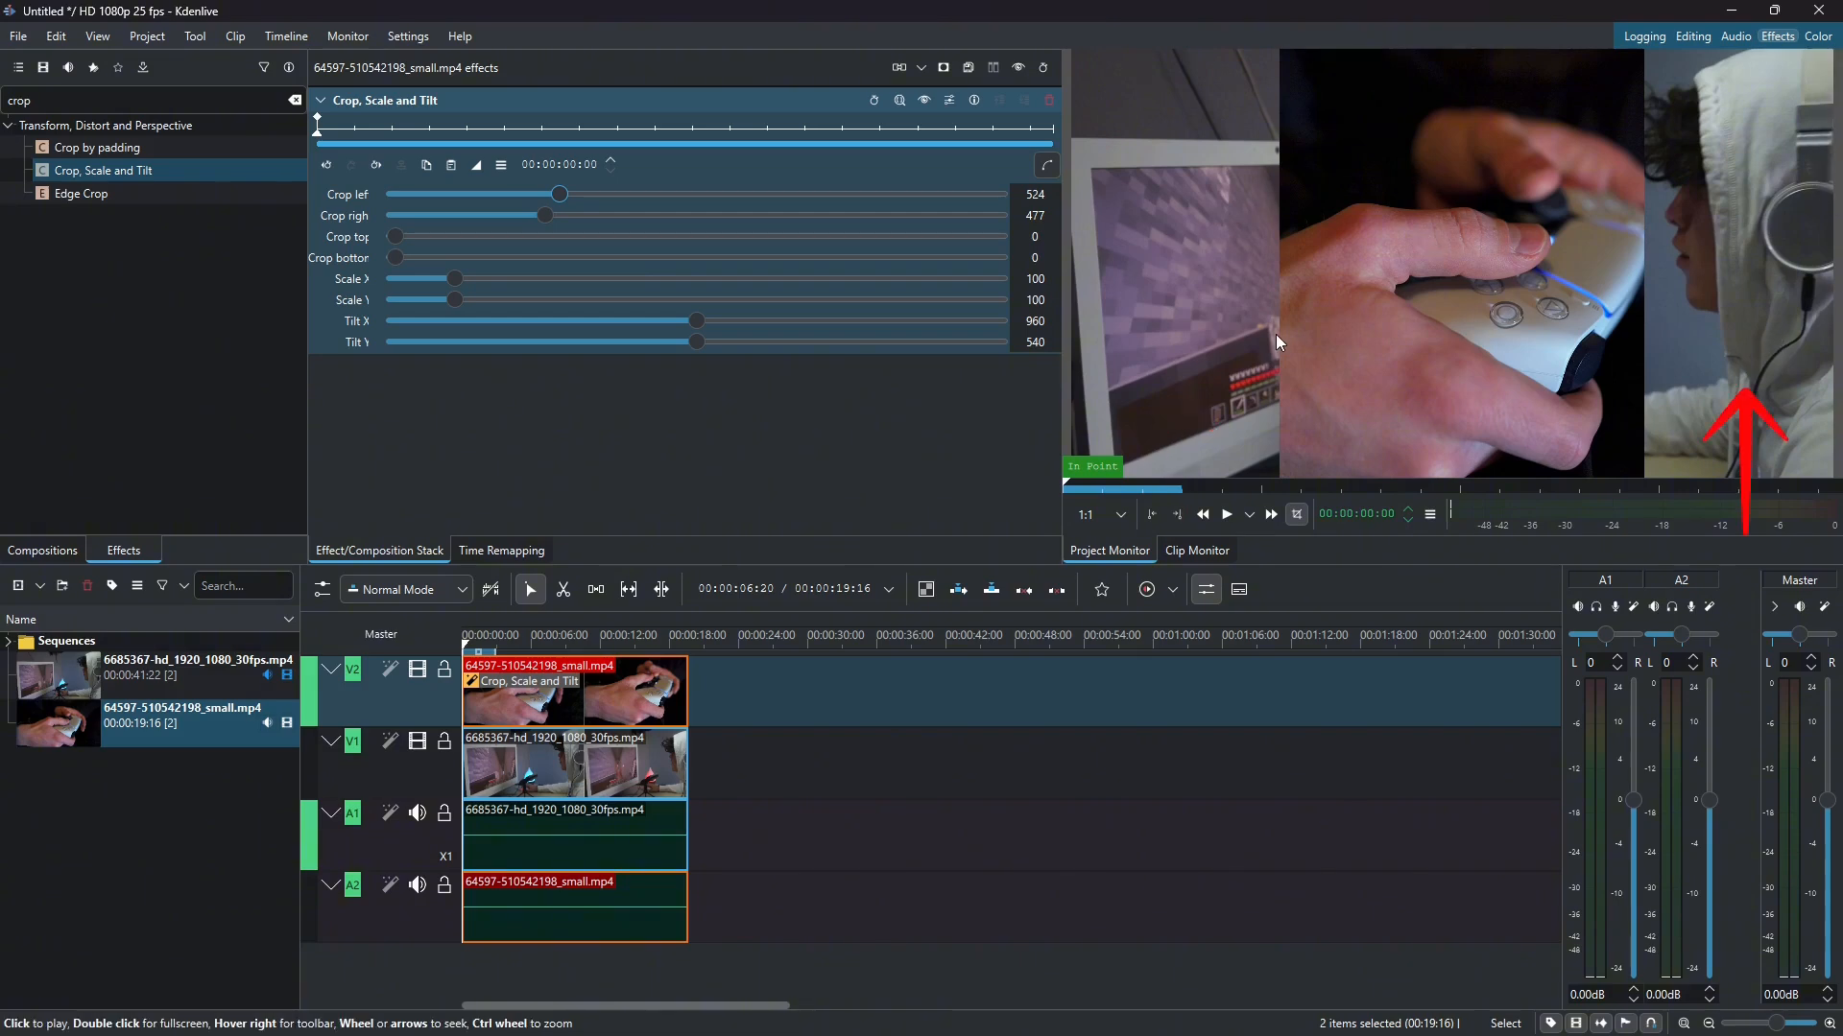
Search the effects for "trans" and add the Transform effect to the cropped clip on V2
{"action": "left_click", "coordinate": [293, 100]}
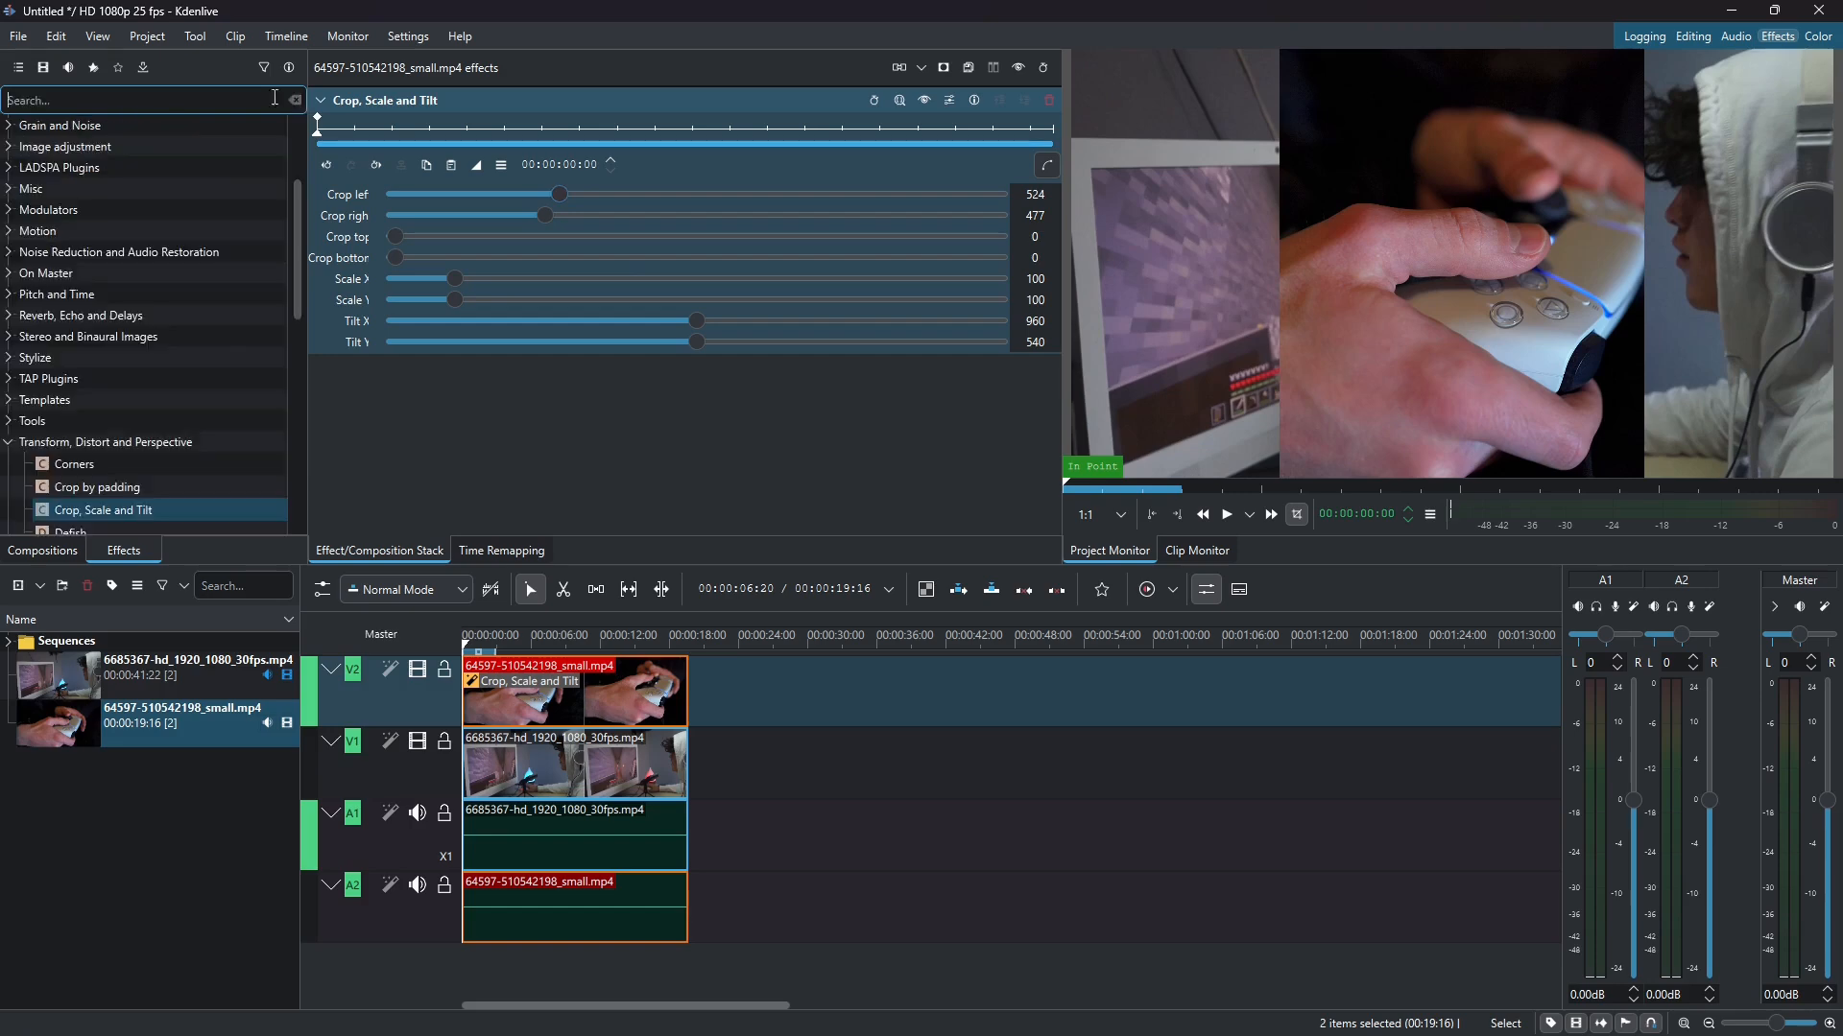
{"action": "type", "text": "trans"}
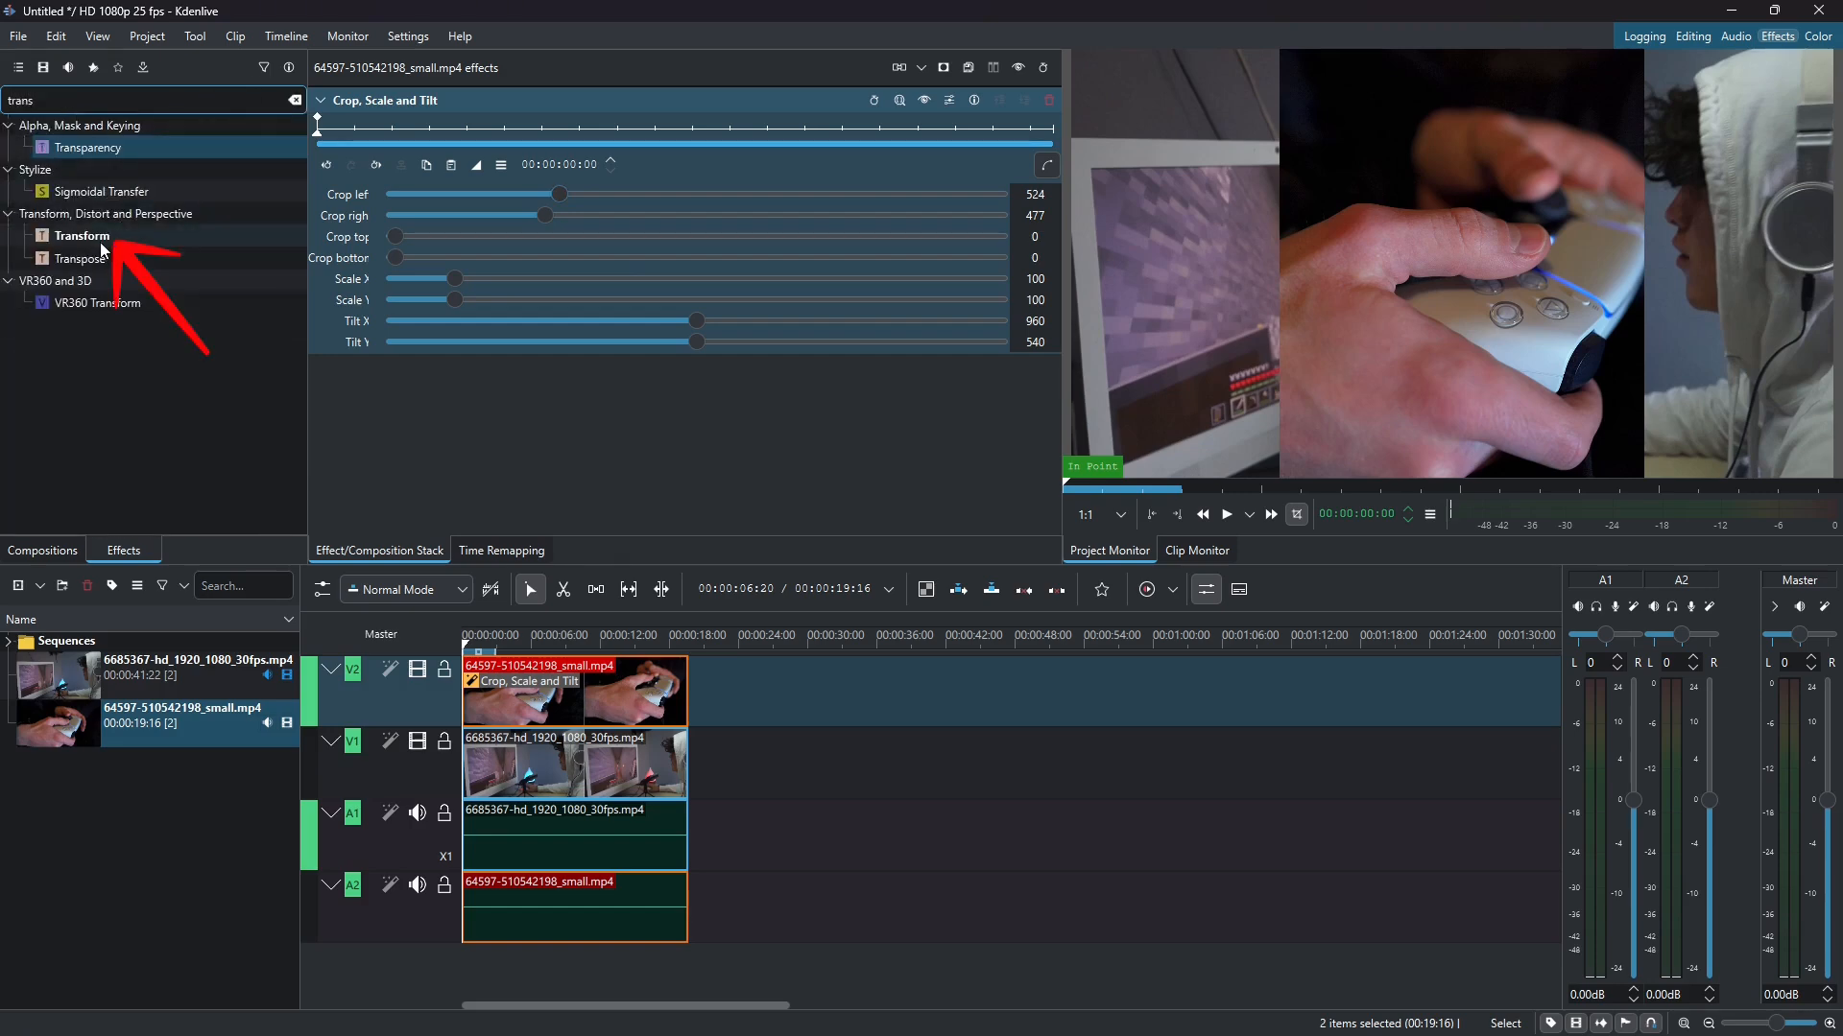
{"action": "left_click_drag", "start_coordinate": [85, 243], "coordinate": [562, 698]}
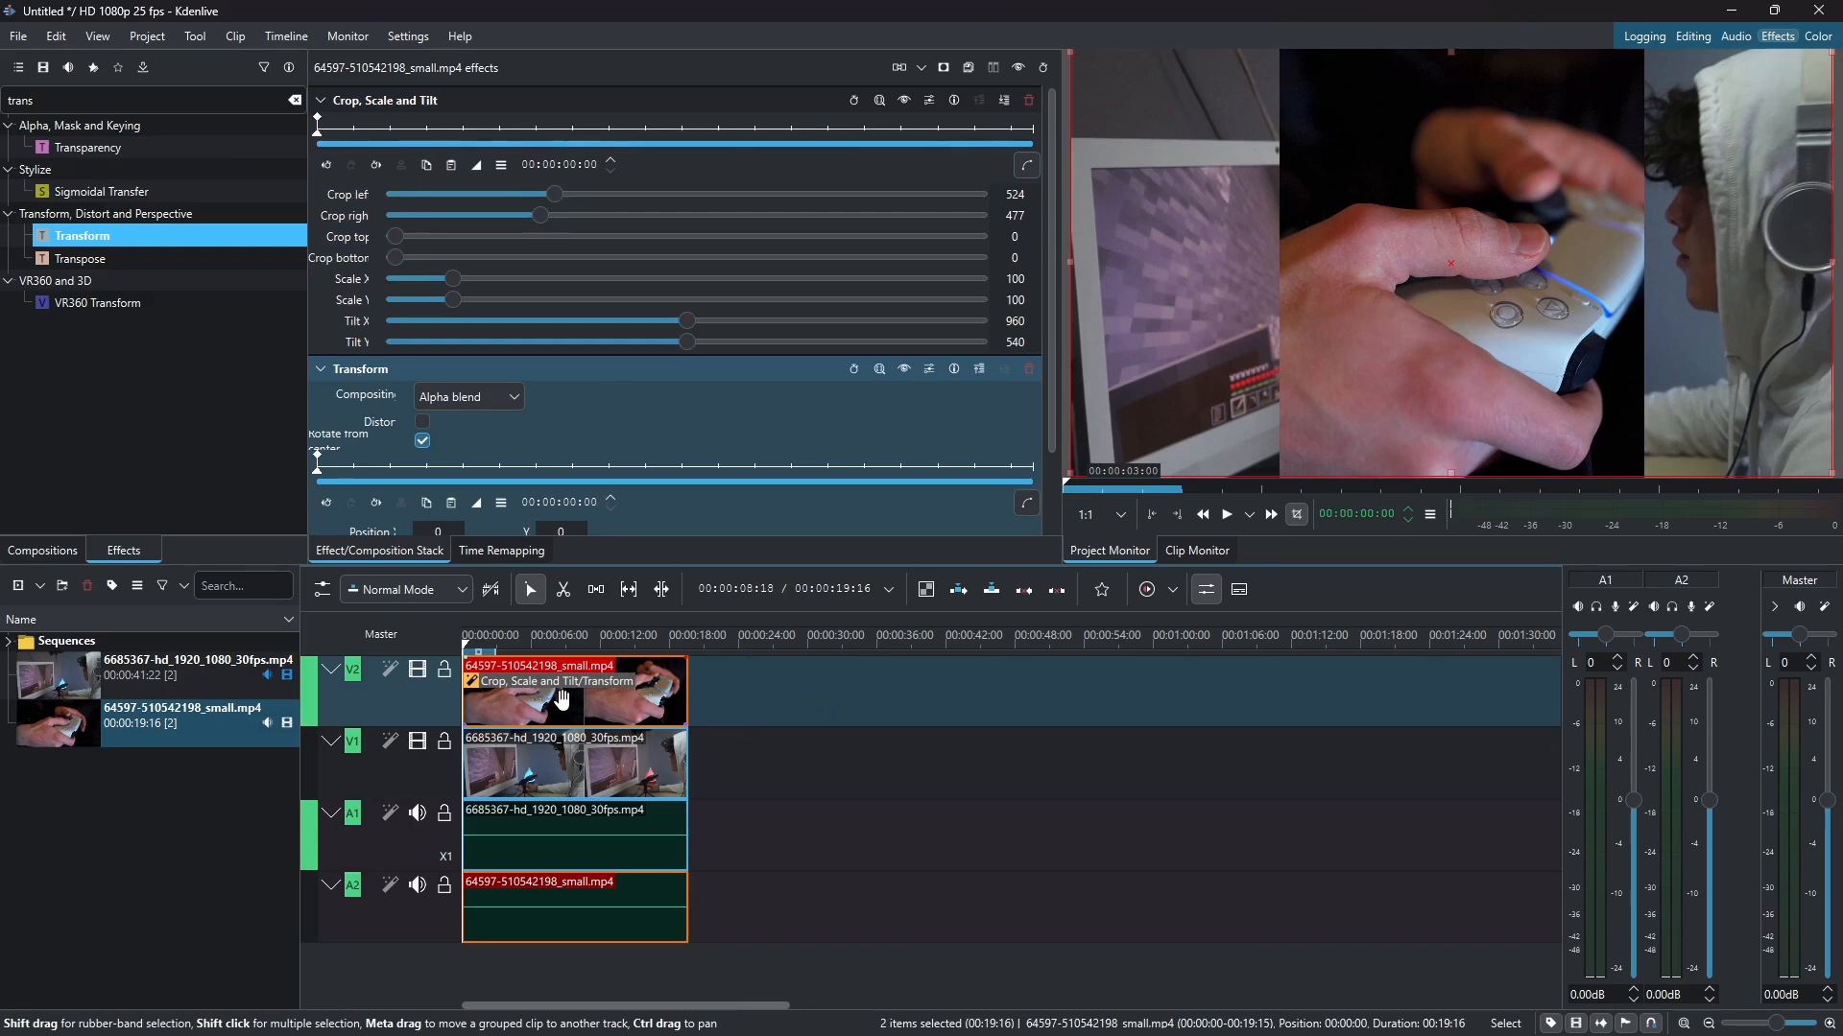
Shift the cropped V2 clip to the right side of the frame by setting the Transform effect's Position X to 480
{"action": "scroll", "coordinate": [632, 404], "scroll_direction": "down", "scroll_amount": 2}
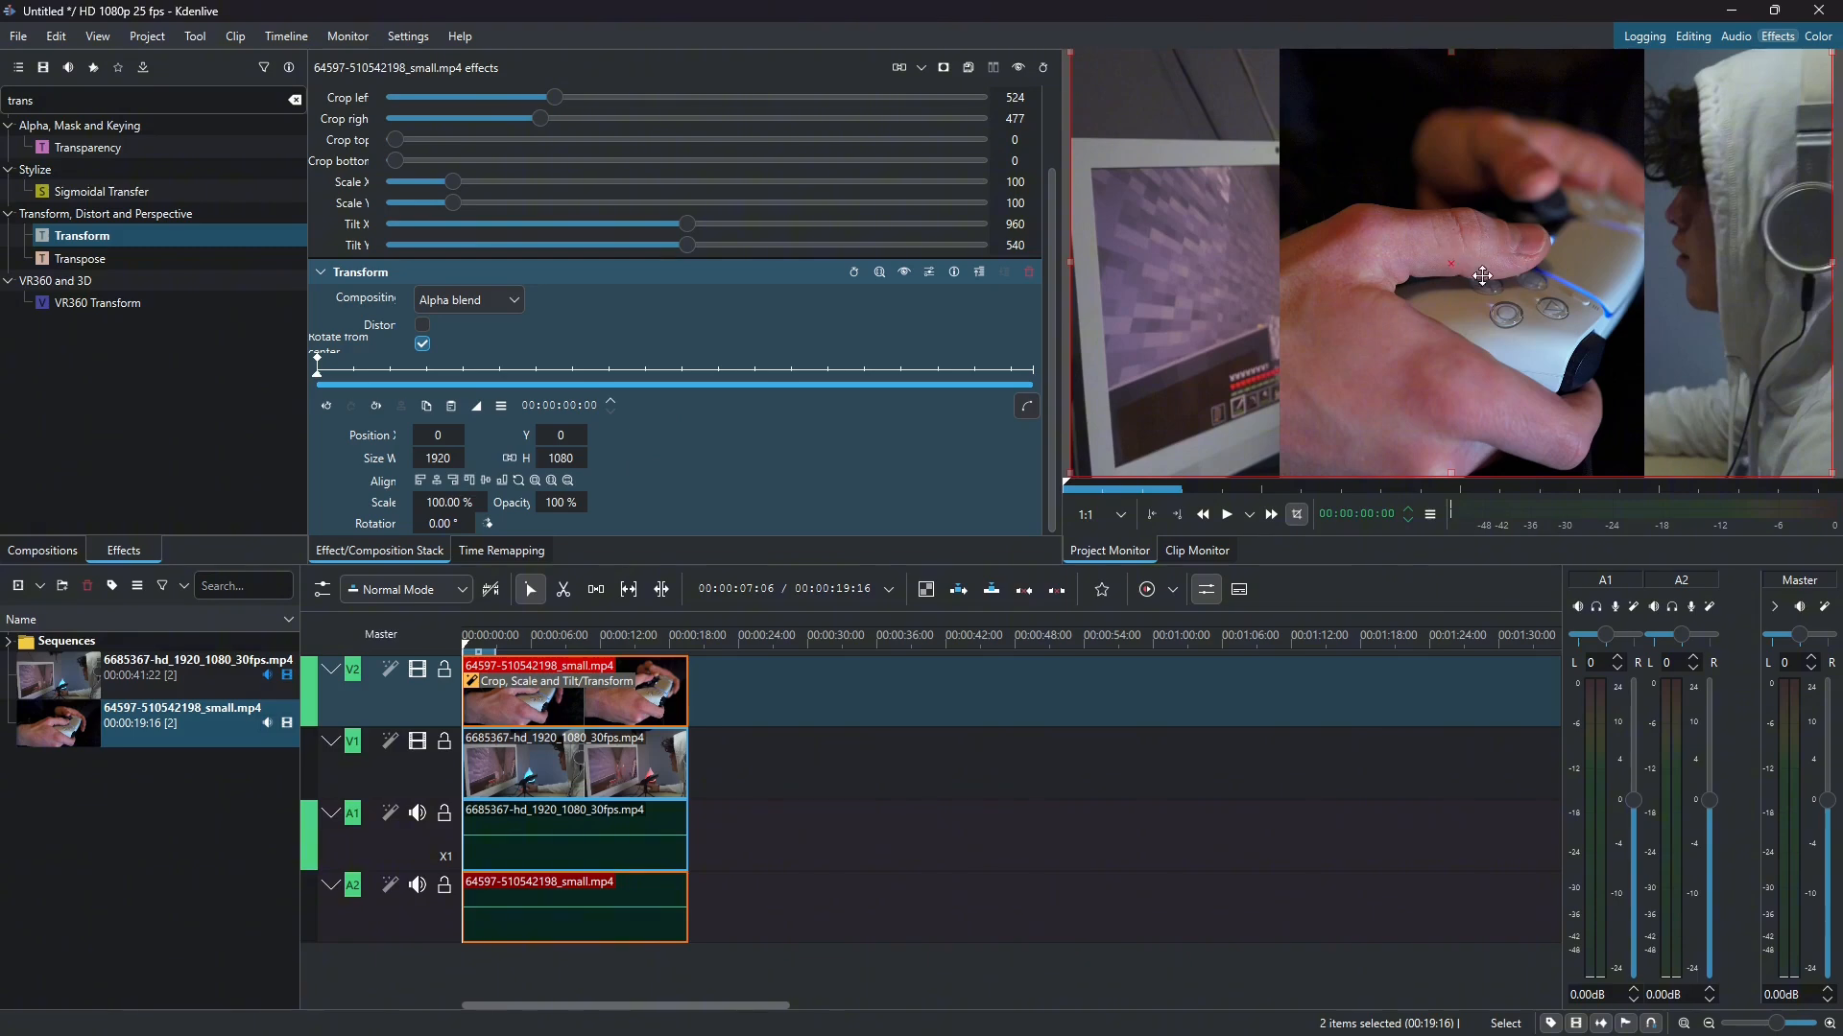
{"action": "left_click_drag", "start_coordinate": [1483, 262], "coordinate": [1679, 240]}
{"action": "key", "text": "ctrl+z"}
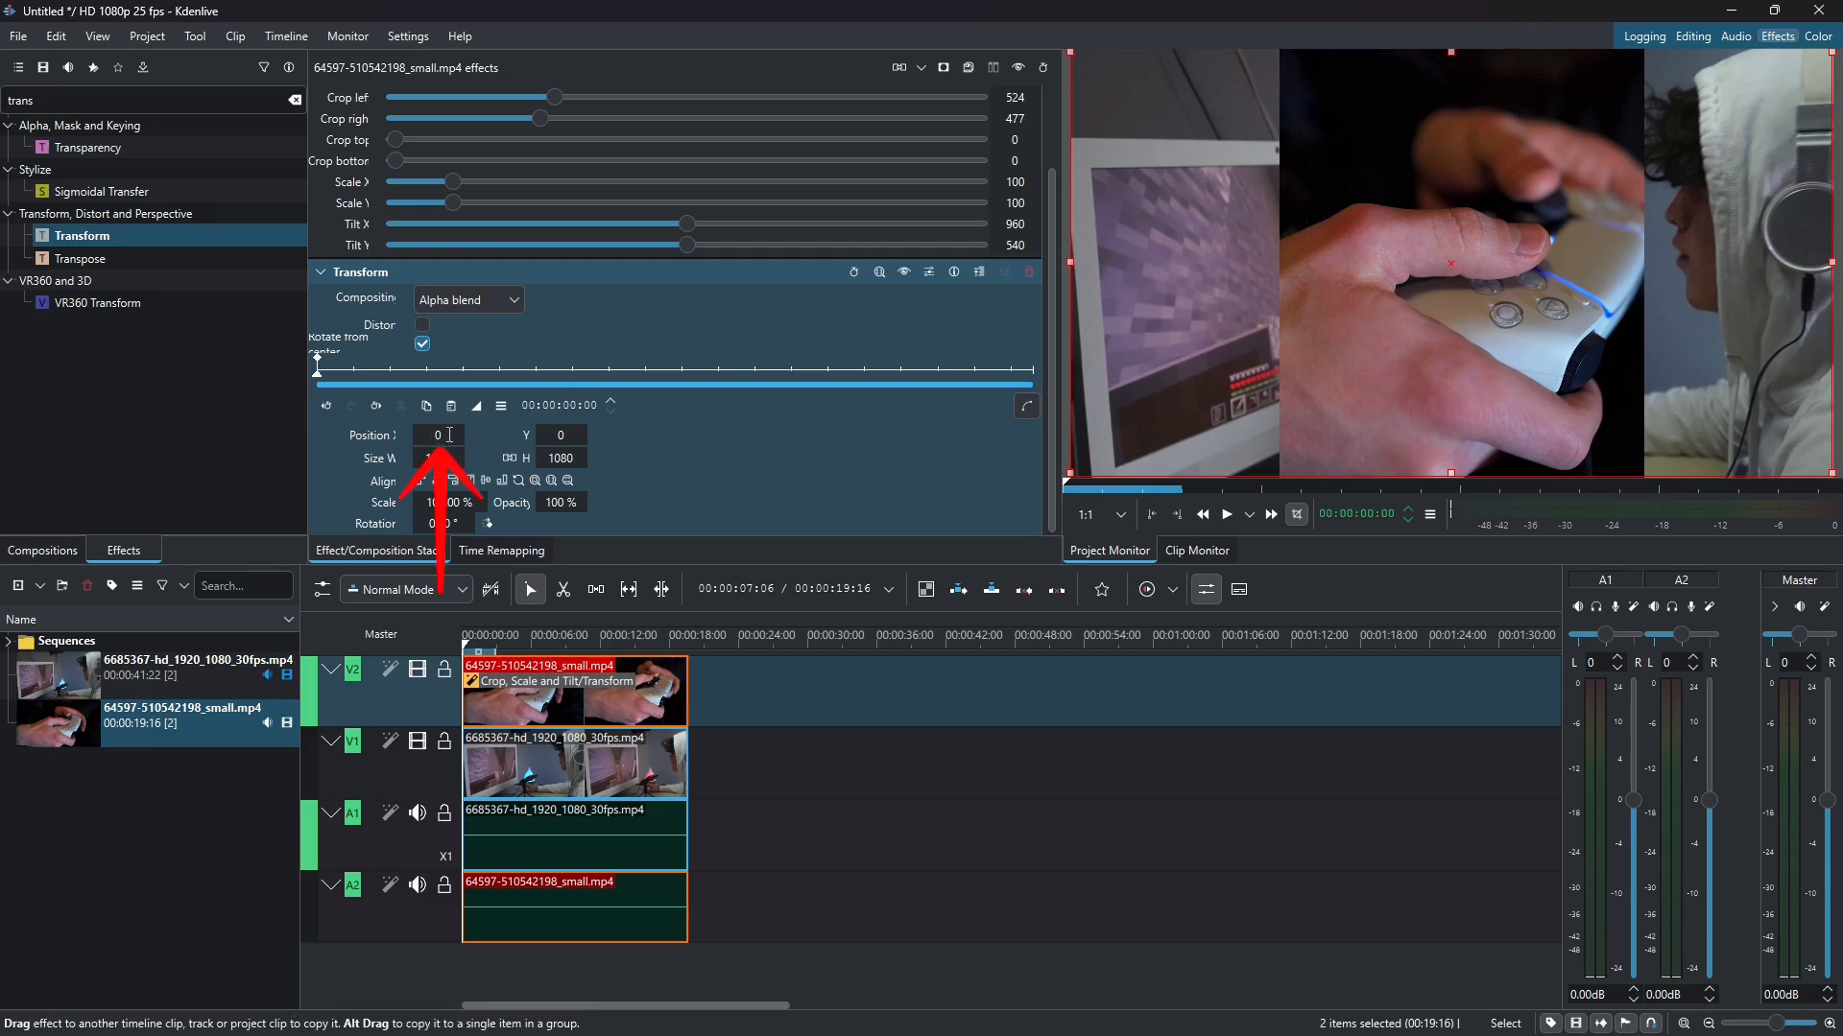
{"action": "scroll", "coordinate": [442, 433], "scroll_direction": "up", "scroll_amount": 2}
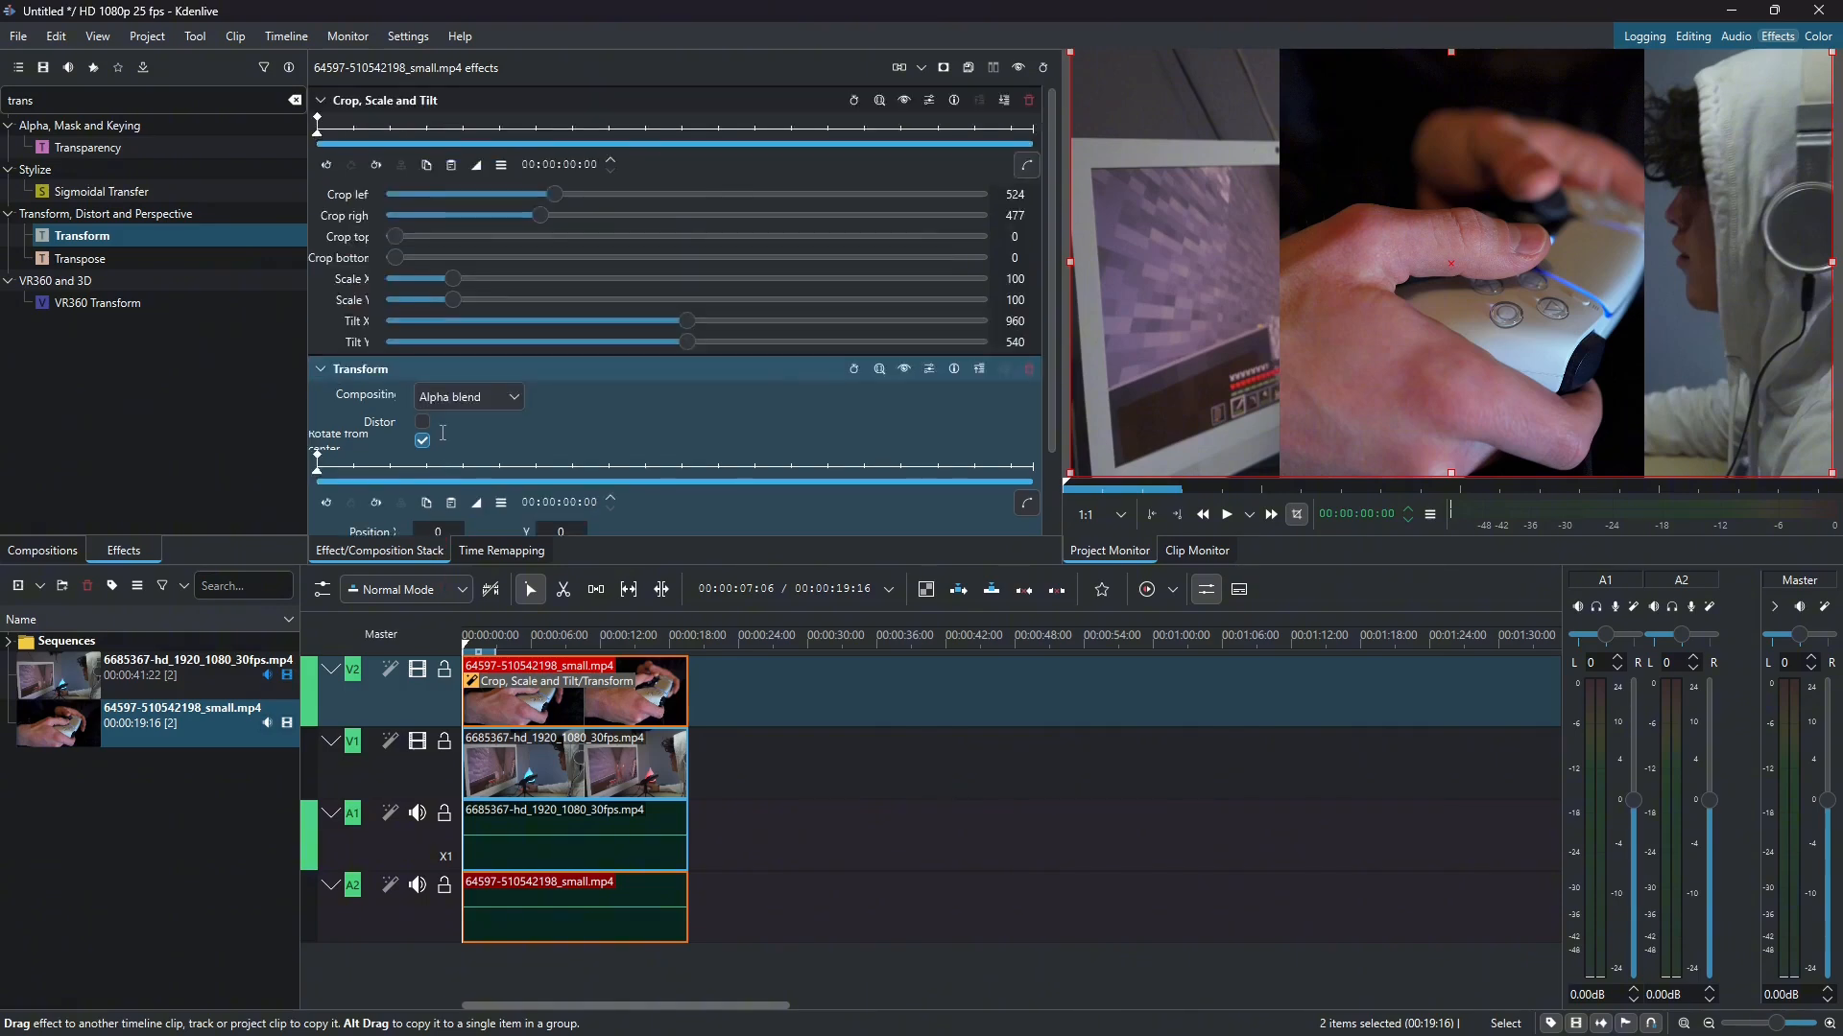
{"action": "scroll", "coordinate": [444, 440], "scroll_direction": "down", "scroll_amount": 2}
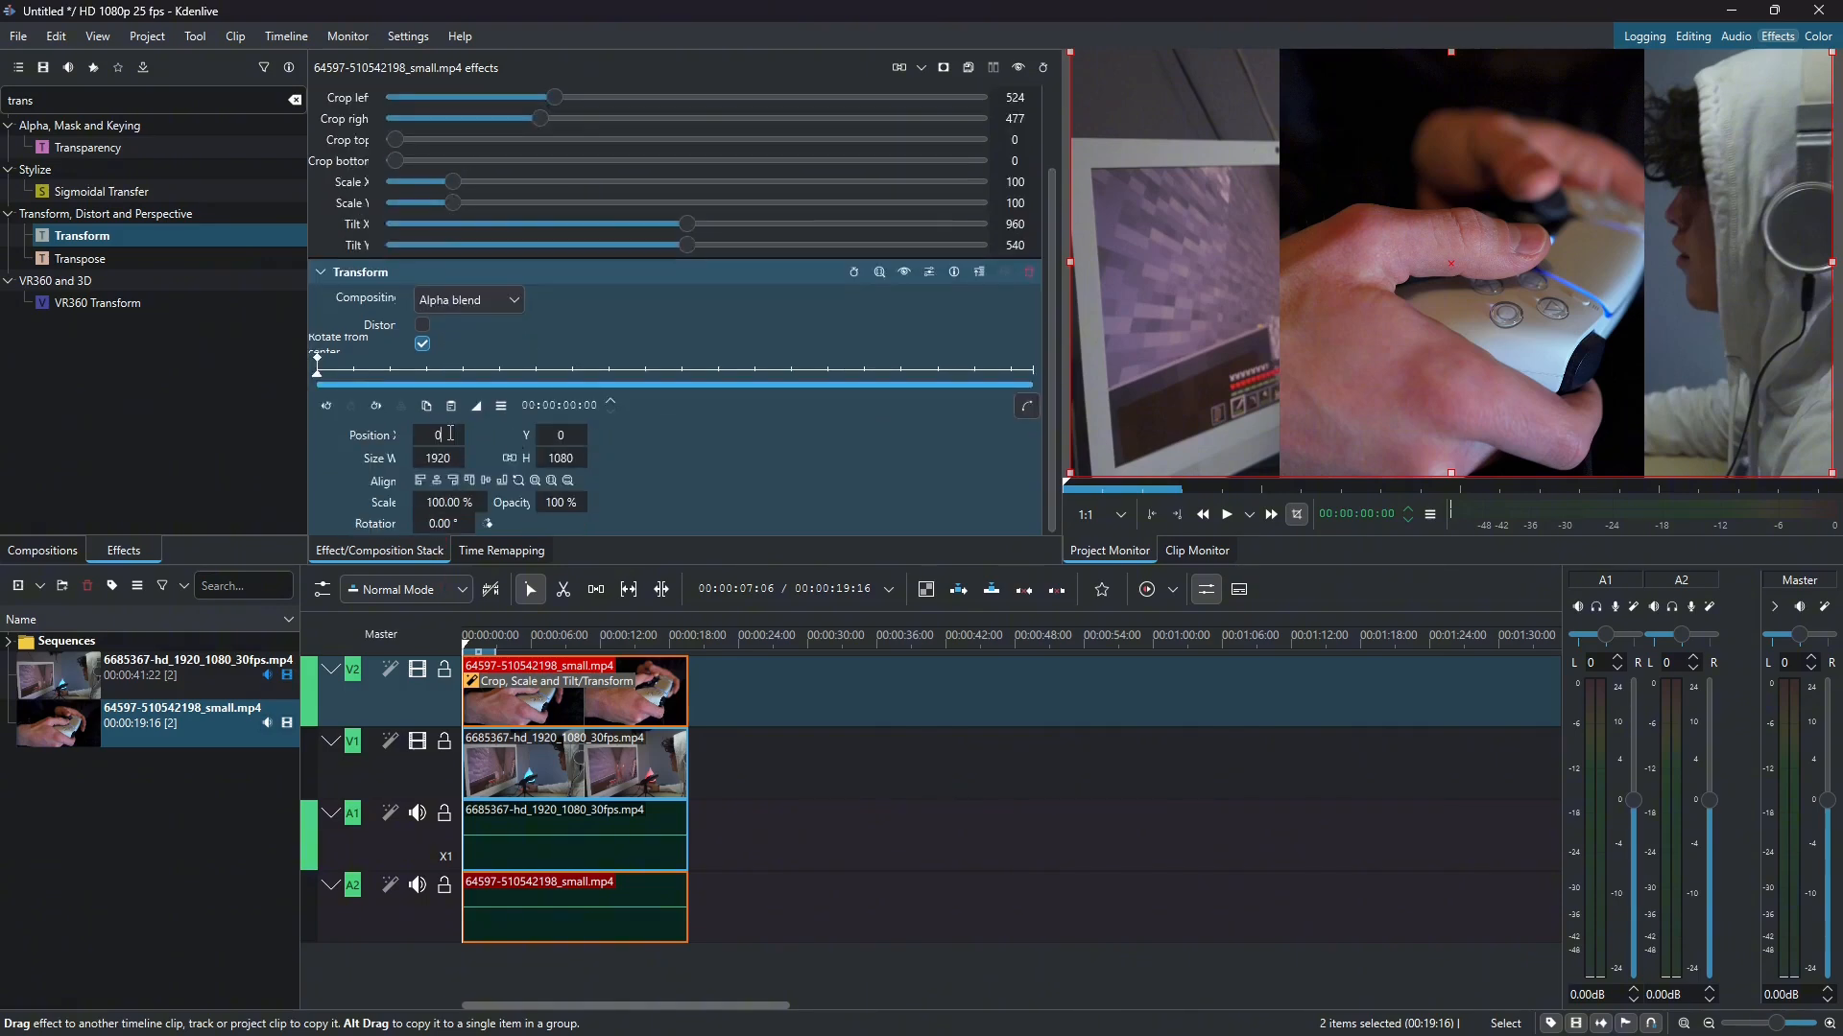
{"action": "scroll", "coordinate": [450, 435], "scroll_direction": "up", "scroll_amount": 20}
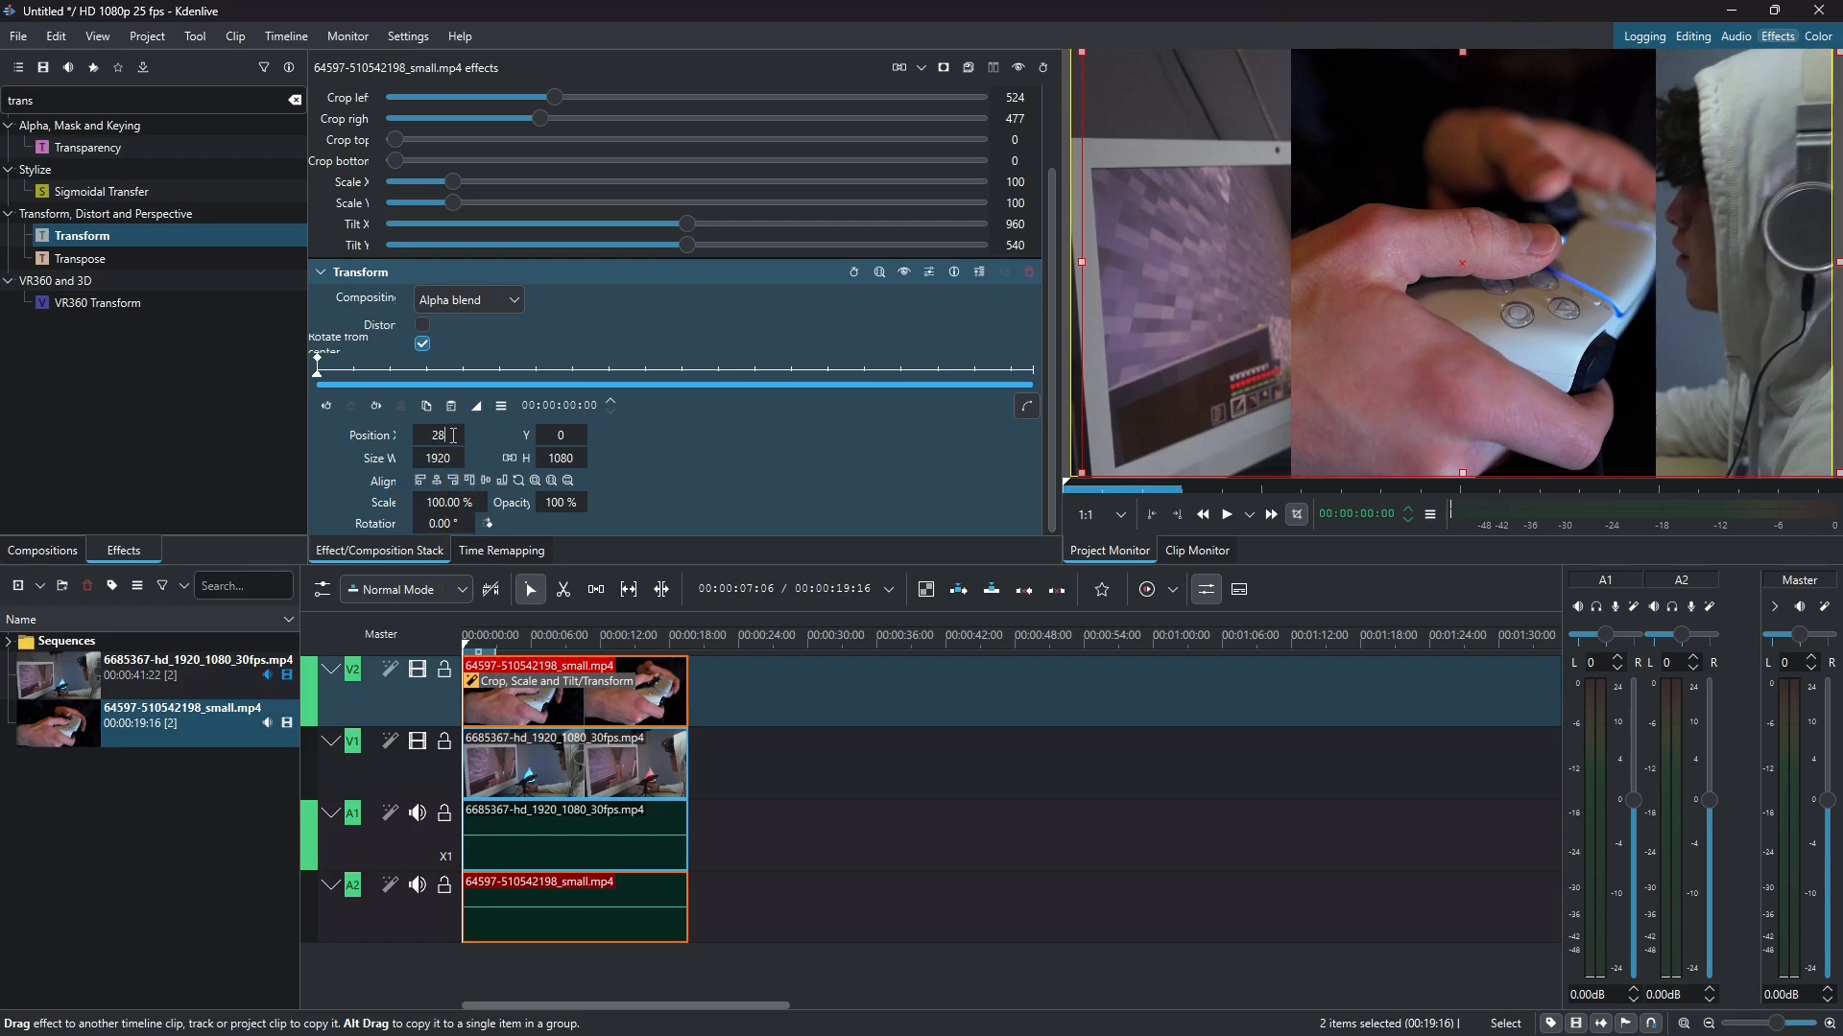
{"action": "scroll", "coordinate": [453, 435], "scroll_direction": "up", "scroll_amount": 20}
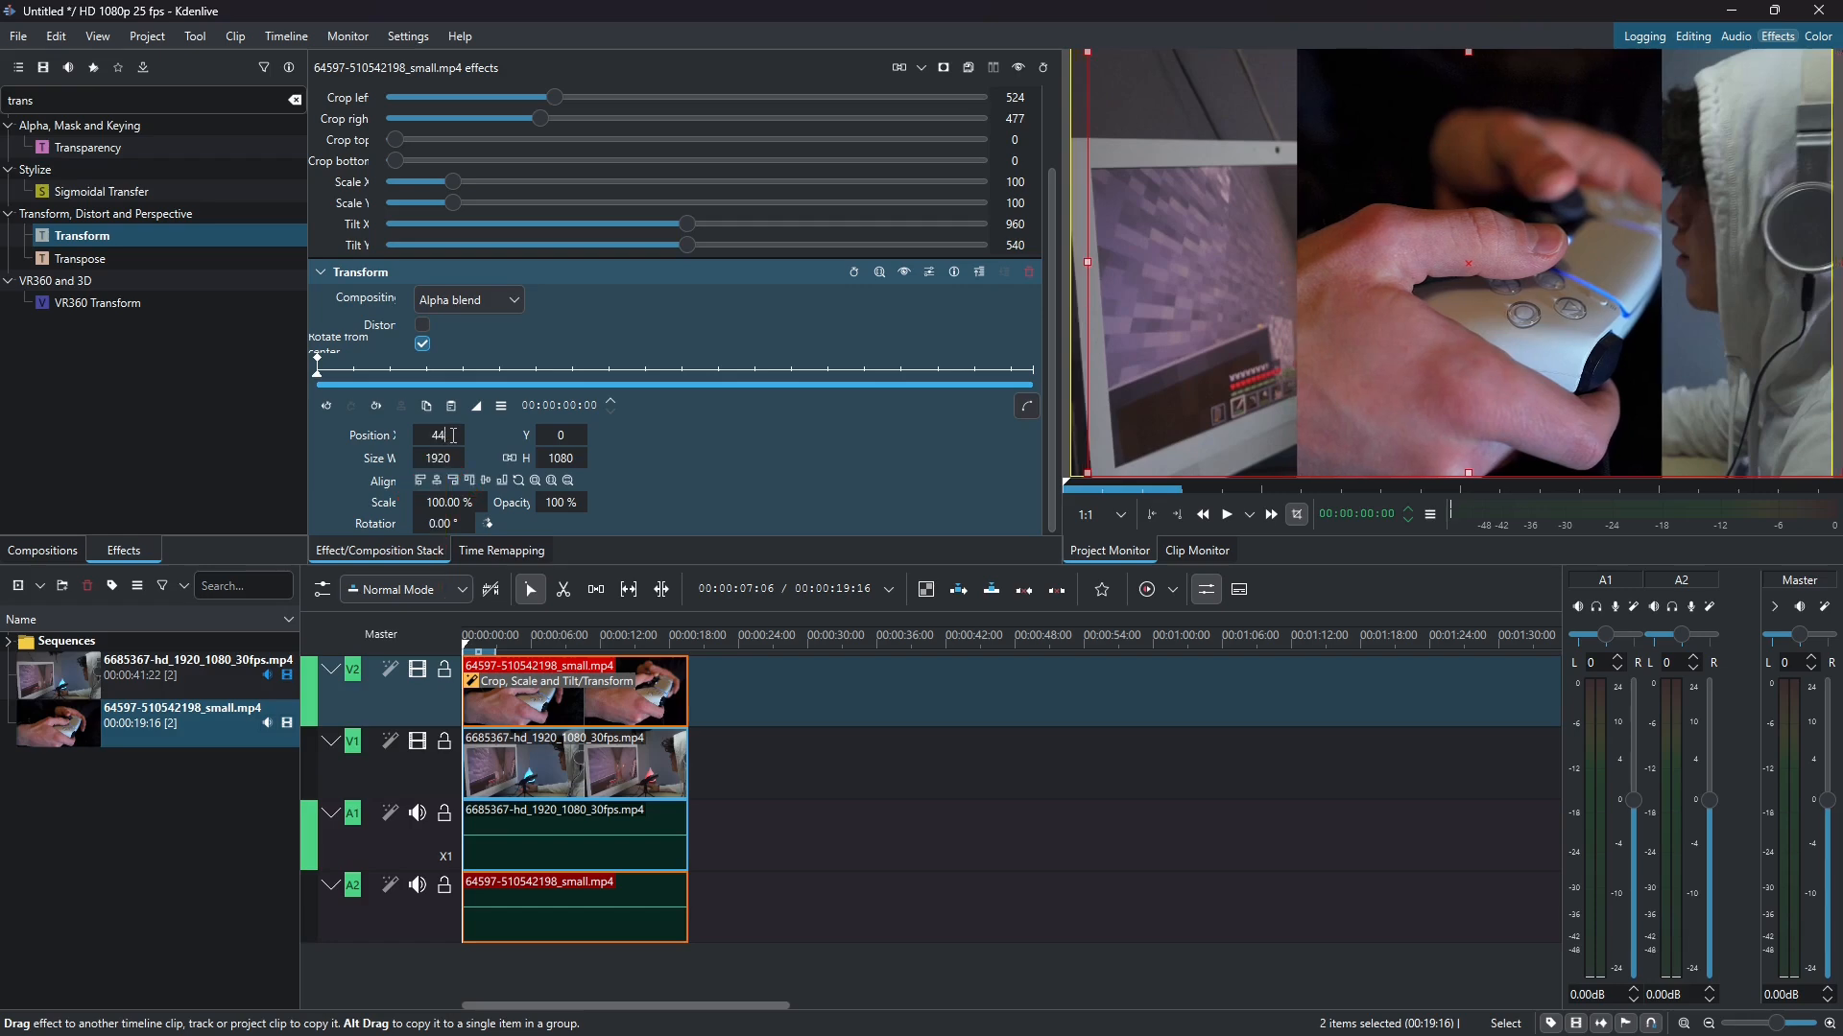
{"action": "scroll", "coordinate": [453, 435], "scroll_direction": "up", "scroll_amount": 20}
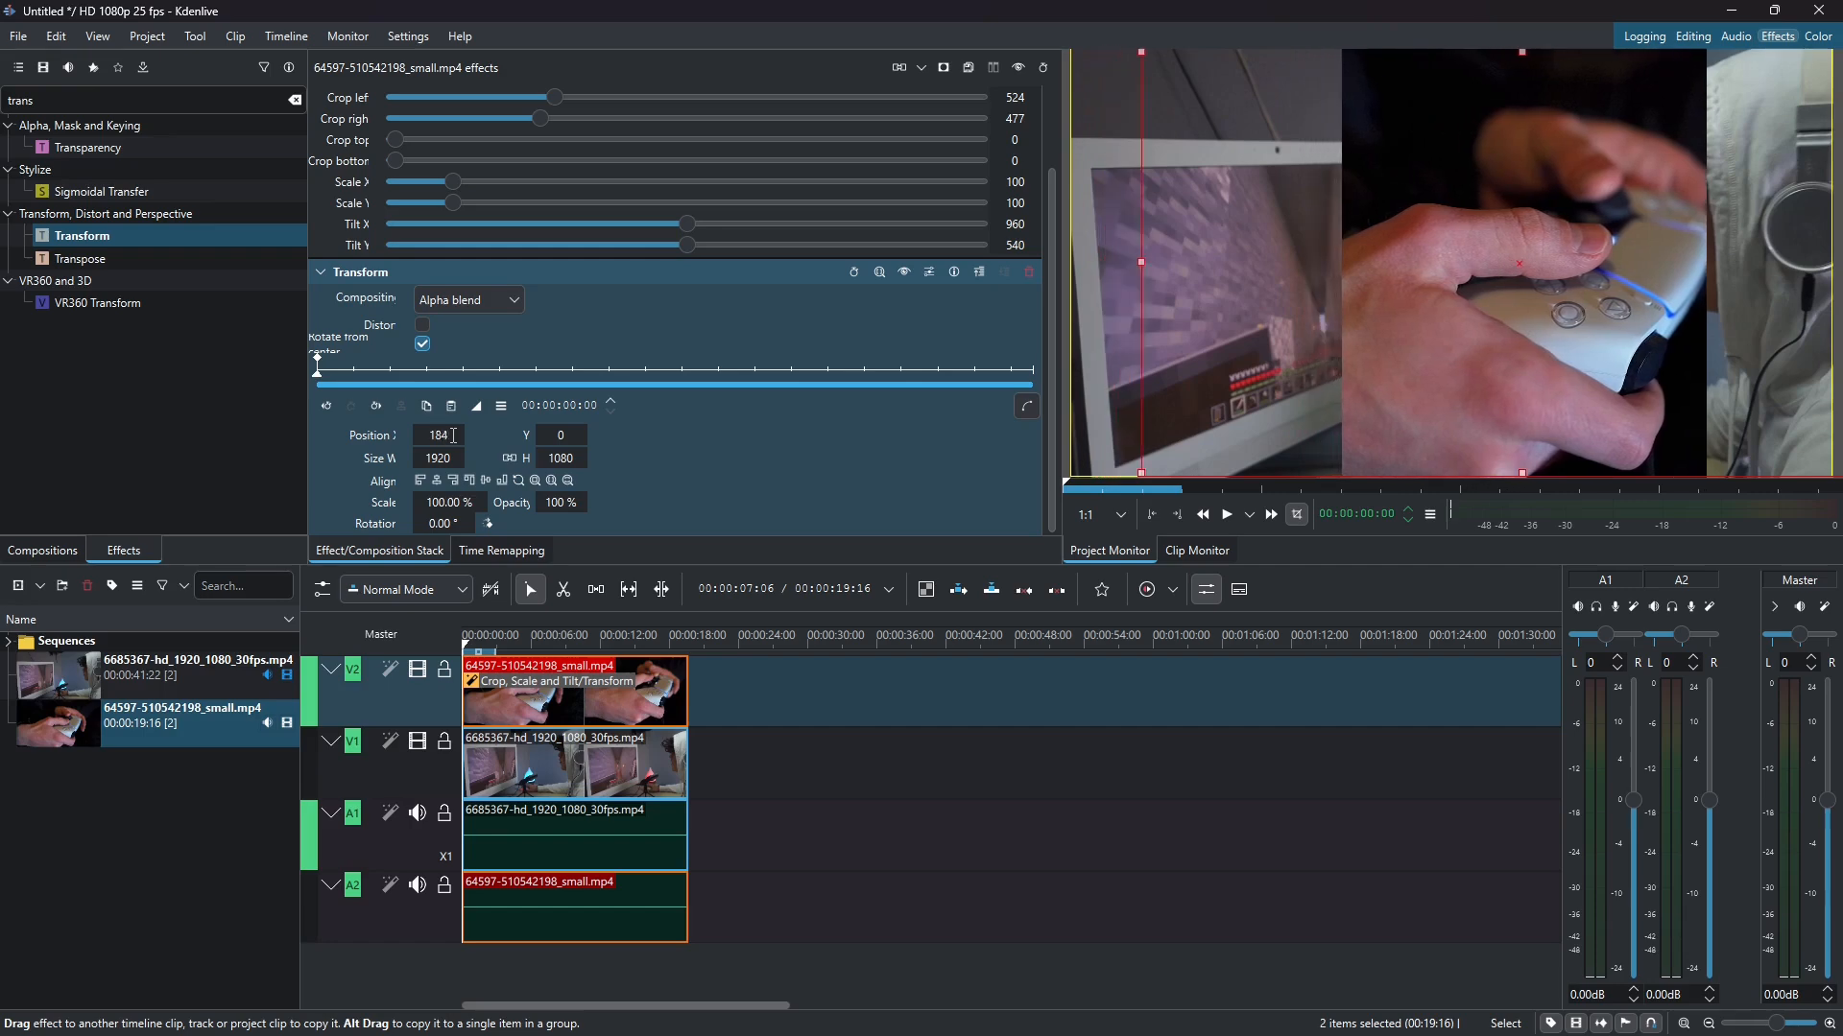
{"action": "scroll", "coordinate": [453, 435], "scroll_direction": "up", "scroll_amount": 20}
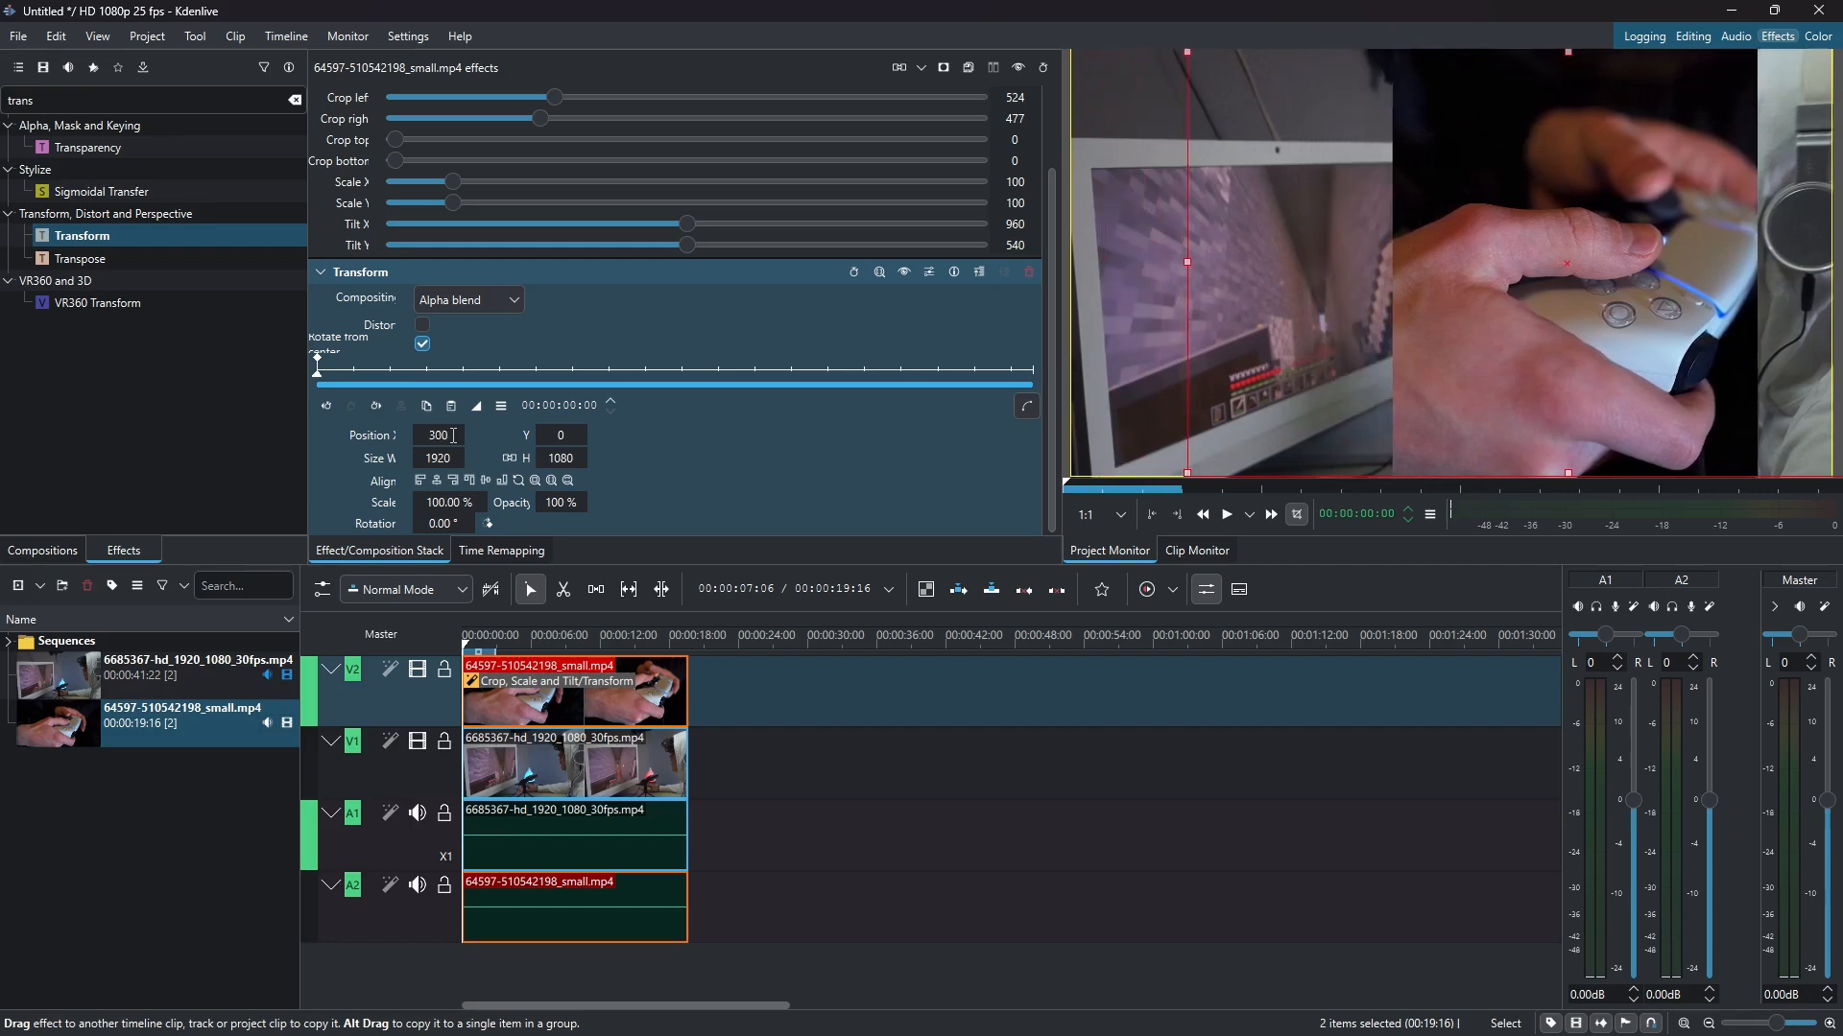
{"action": "scroll", "coordinate": [453, 435], "scroll_direction": "up", "scroll_amount": 20}
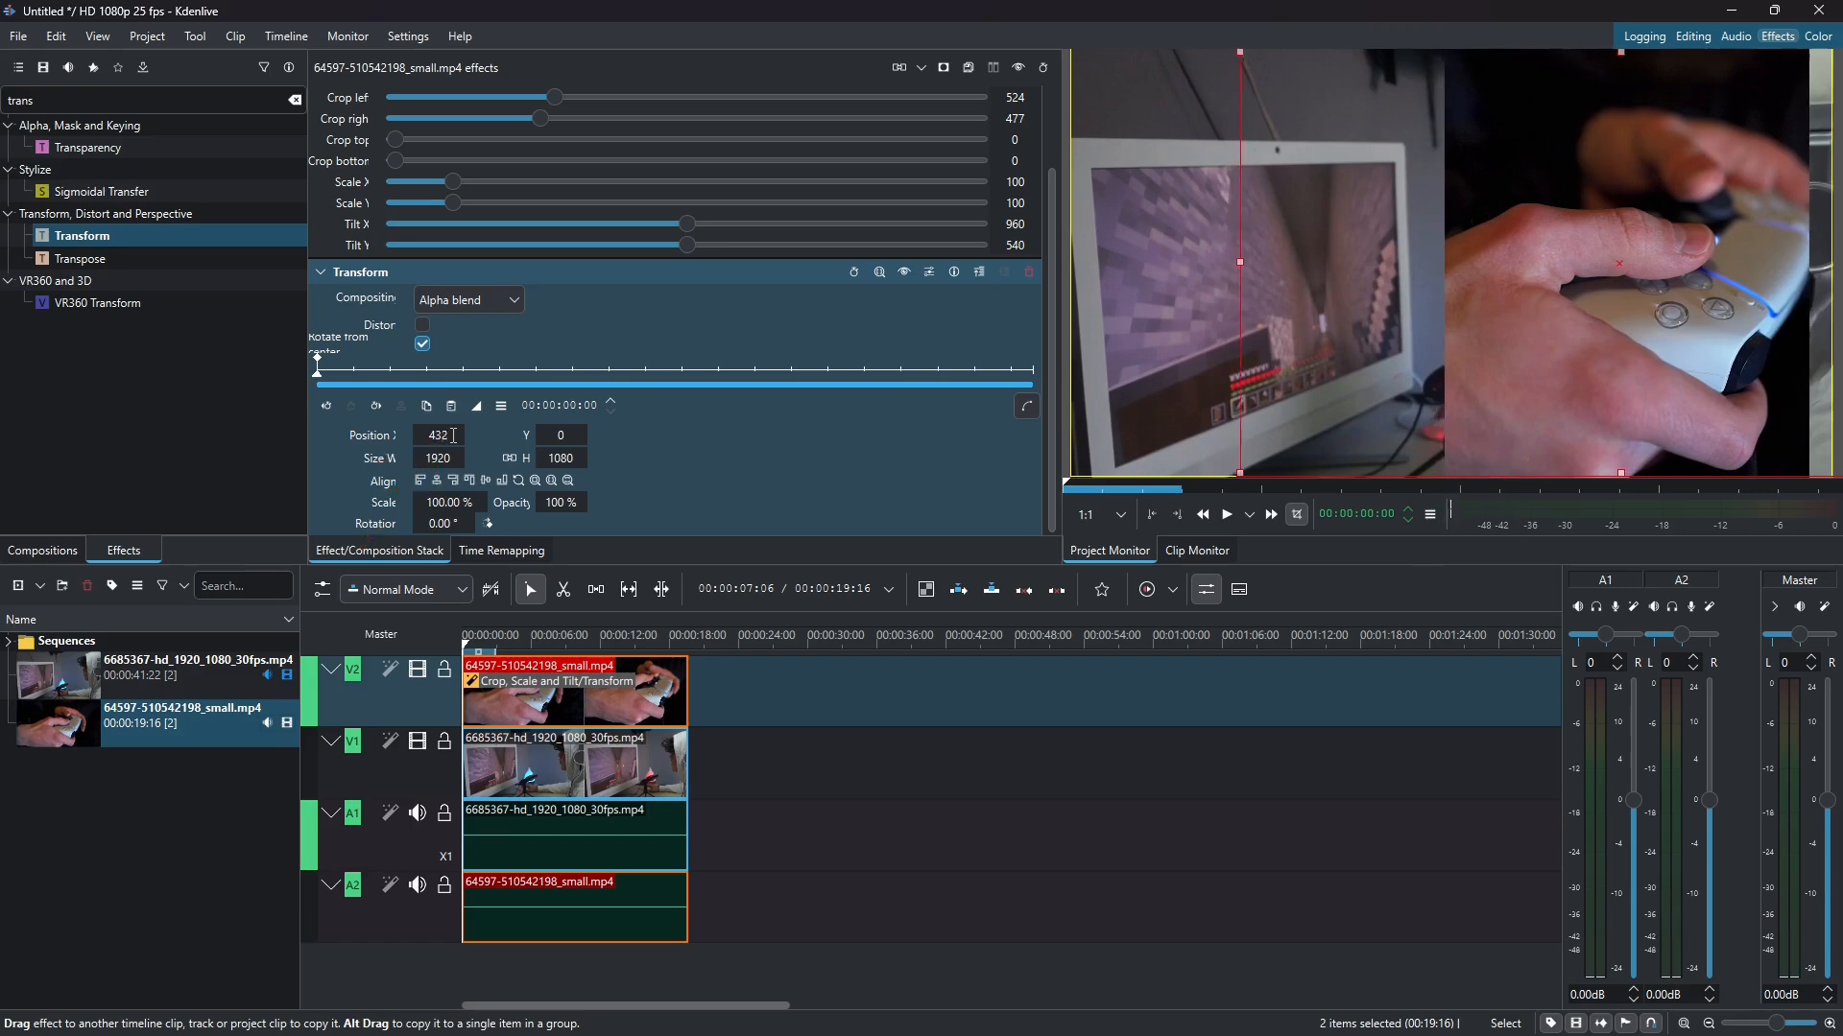
{"action": "scroll", "coordinate": [452, 435], "scroll_direction": "up", "scroll_amount": 4}
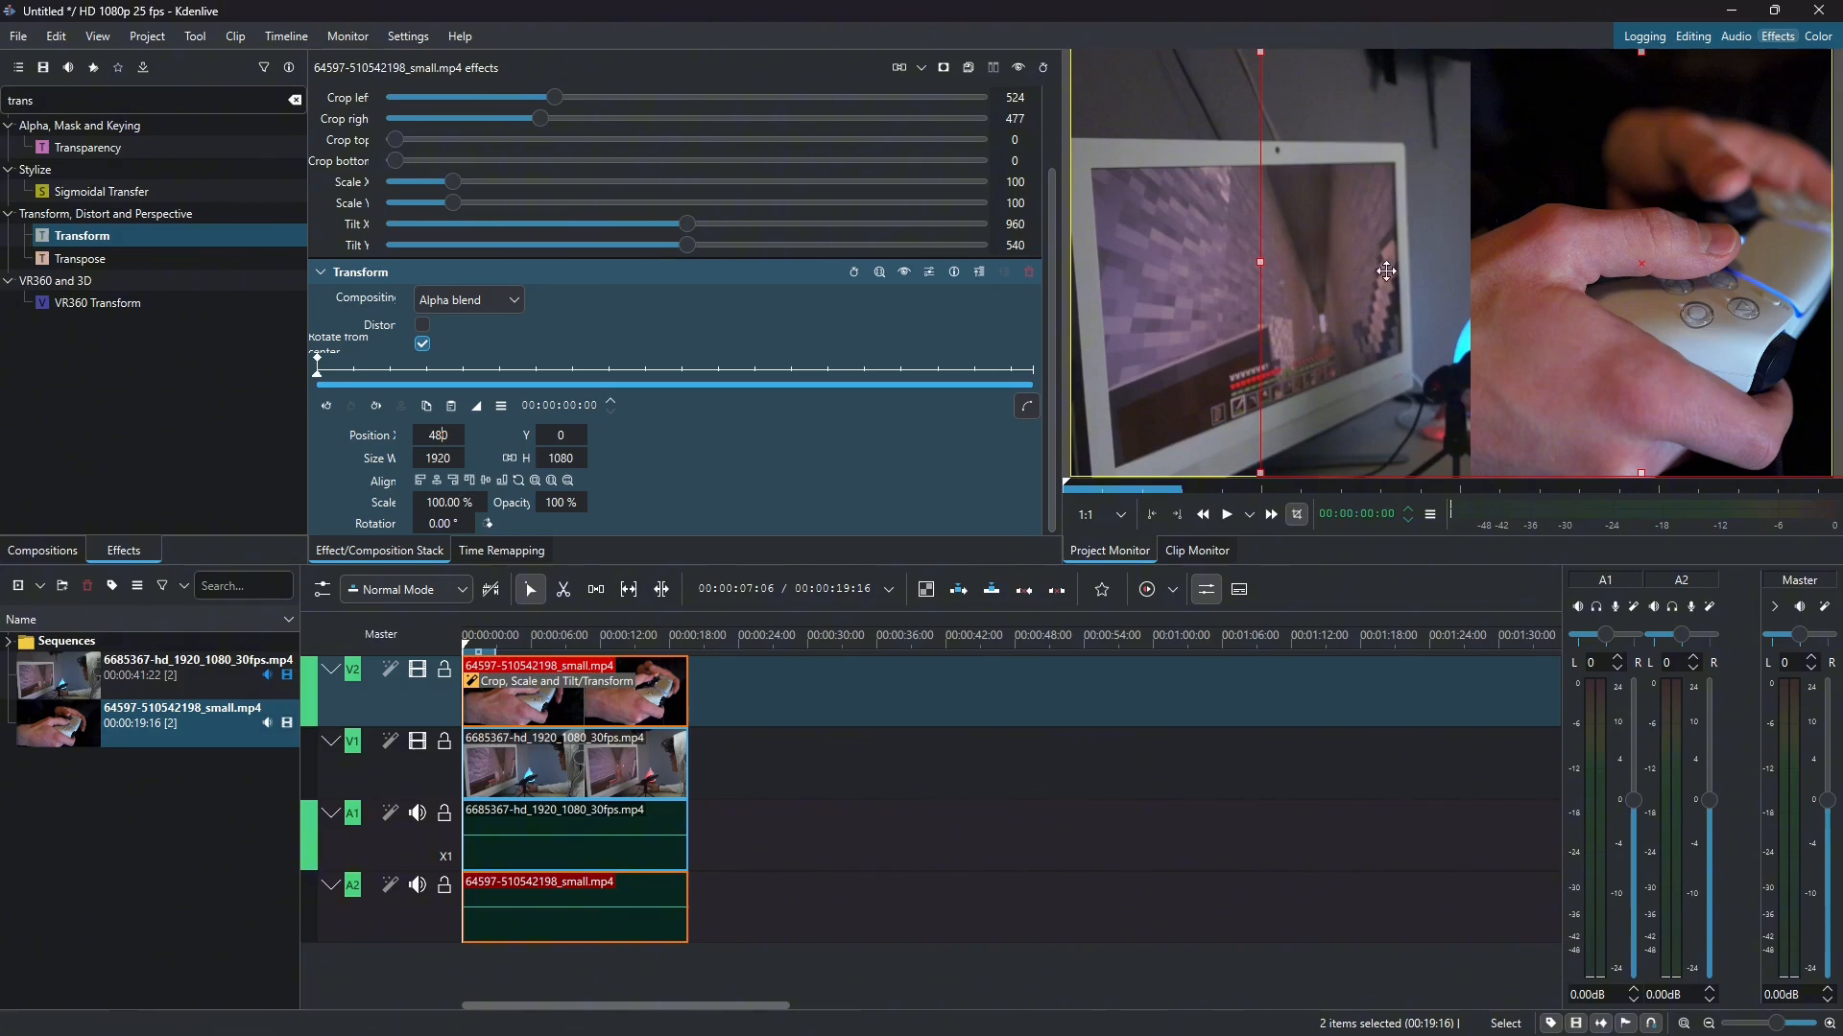
Deselect the clips and play the timeline to check the side-by-side split screen, stopping after a few seconds
{"action": "left_click", "coordinate": [799, 683]}
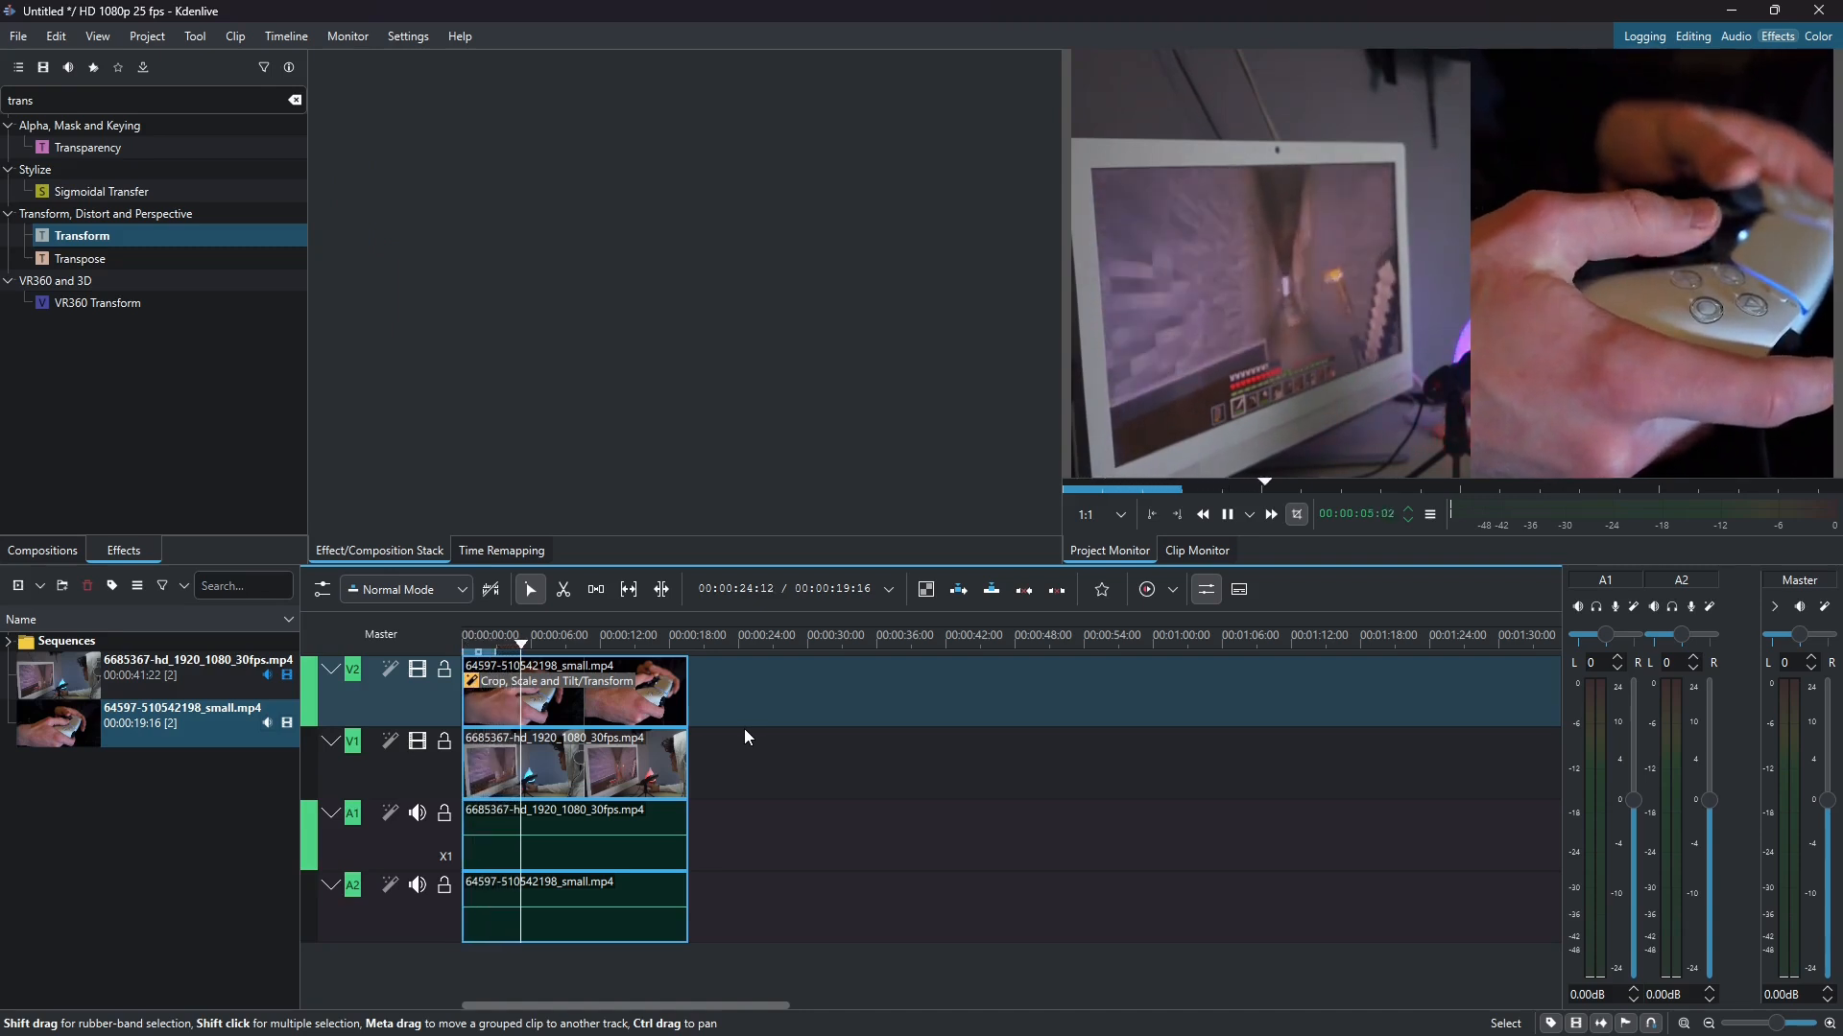
{"action": "key", "text": "space"}
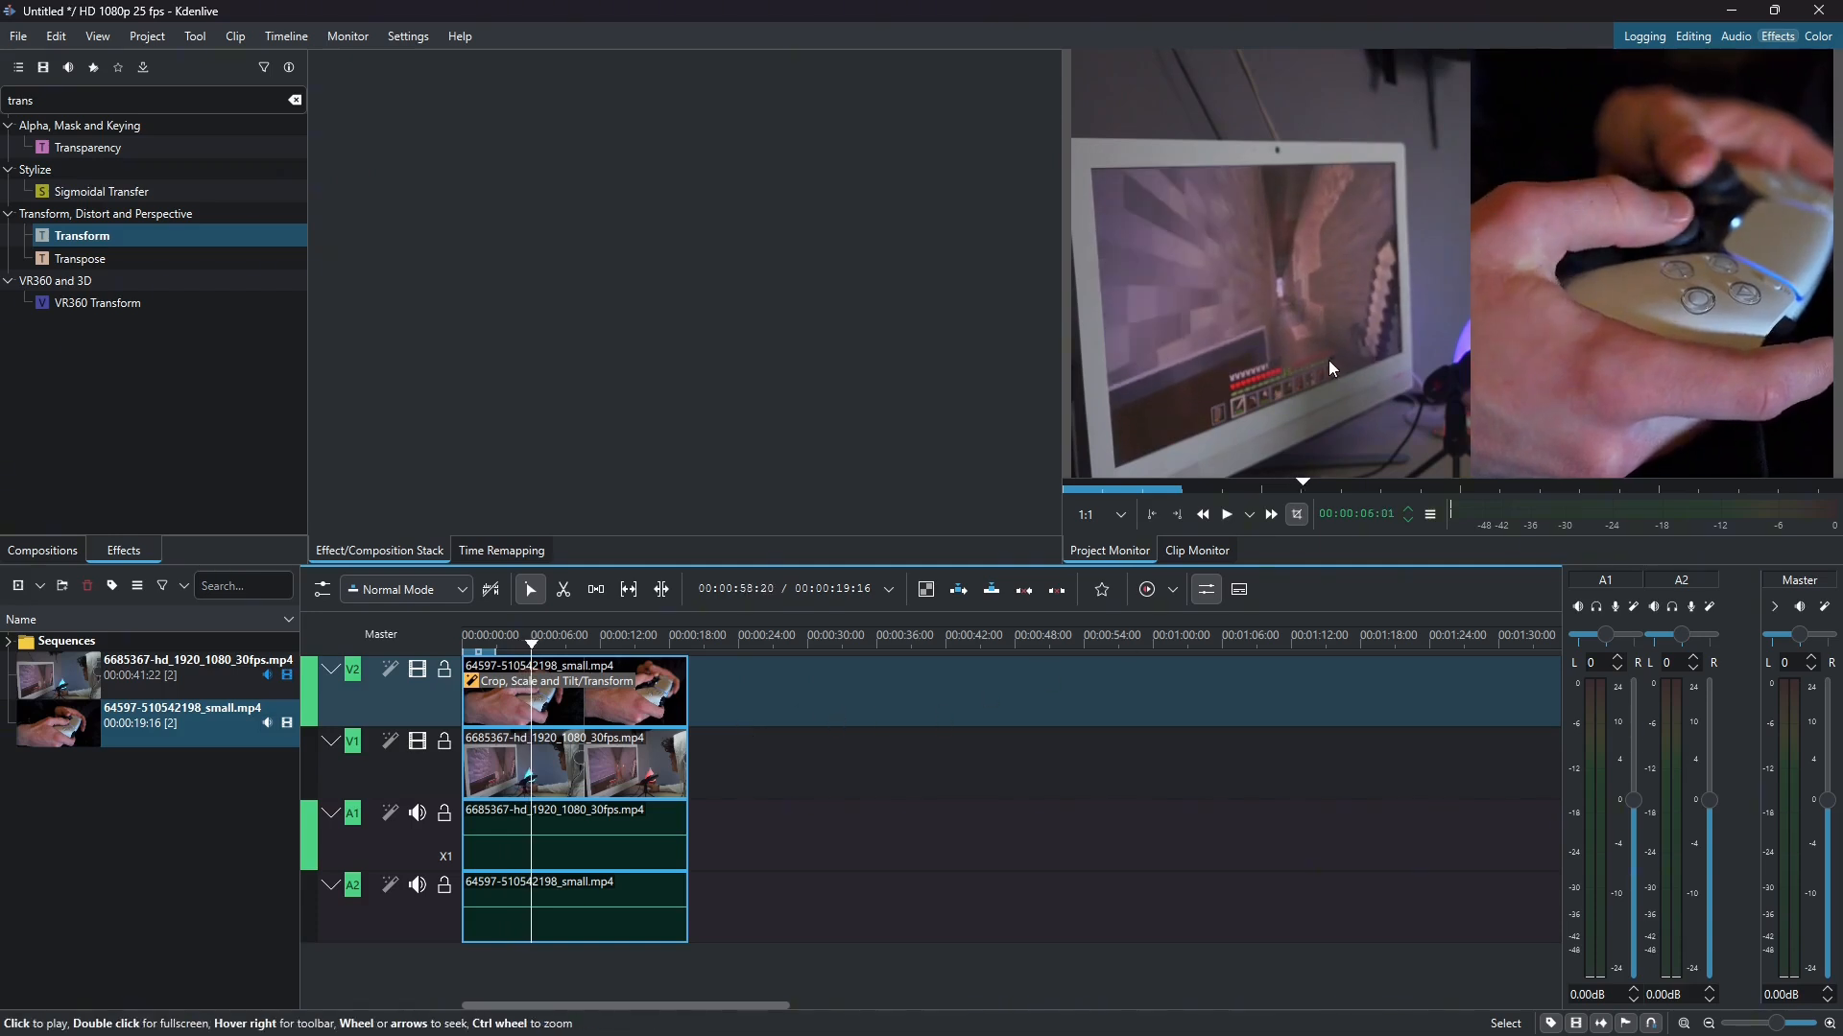
Remove the Crop, Scale and Tilt and Transform effects from the V2 clip and return the playhead to the start
{"action": "left_click", "coordinate": [553, 683]}
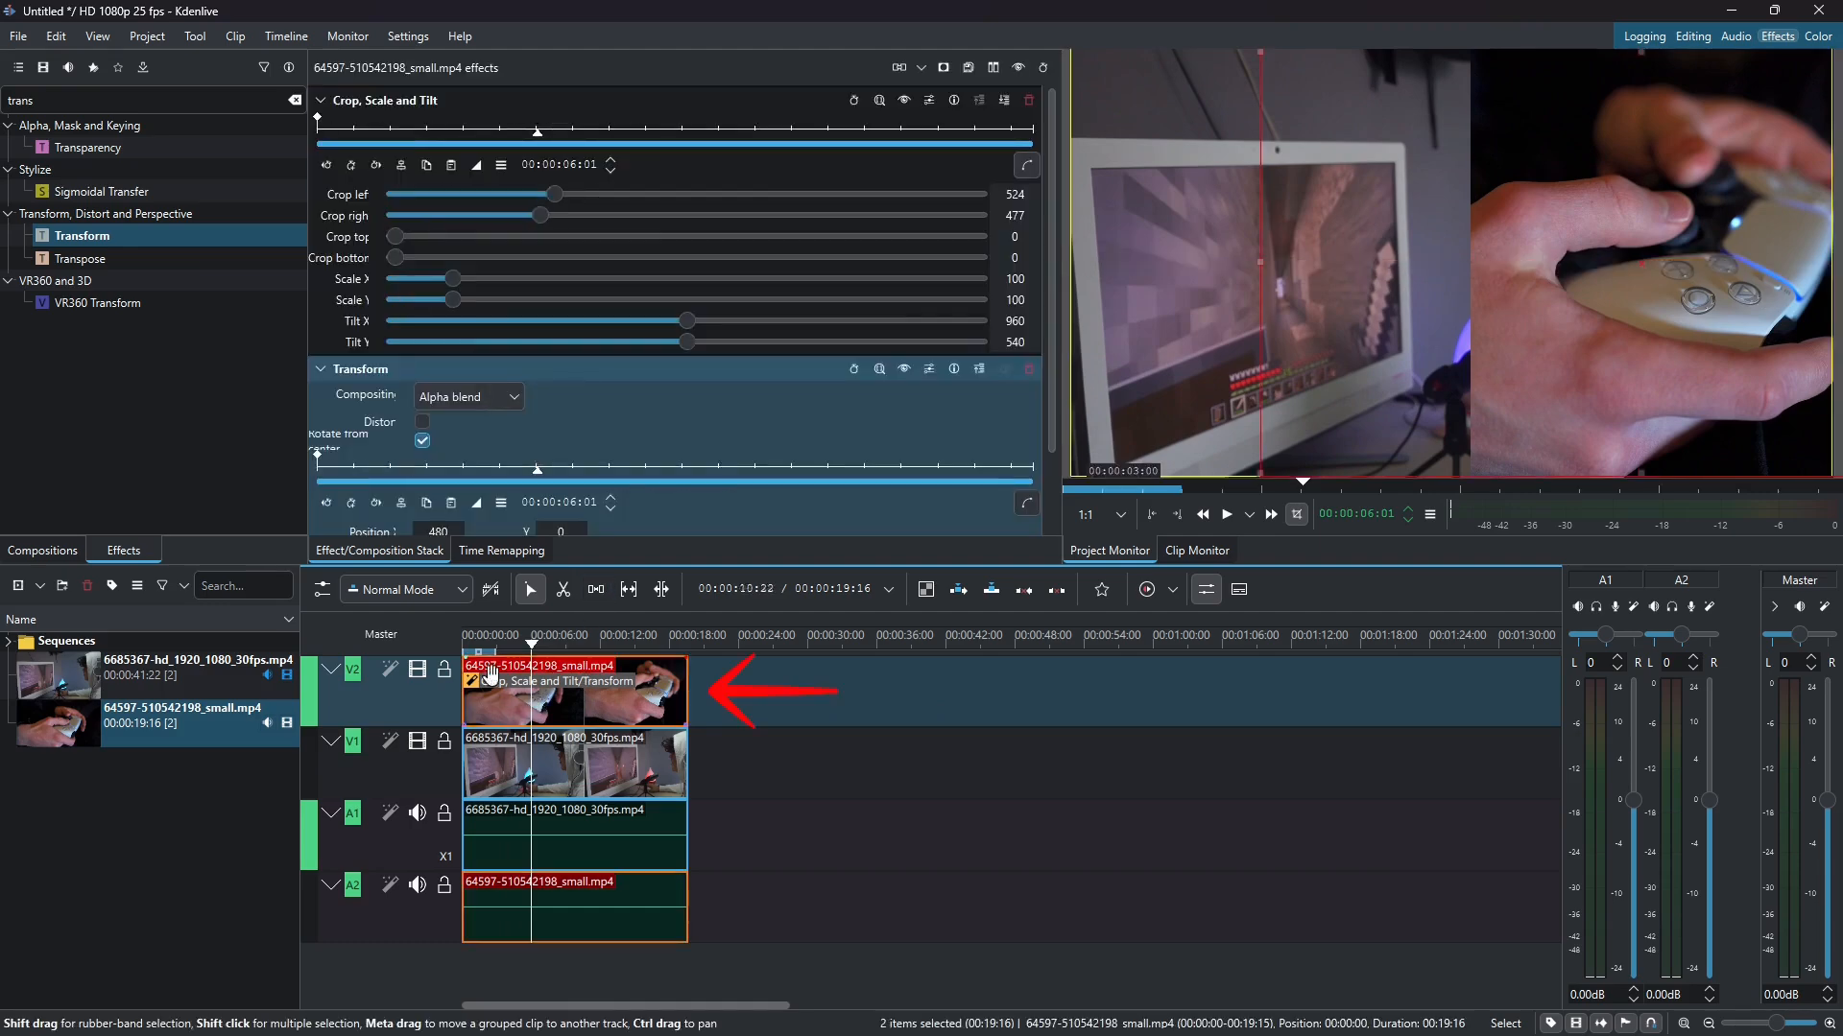
{"action": "left_click", "coordinate": [1029, 99]}
{"action": "left_click", "coordinate": [1049, 99]}
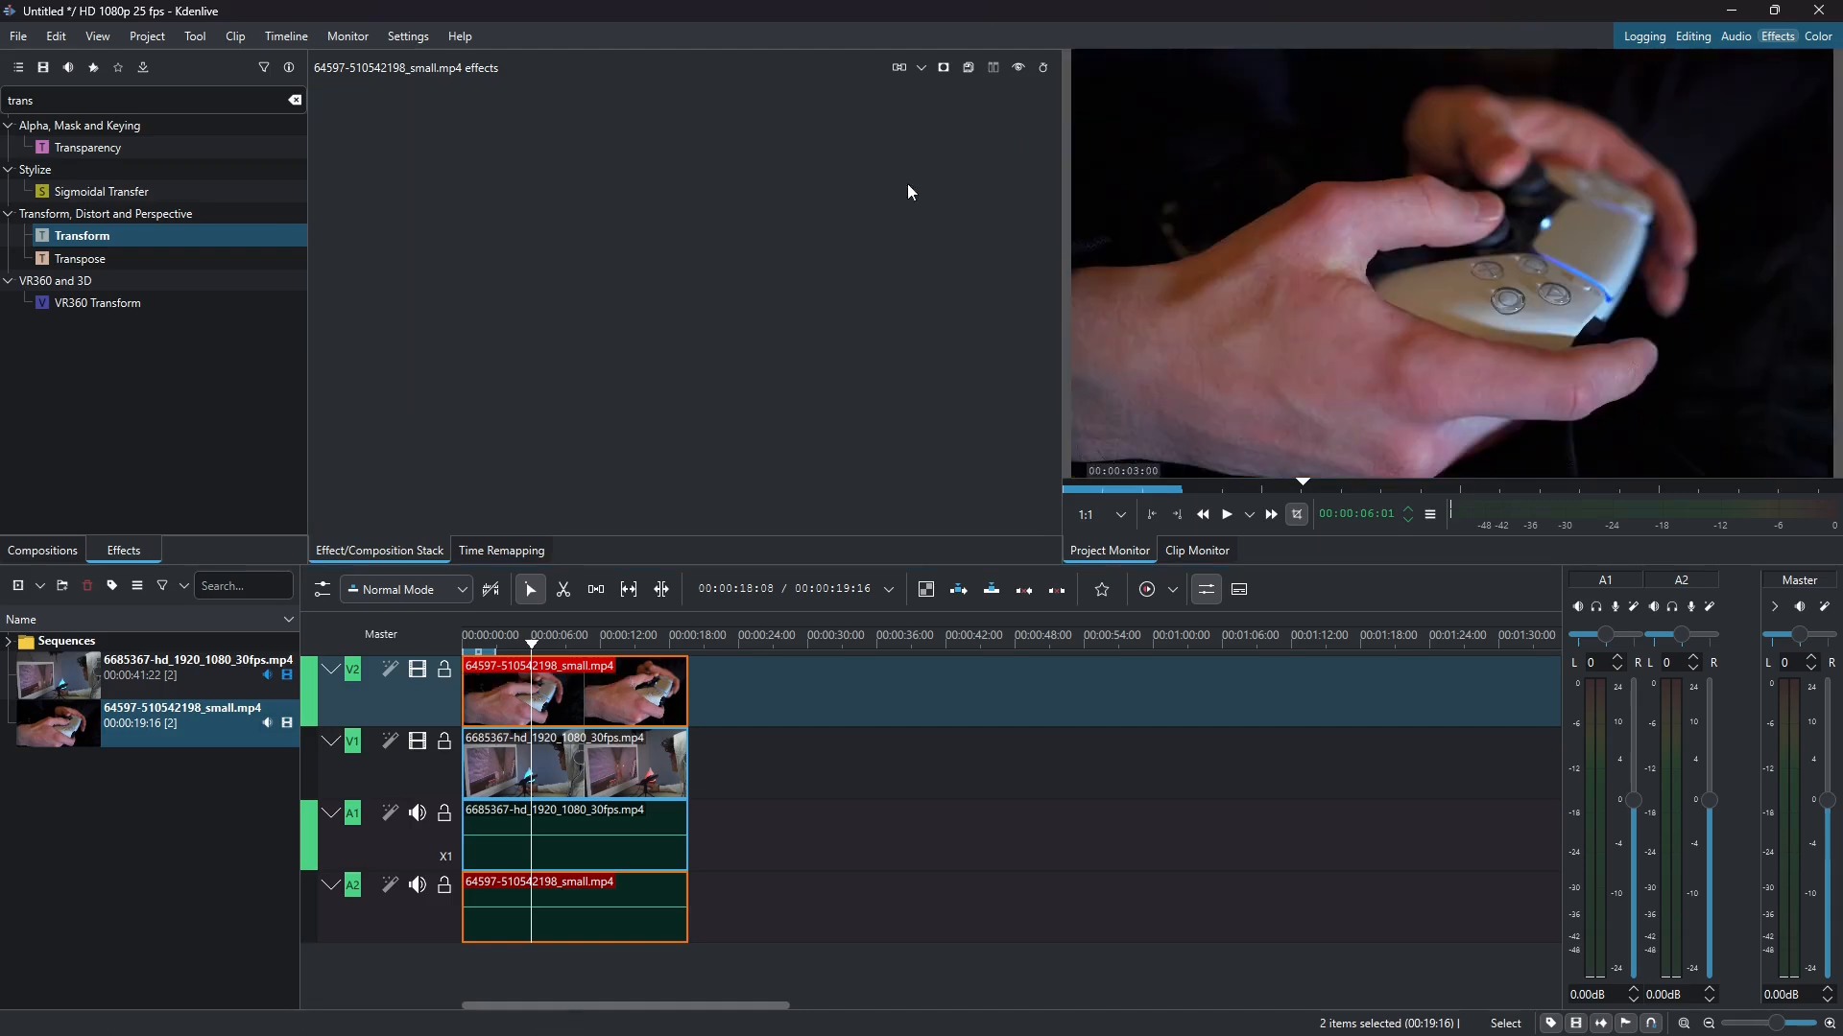
{"action": "left_click", "coordinate": [464, 630]}
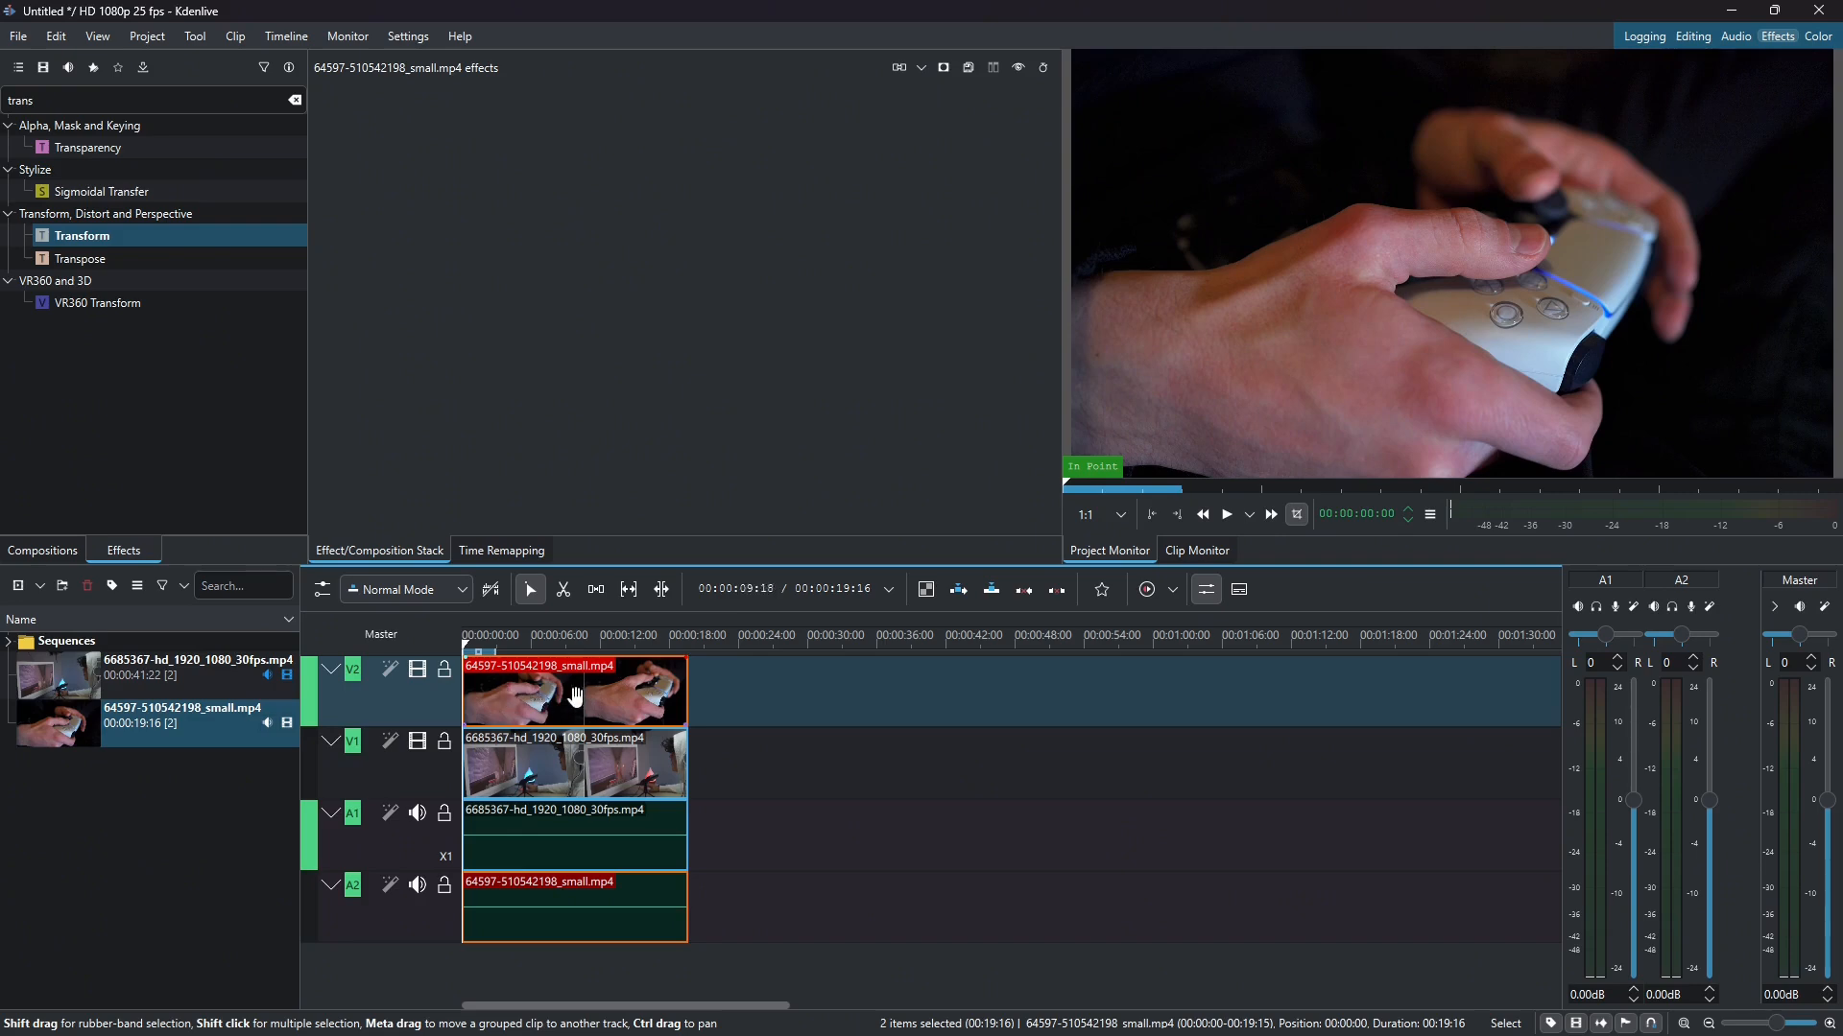
Find the Crop, Scale and Tilt effect again with "crop" and apply it afresh to the uncropped V2 clip
{"action": "left_click", "coordinate": [295, 100]}
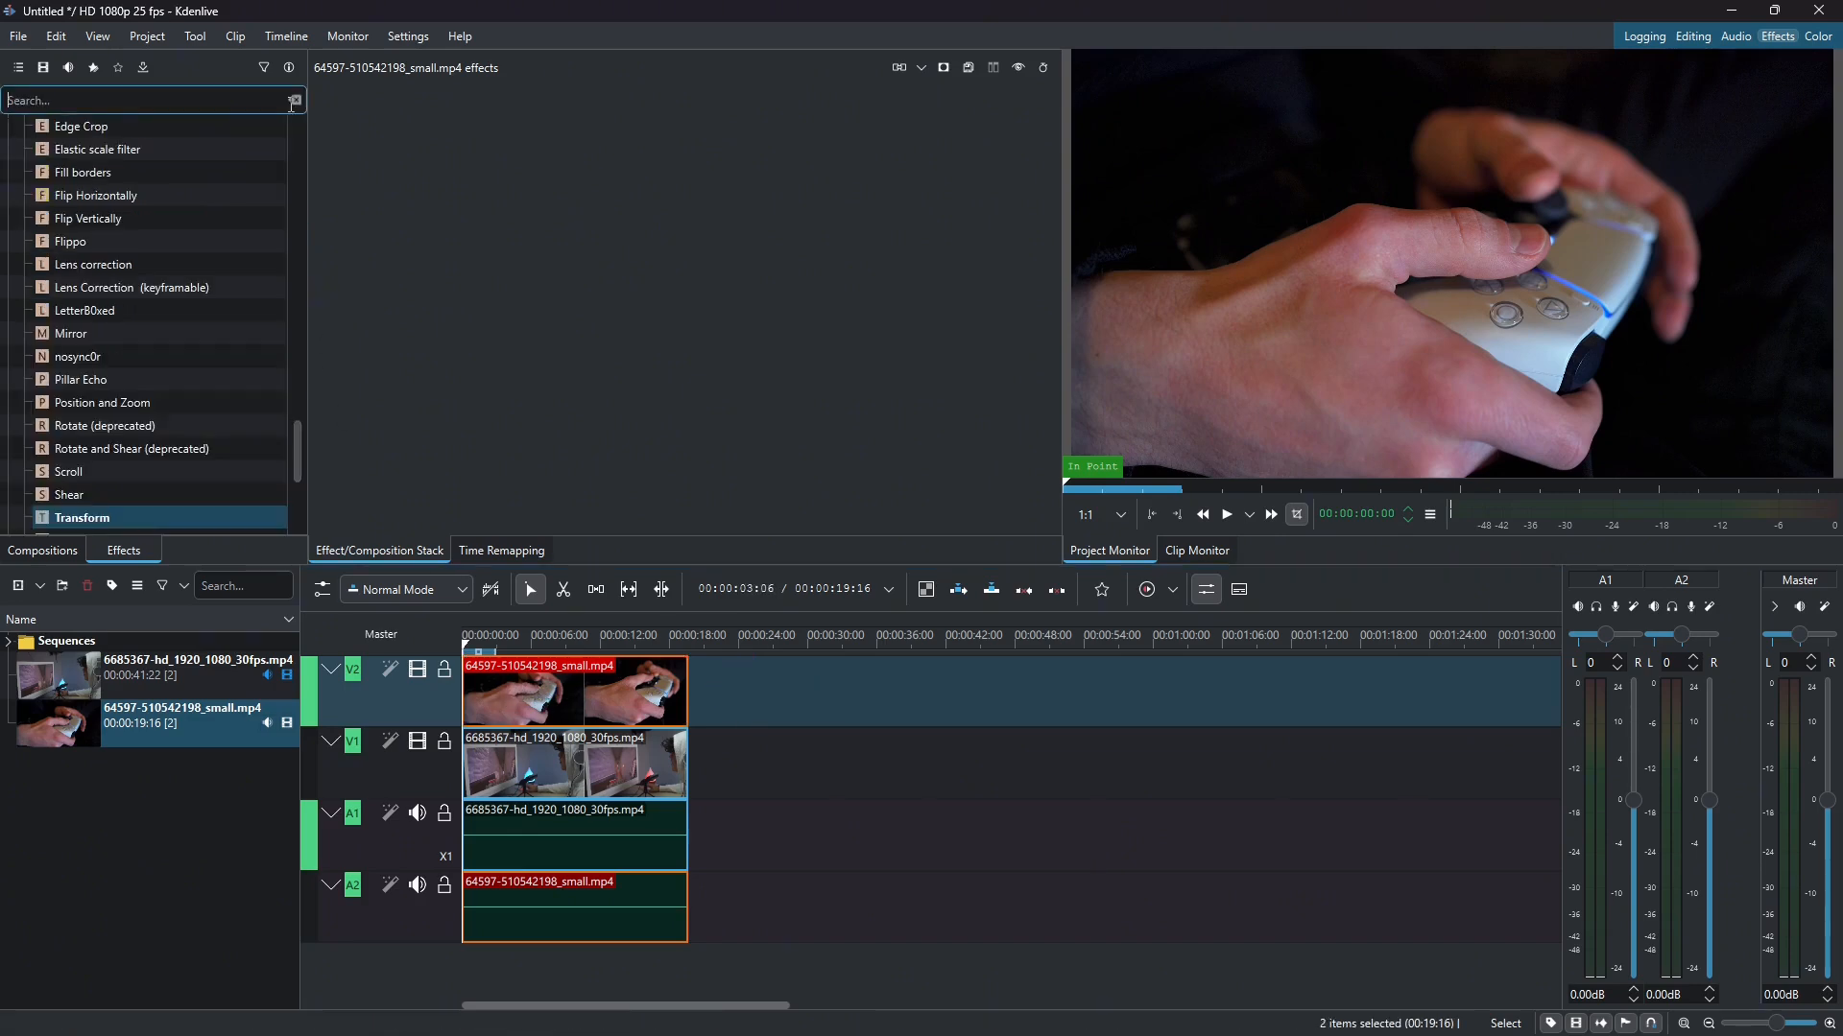
{"action": "type", "text": "crop"}
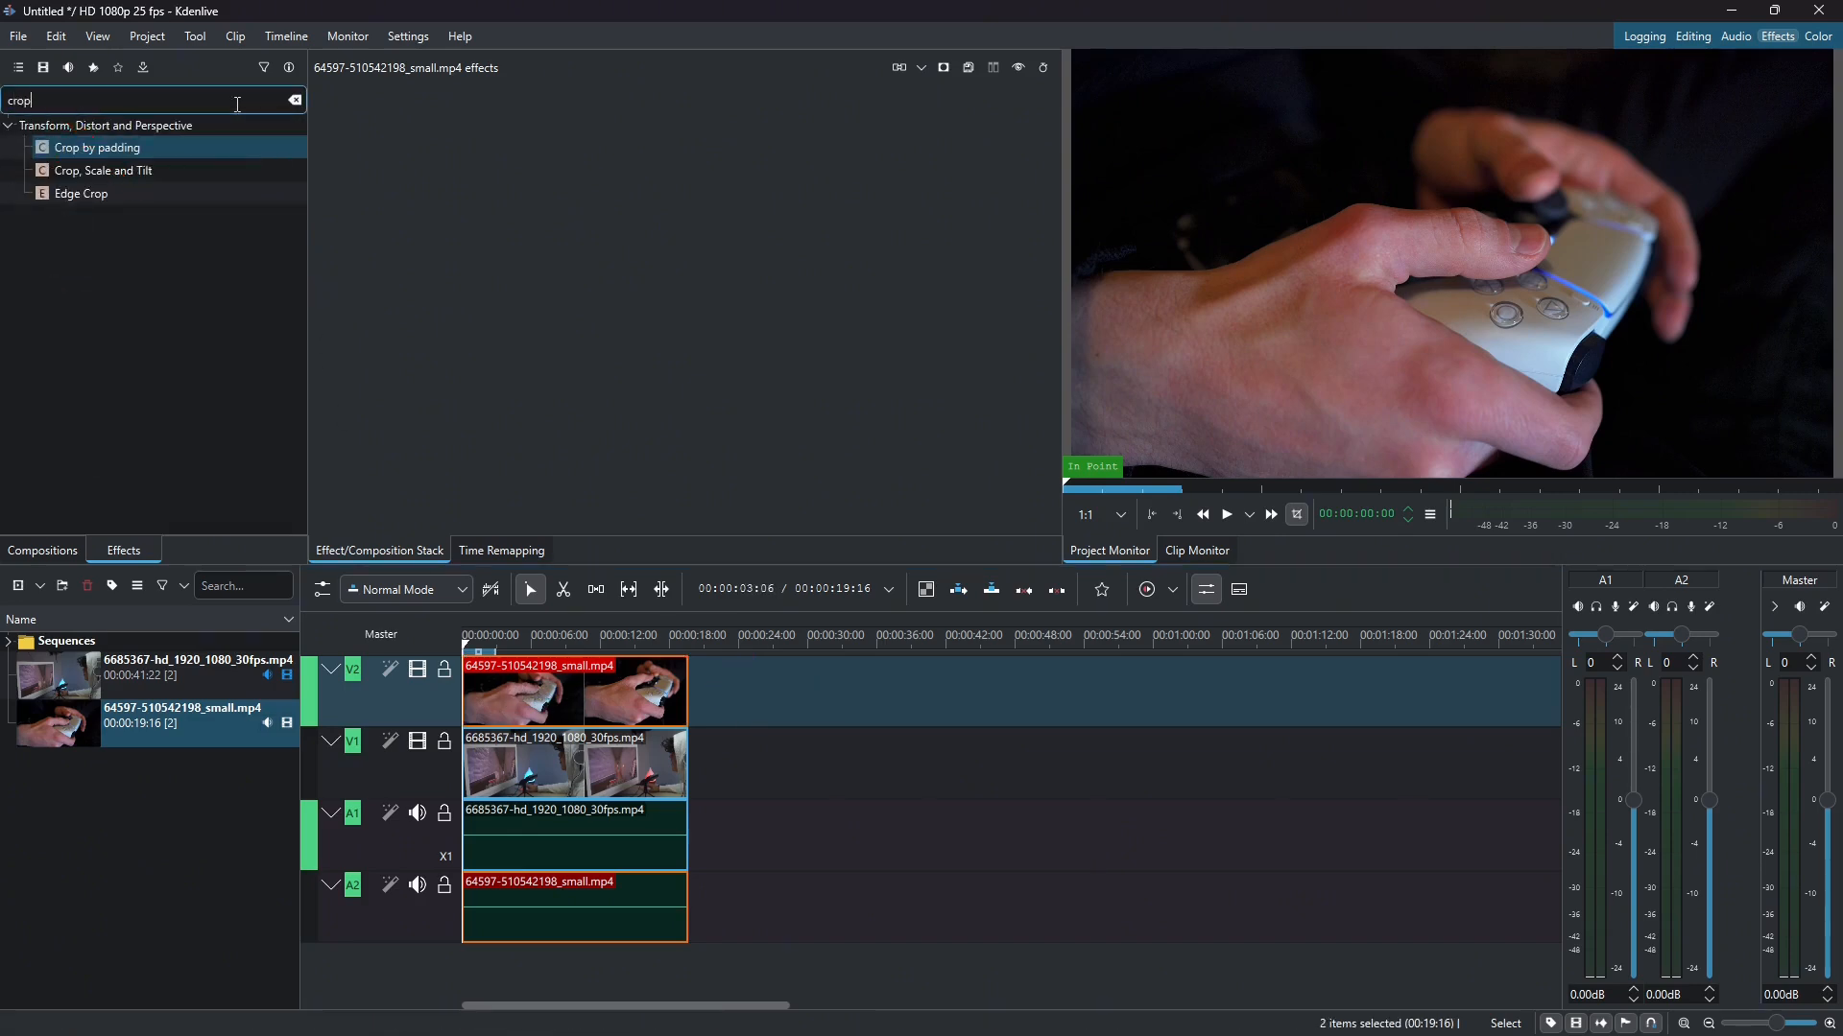
{"action": "left_click_drag", "start_coordinate": [147, 170], "coordinate": [526, 693]}
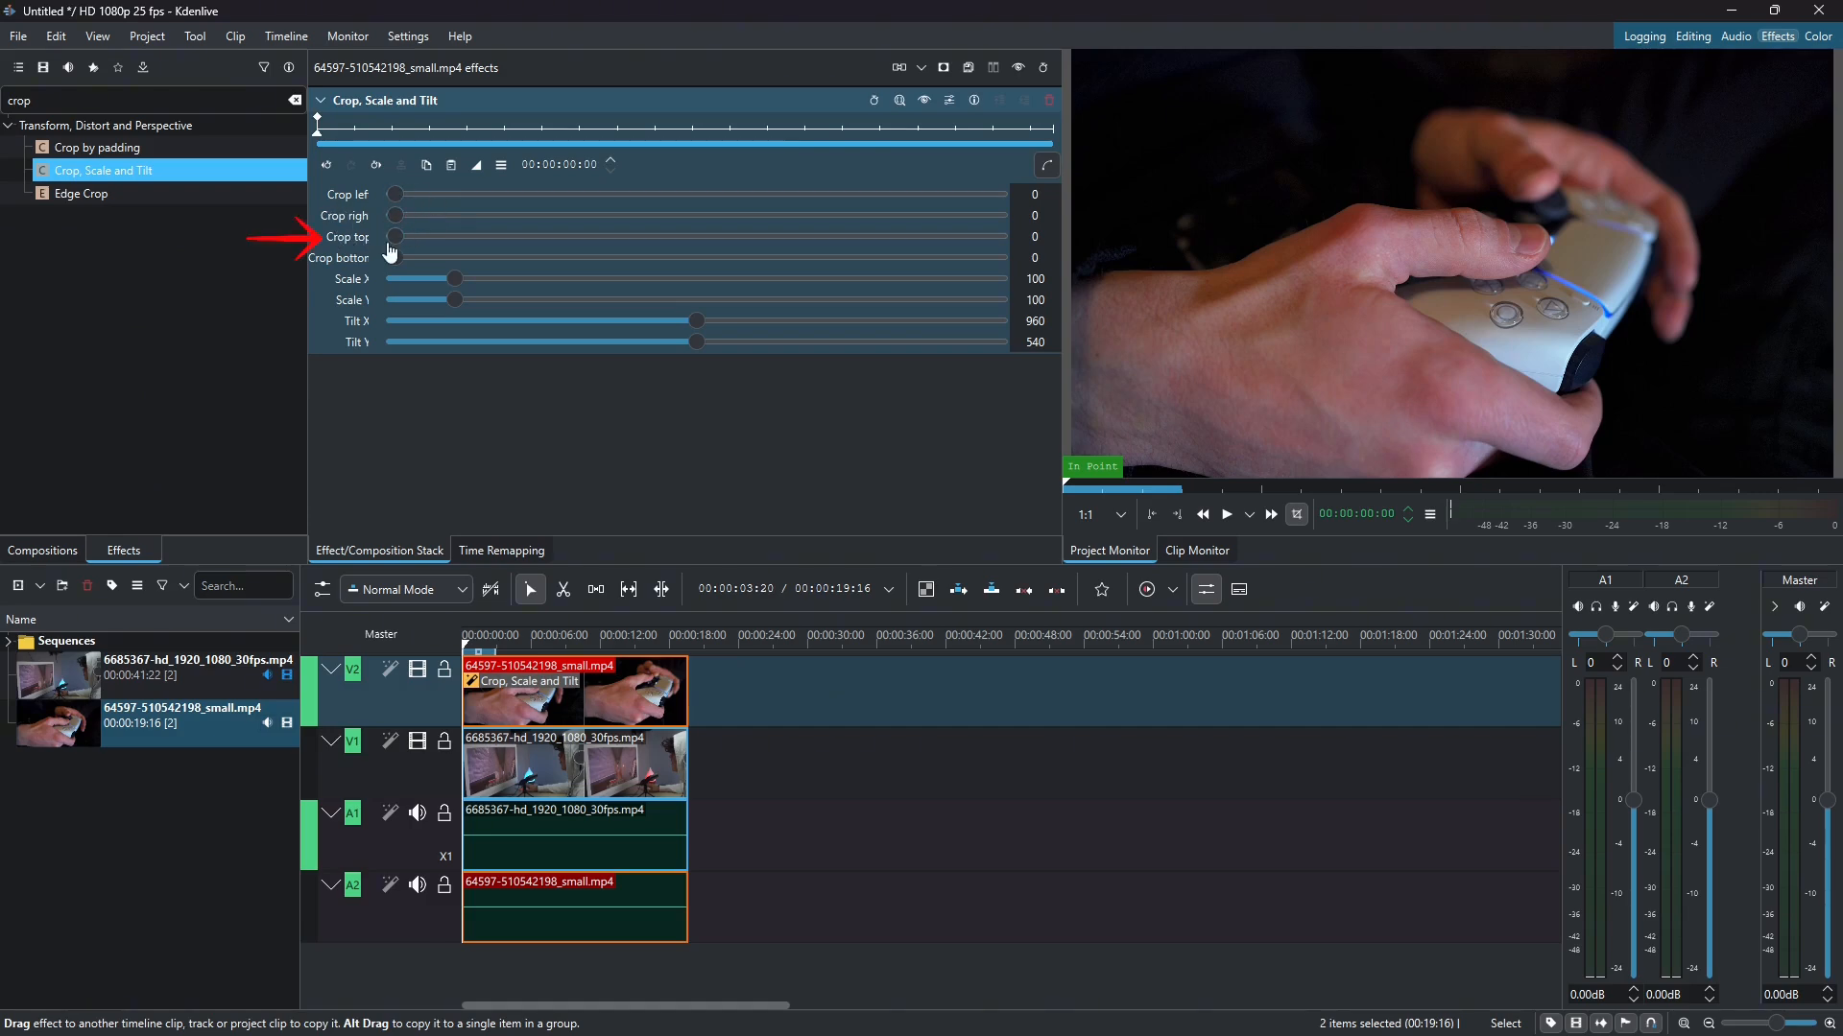
Crop the V2 clip vertically into a horizontal band, with Crop top at 277 and Crop bottom at 218
{"action": "left_click_drag", "start_coordinate": [392, 248], "coordinate": [603, 247]}
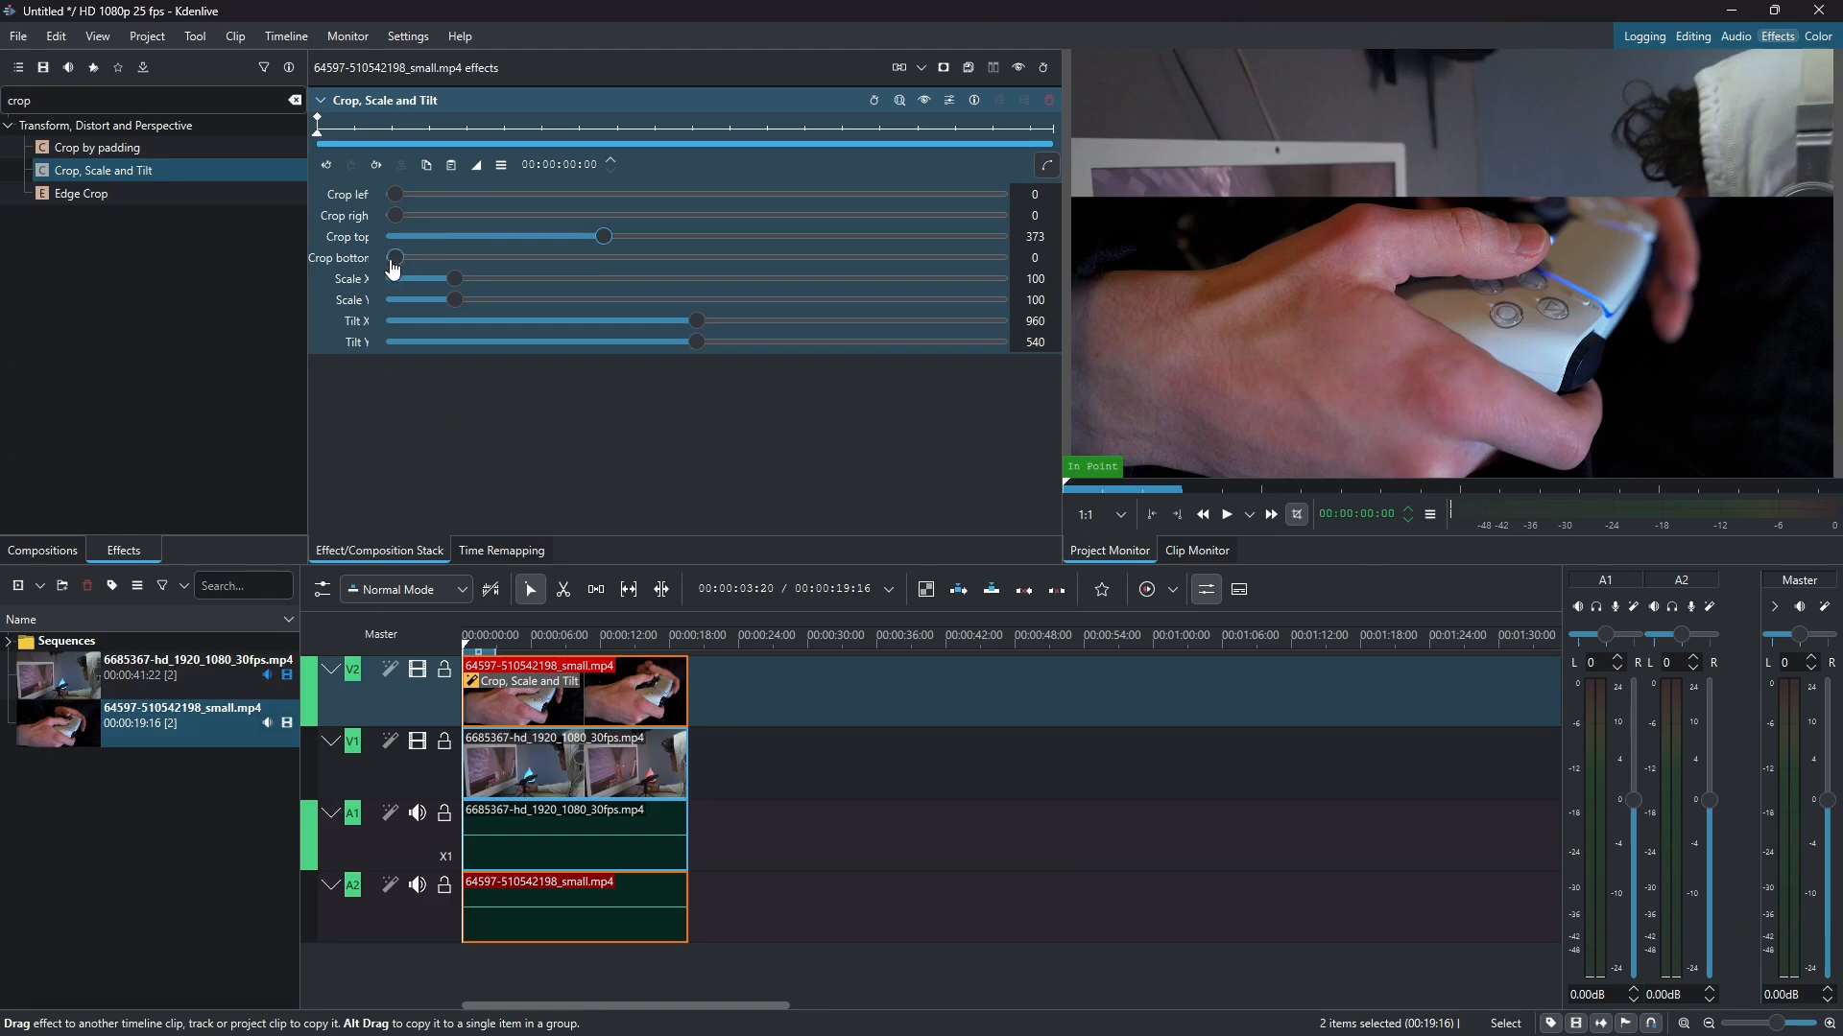
{"action": "left_click_drag", "start_coordinate": [395, 259], "coordinate": [493, 278]}
{"action": "left_click_drag", "start_coordinate": [597, 248], "coordinate": [518, 259]}
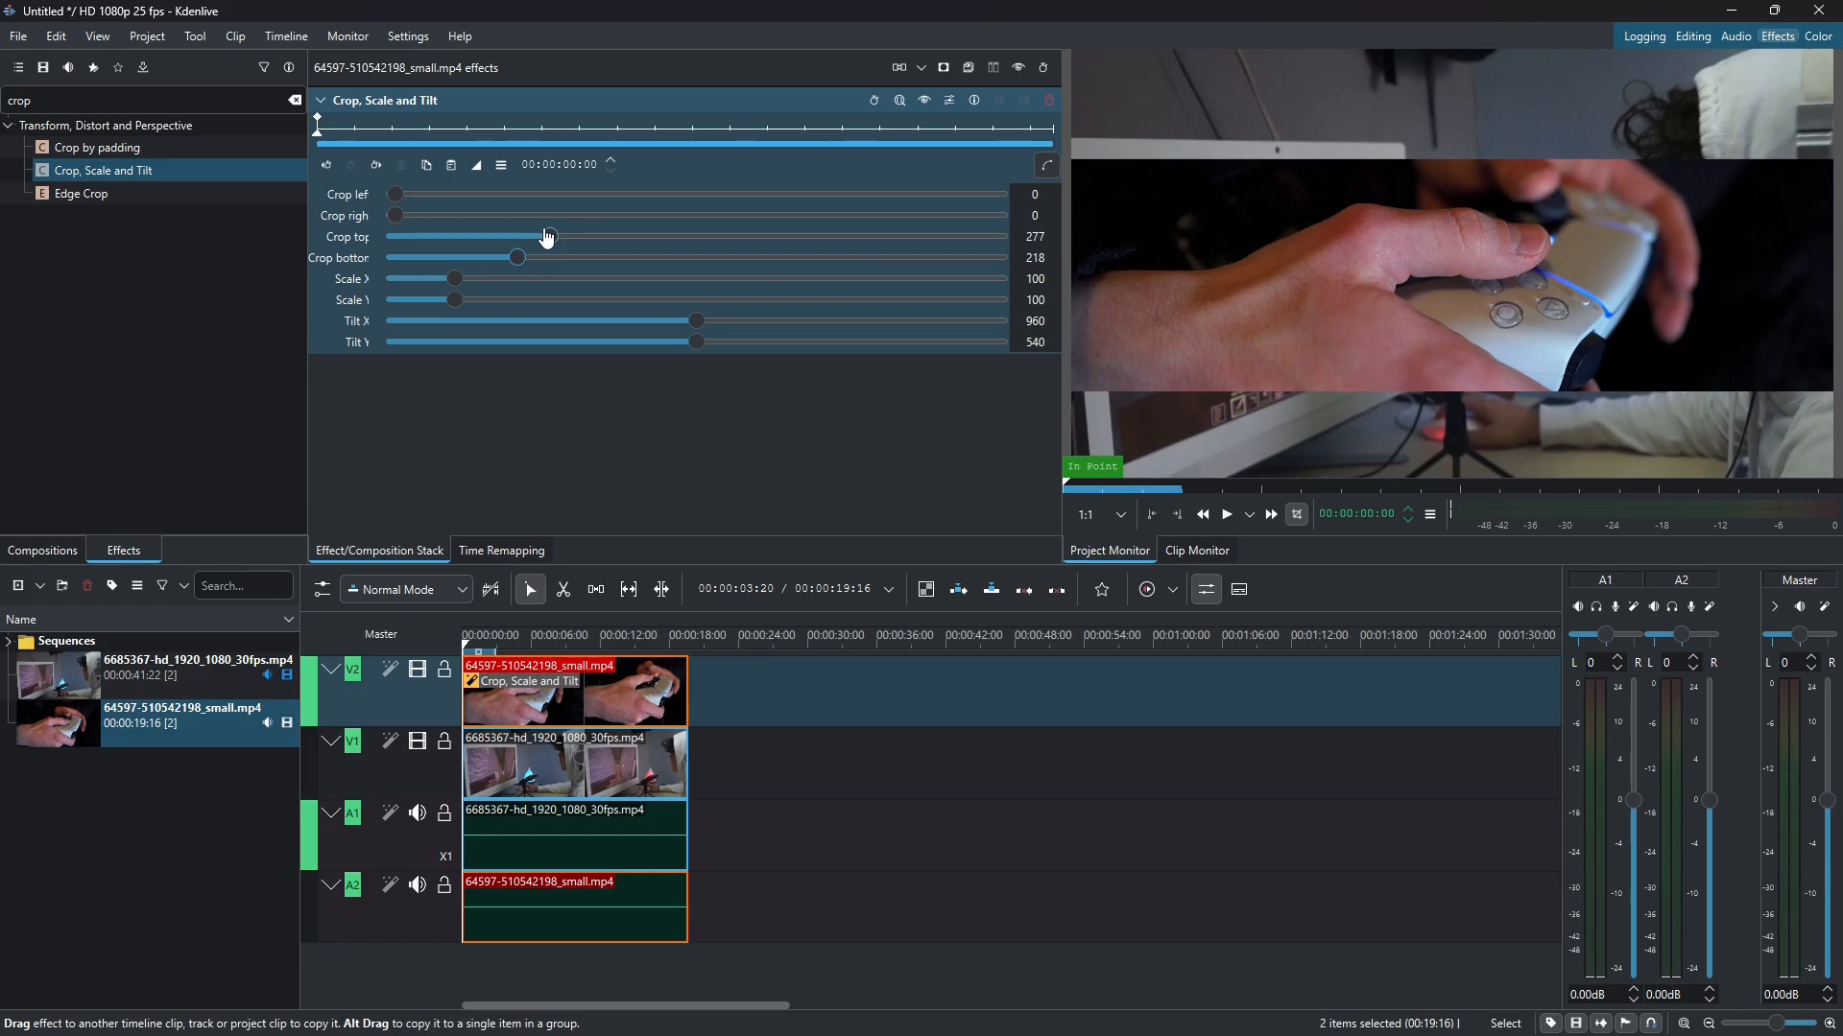
Refine the V2 clip's Crop top to 322 and Crop bottom to 193, and add the Transform effect found with "tran"
{"action": "left_click_drag", "start_coordinate": [543, 237], "coordinate": [500, 273]}
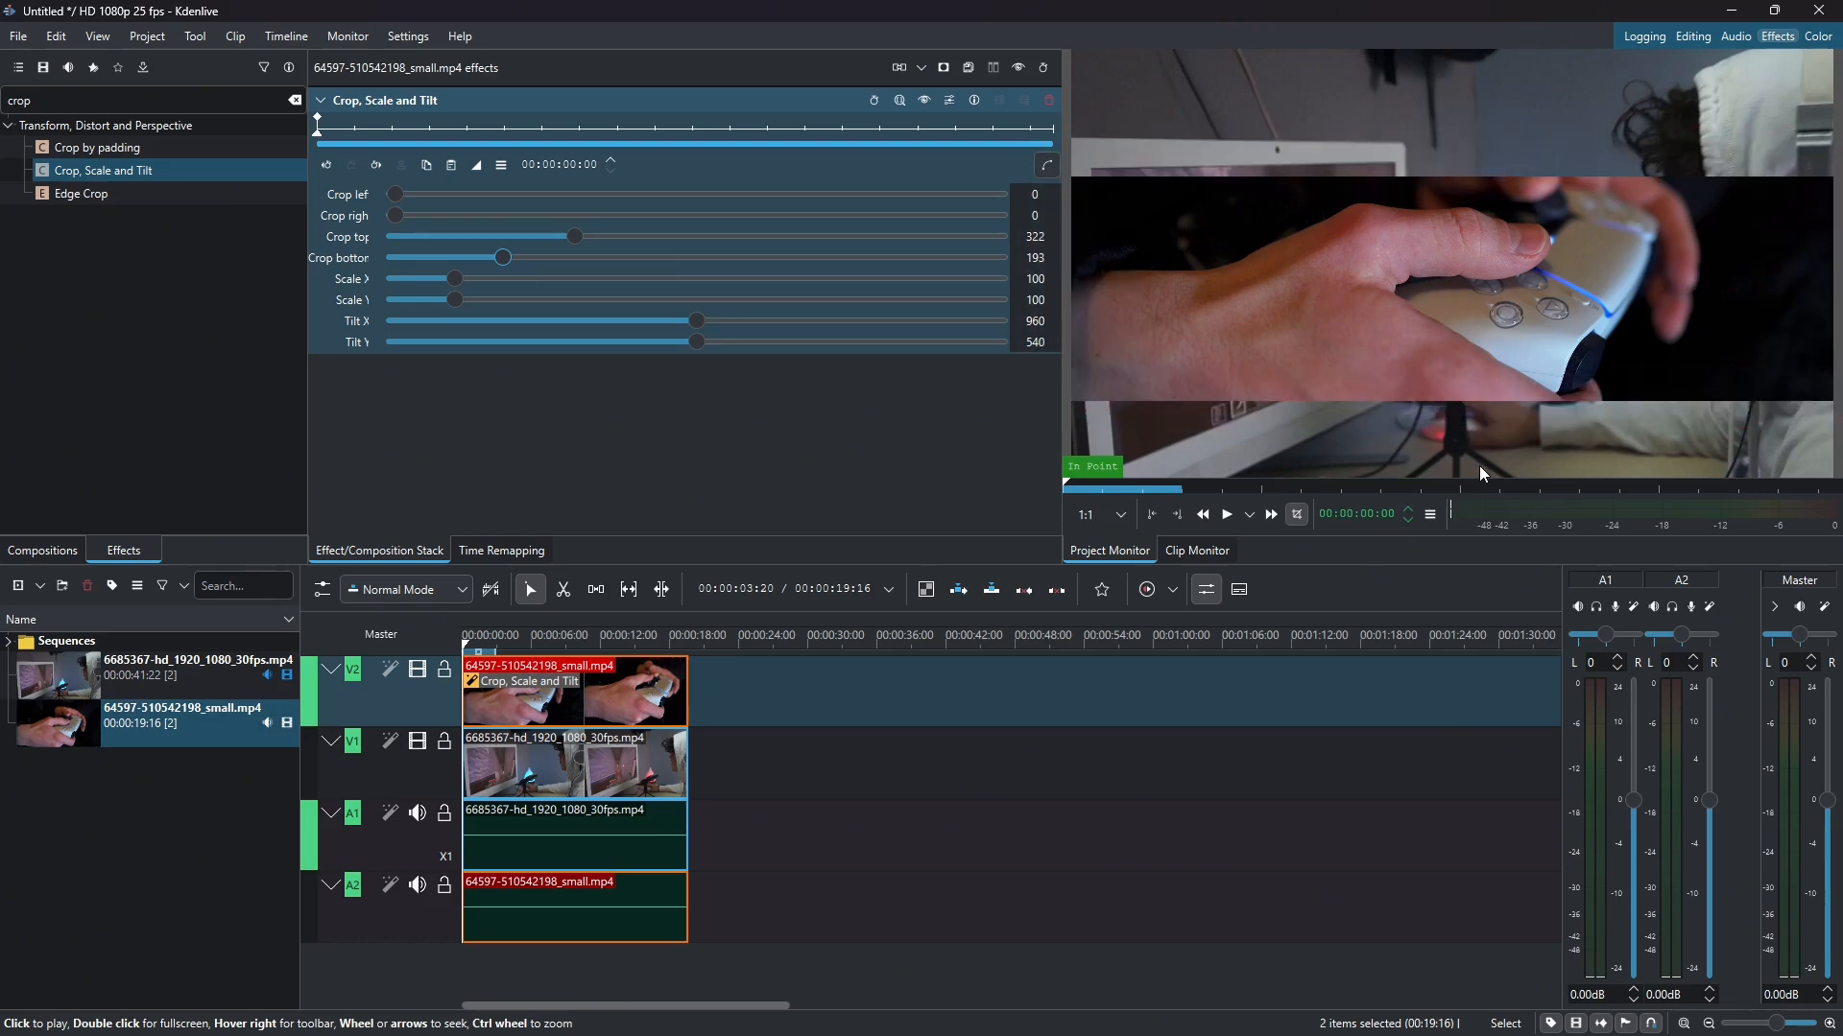
{"action": "left_click", "coordinate": [294, 100]}
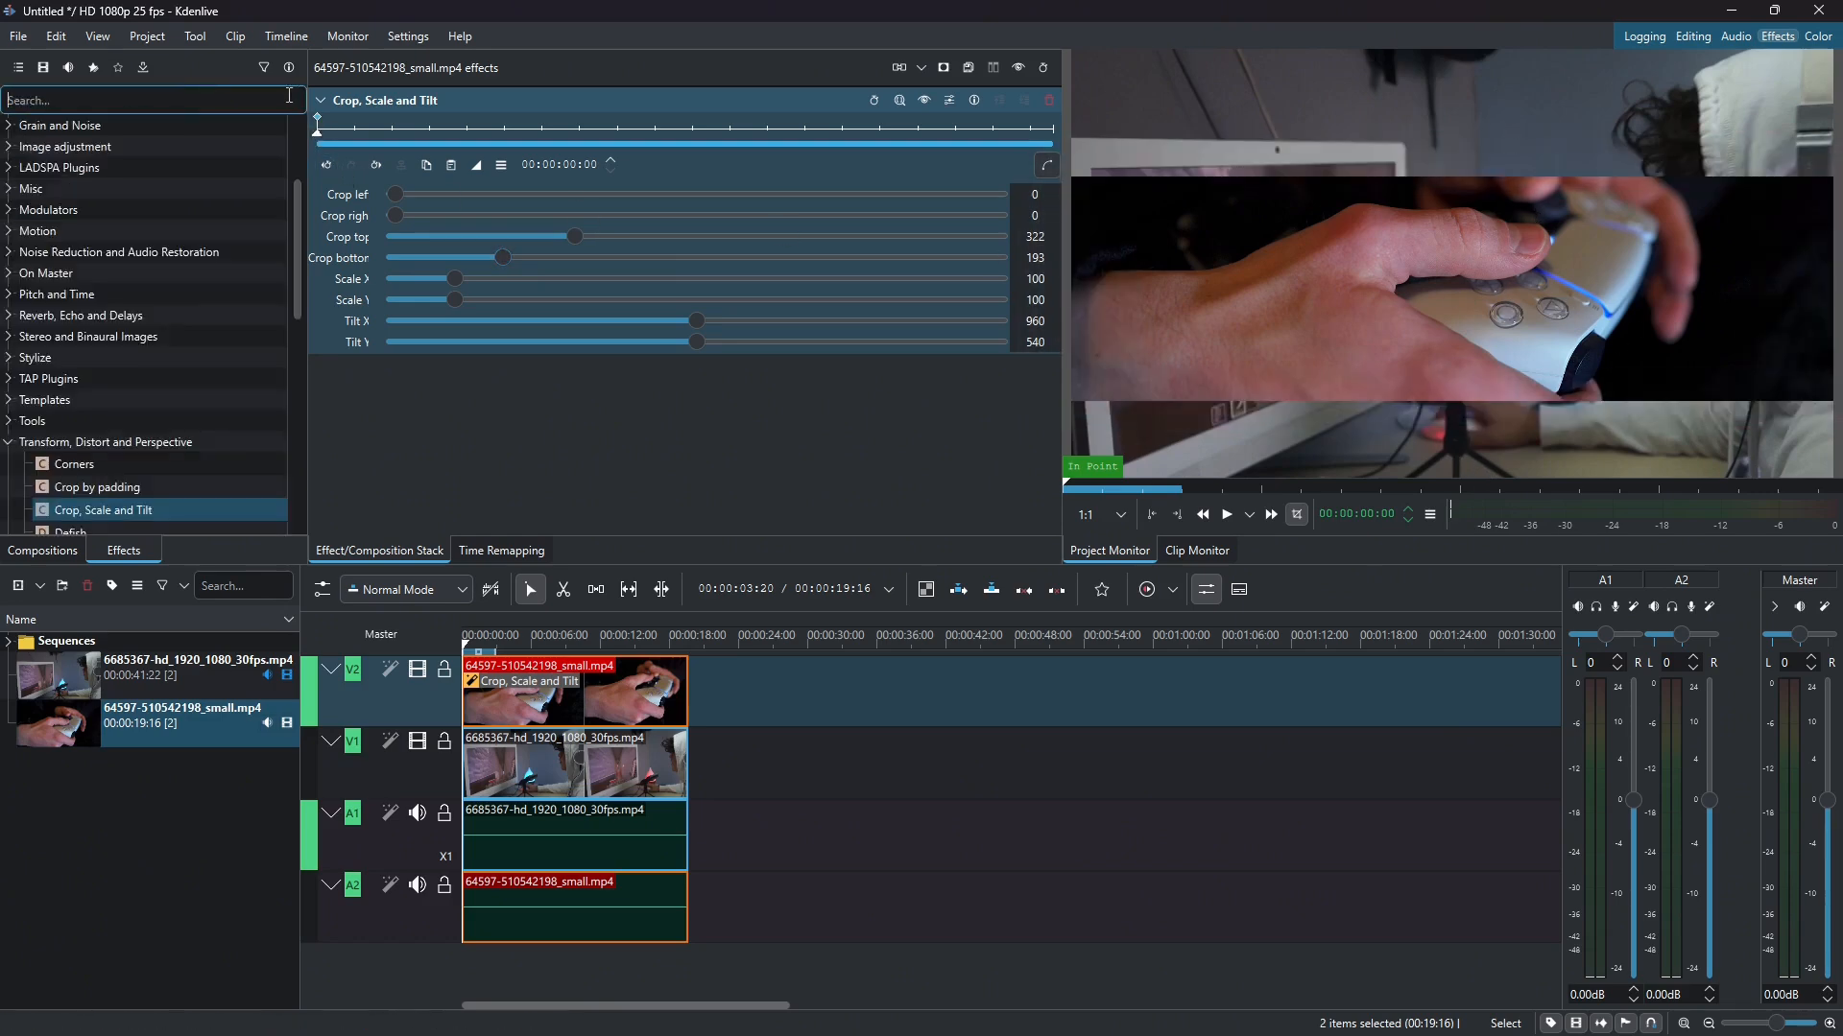
{"action": "type", "text": "tran"}
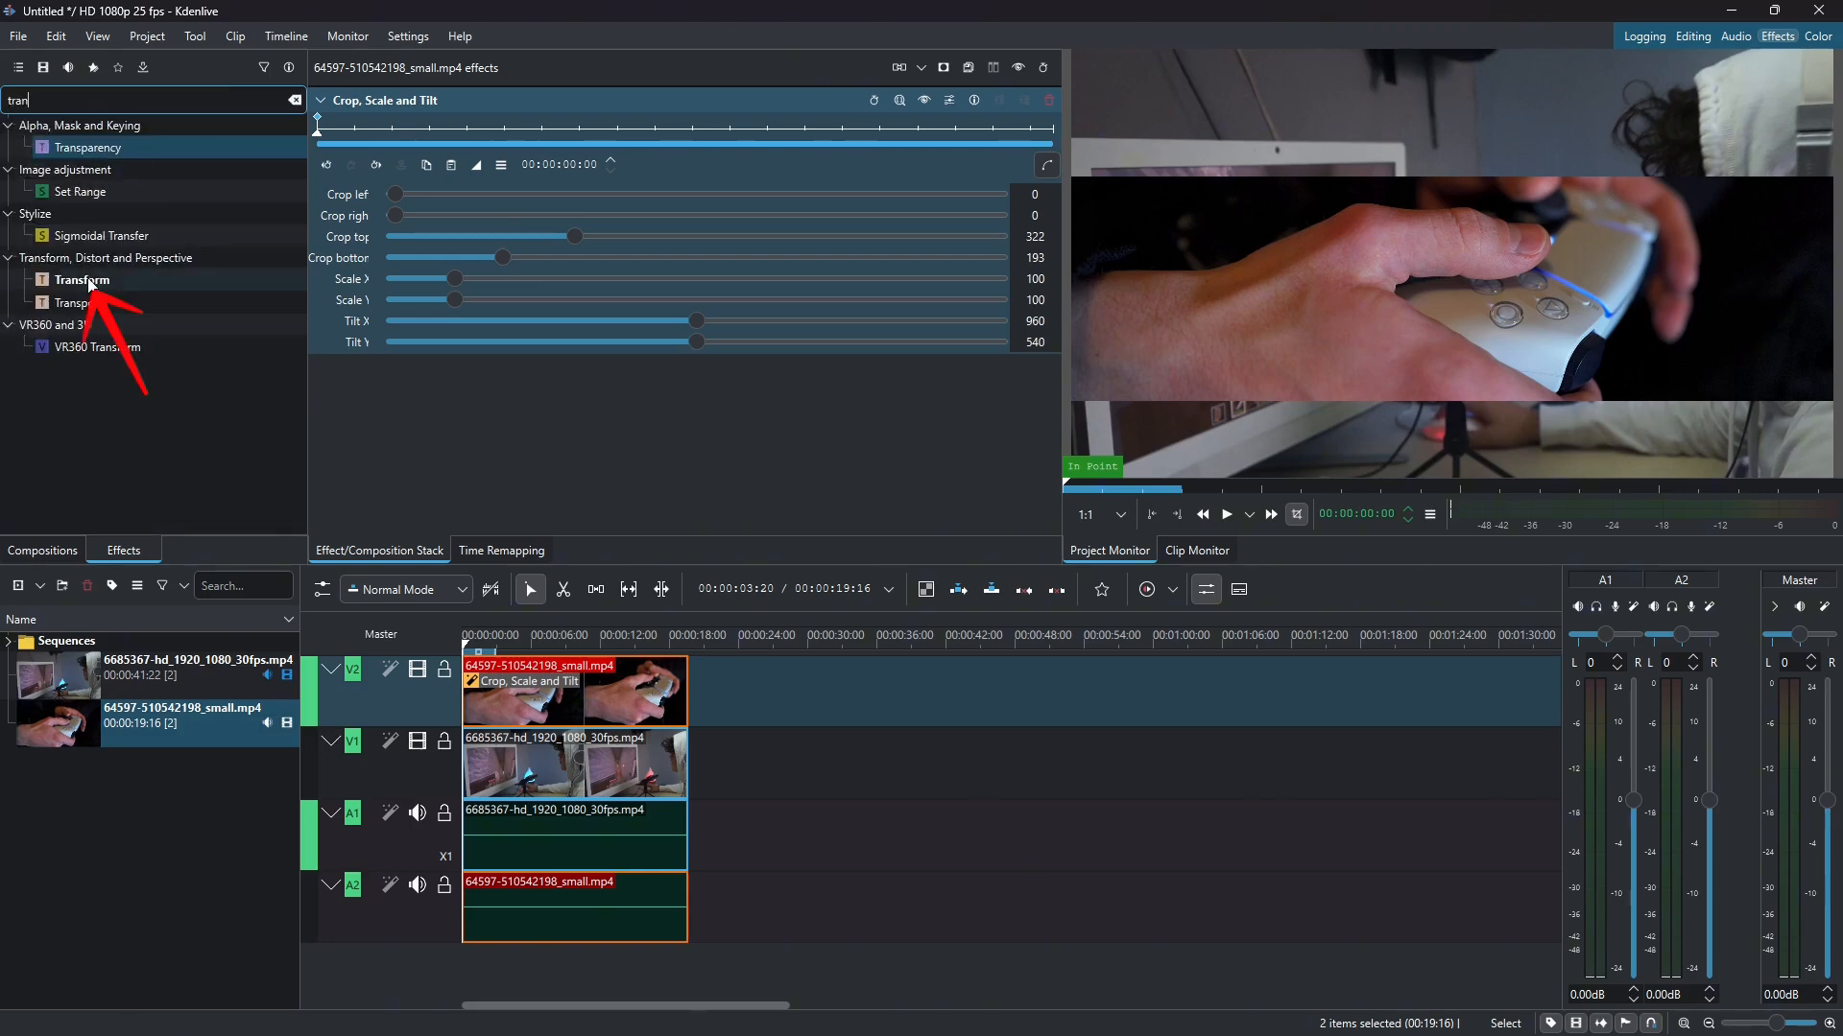
{"action": "left_click_drag", "start_coordinate": [90, 284], "coordinate": [568, 706]}
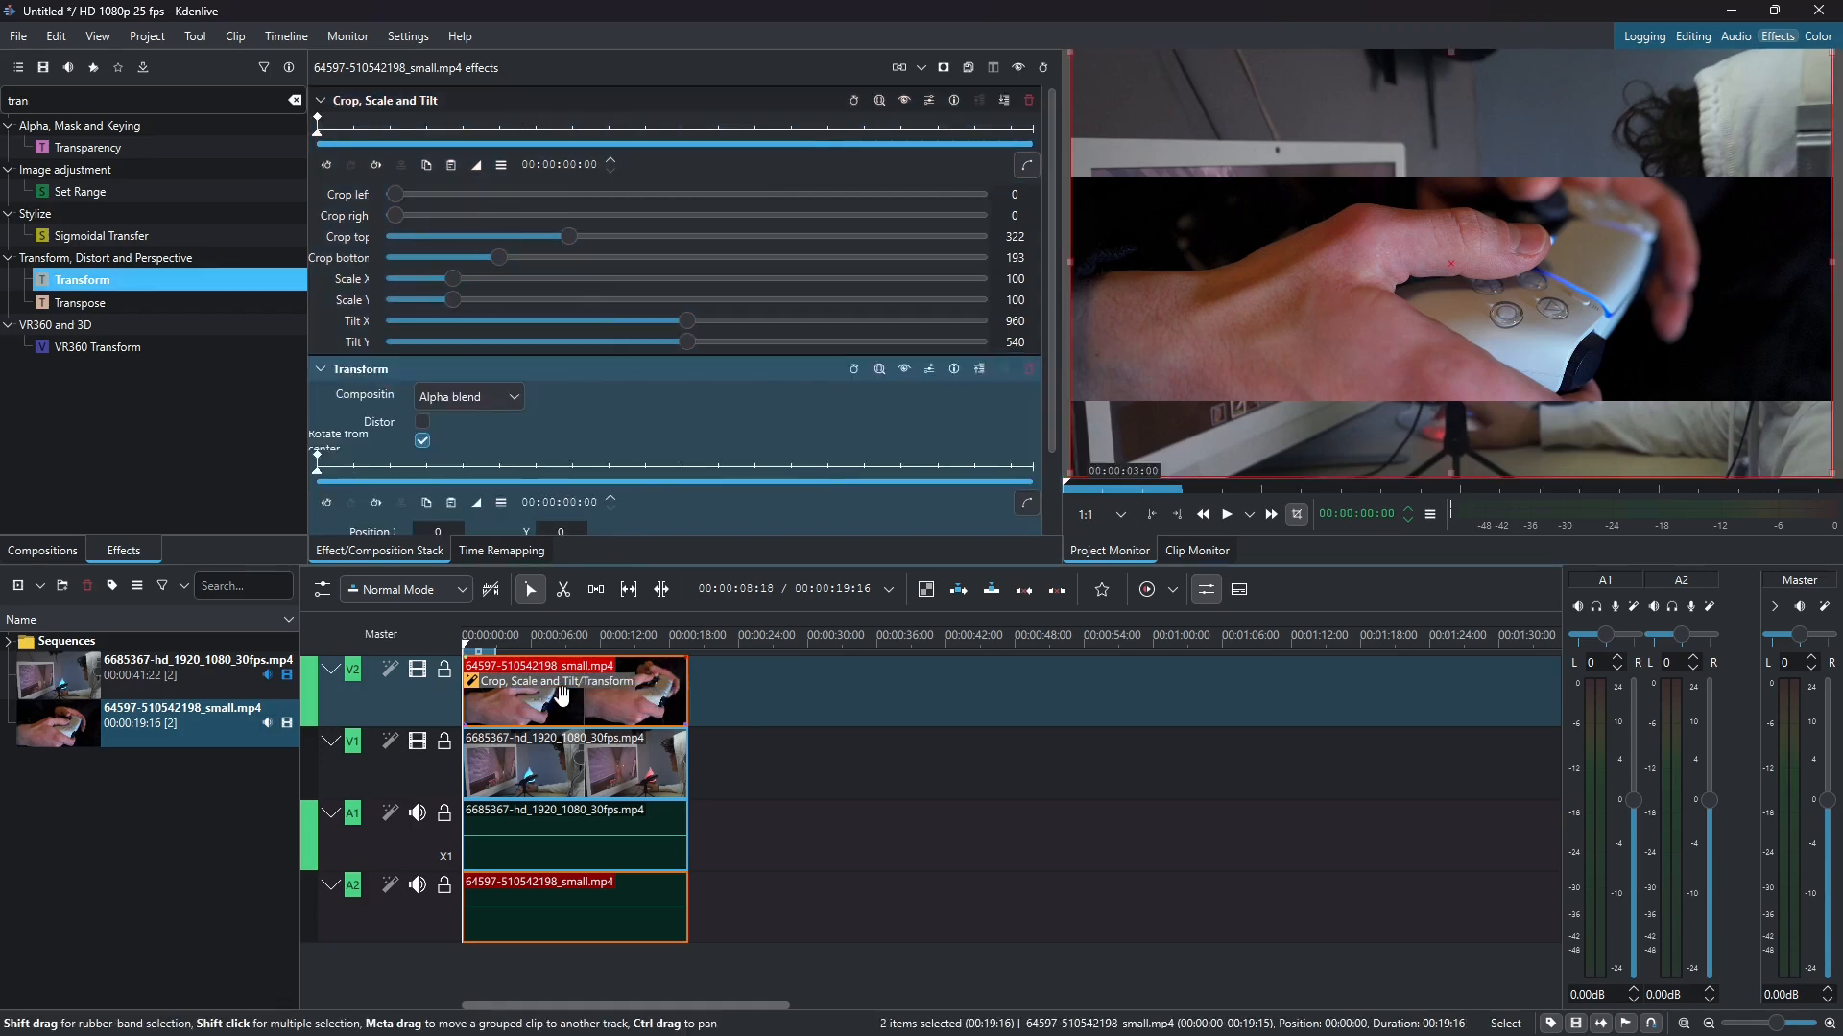
Shift the cropped V2 band down to the lower part of the frame by setting its Transform Y position to 196
{"action": "scroll", "coordinate": [1050, 226], "scroll_direction": "down", "scroll_amount": 2}
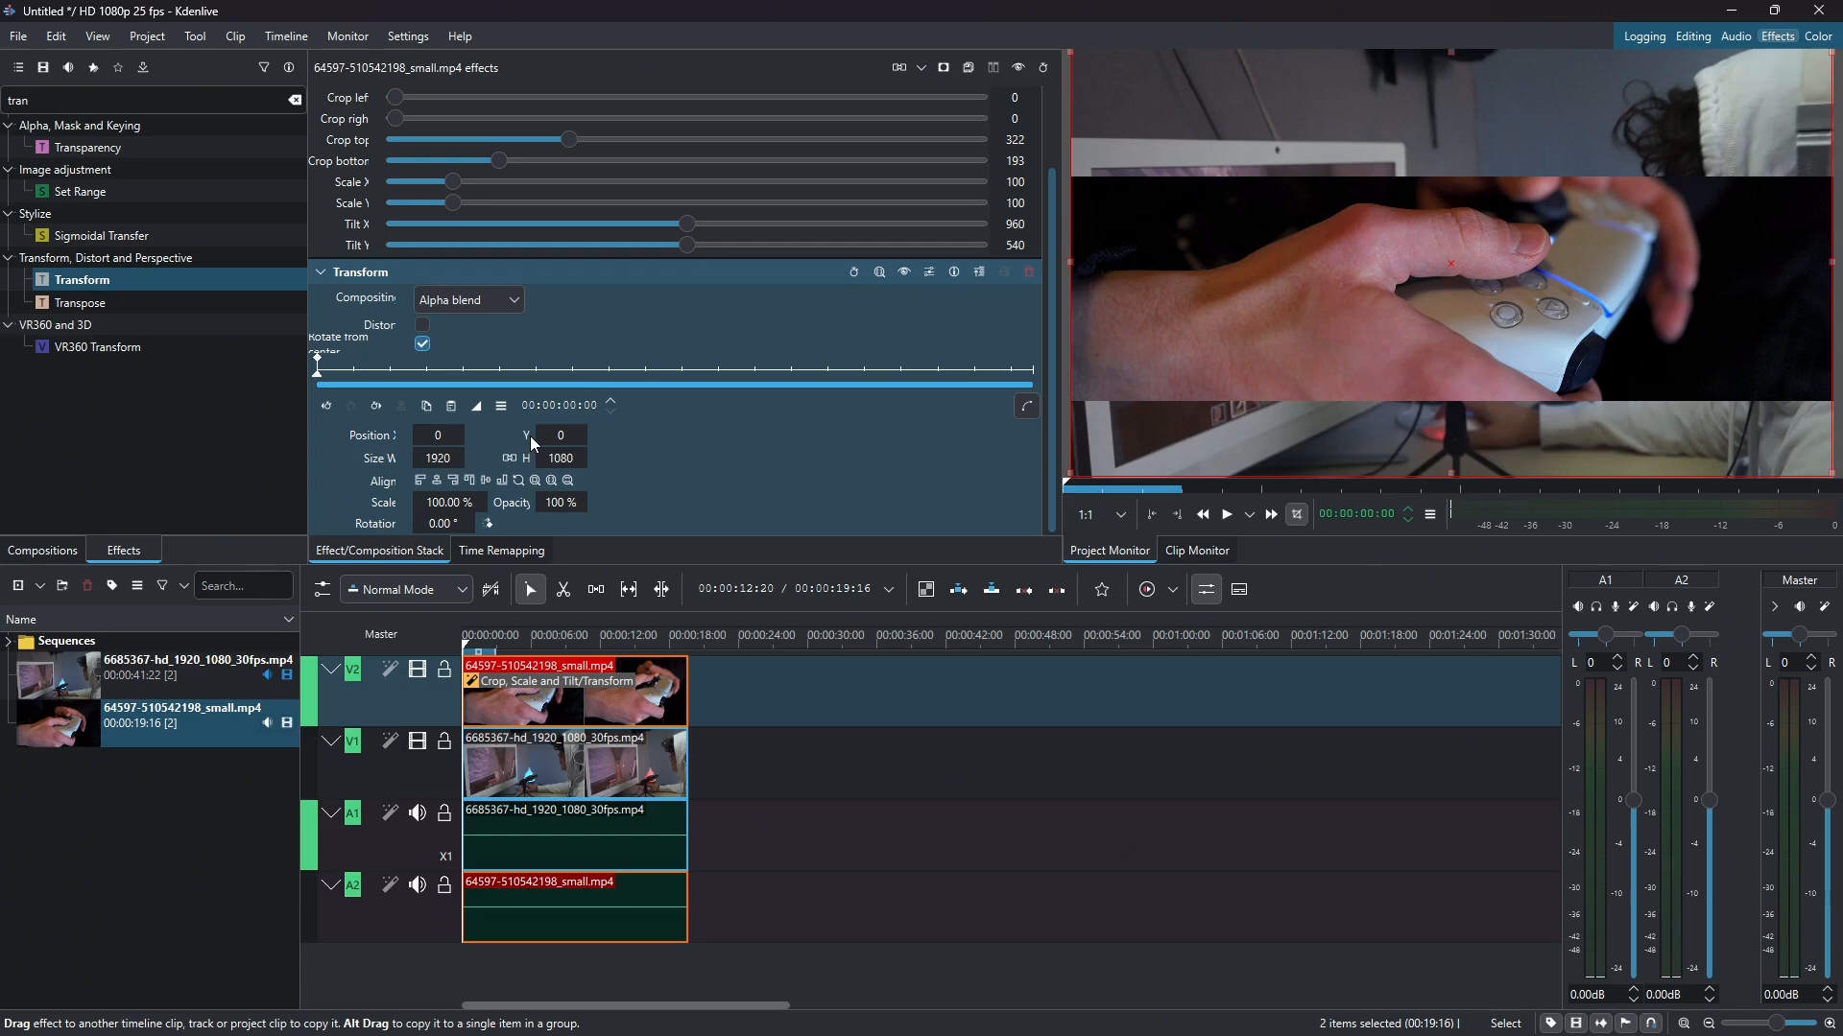
{"action": "left_click", "coordinate": [578, 435]}
{"action": "left_click_drag", "start_coordinate": [578, 434], "coordinate": [554, 438]}
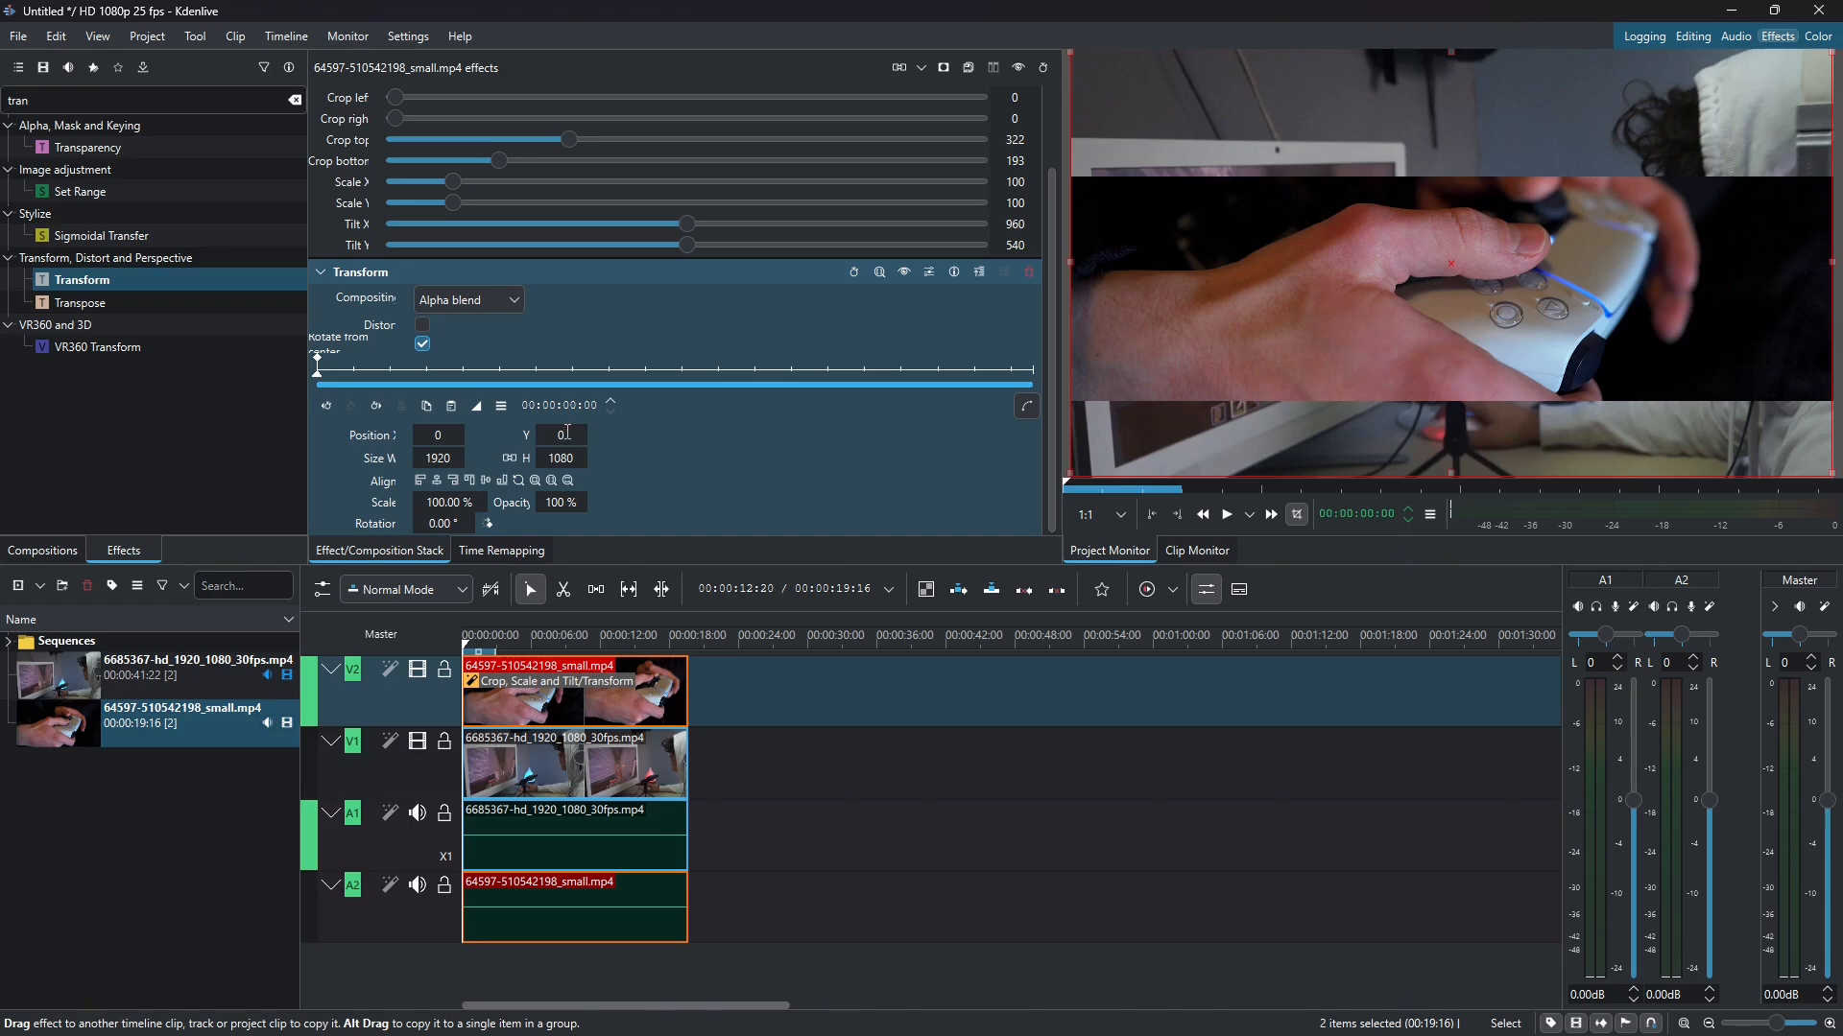
{"action": "type", "text": "32"}
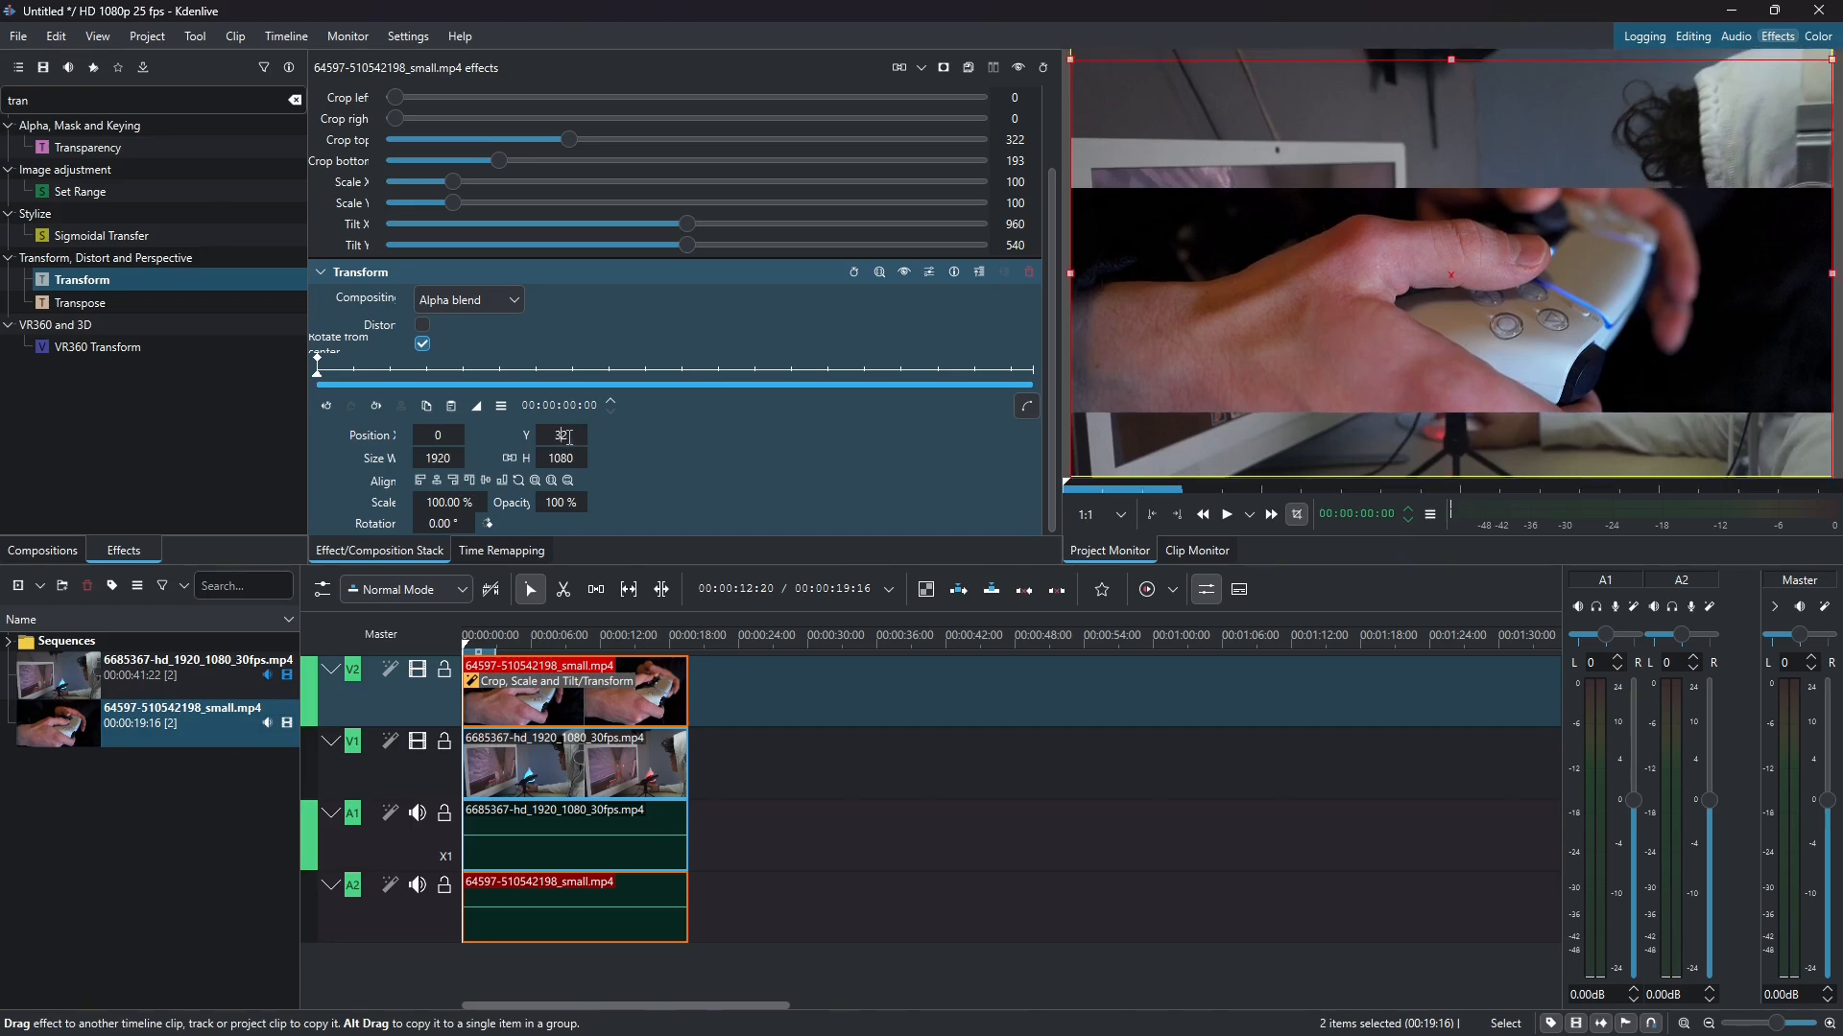
{"action": "scroll", "coordinate": [570, 438], "scroll_direction": "down", "scroll_amount": 10}
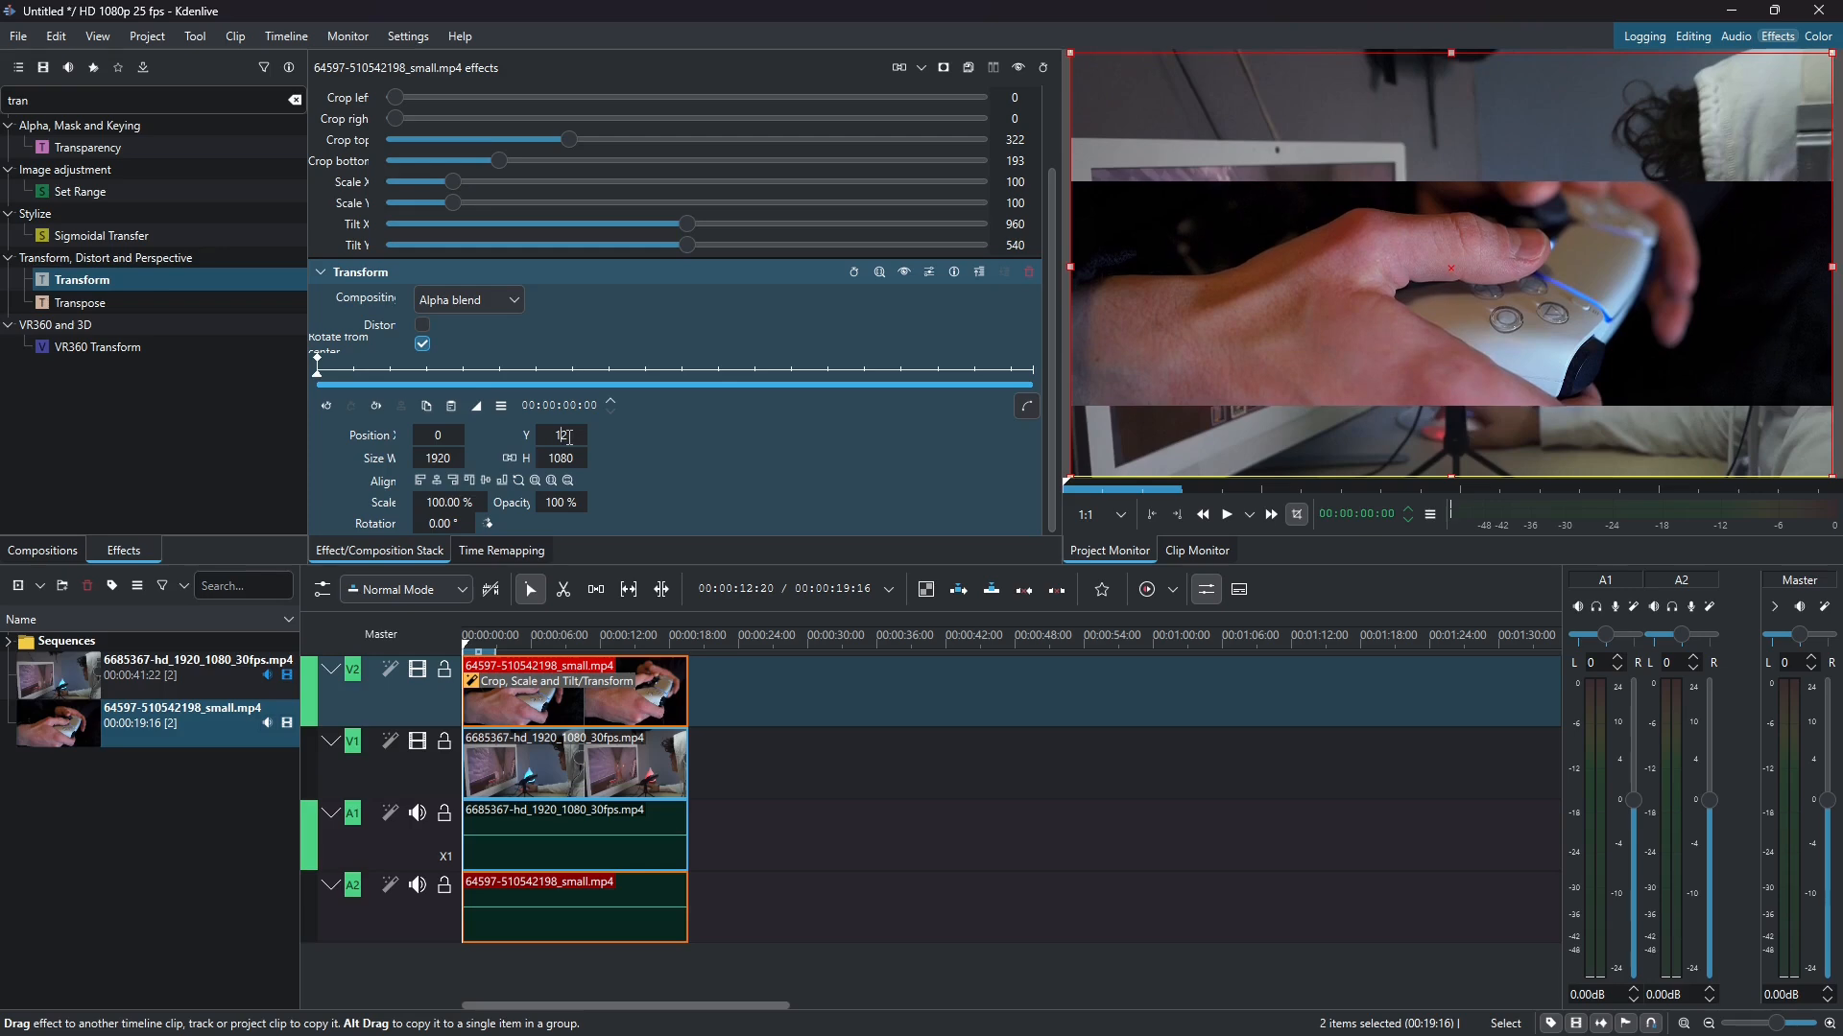
{"action": "scroll", "coordinate": [571, 438], "scroll_direction": "up", "scroll_amount": 20}
{"action": "scroll", "coordinate": [570, 438], "scroll_direction": "up", "scroll_amount": 20}
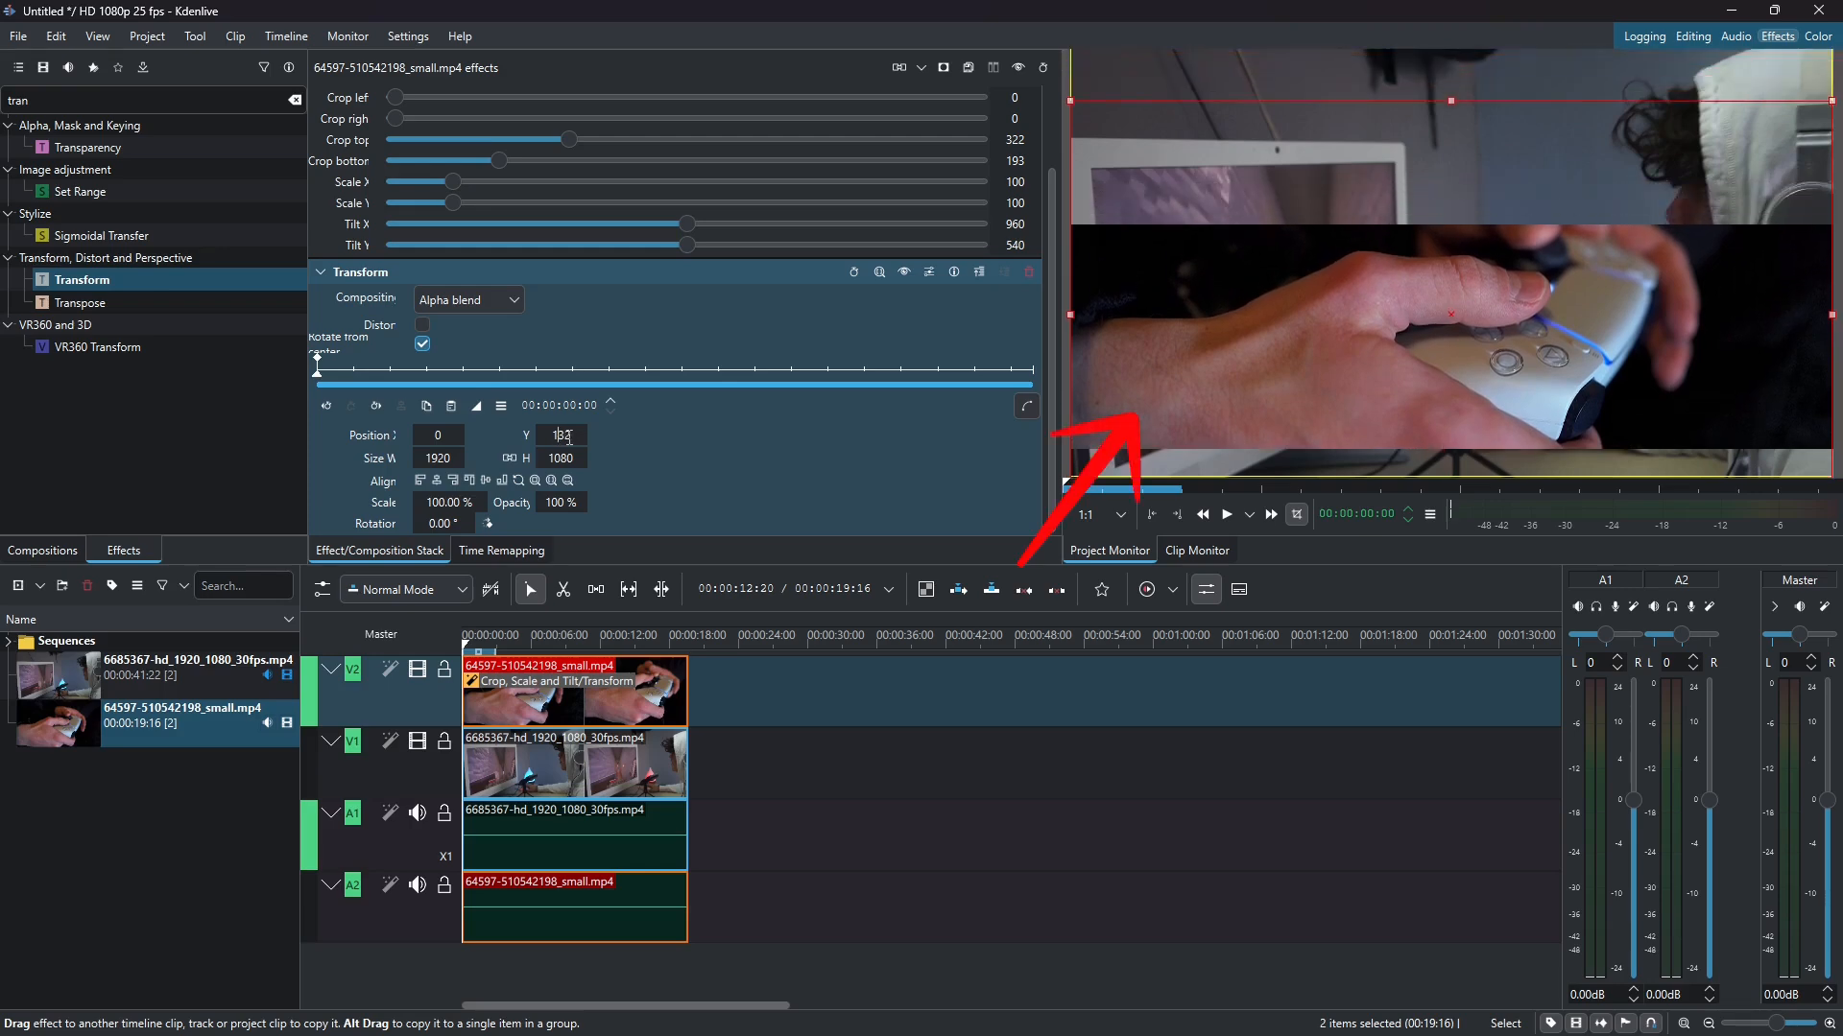
{"action": "scroll", "coordinate": [570, 437], "scroll_direction": "up", "scroll_amount": 2}
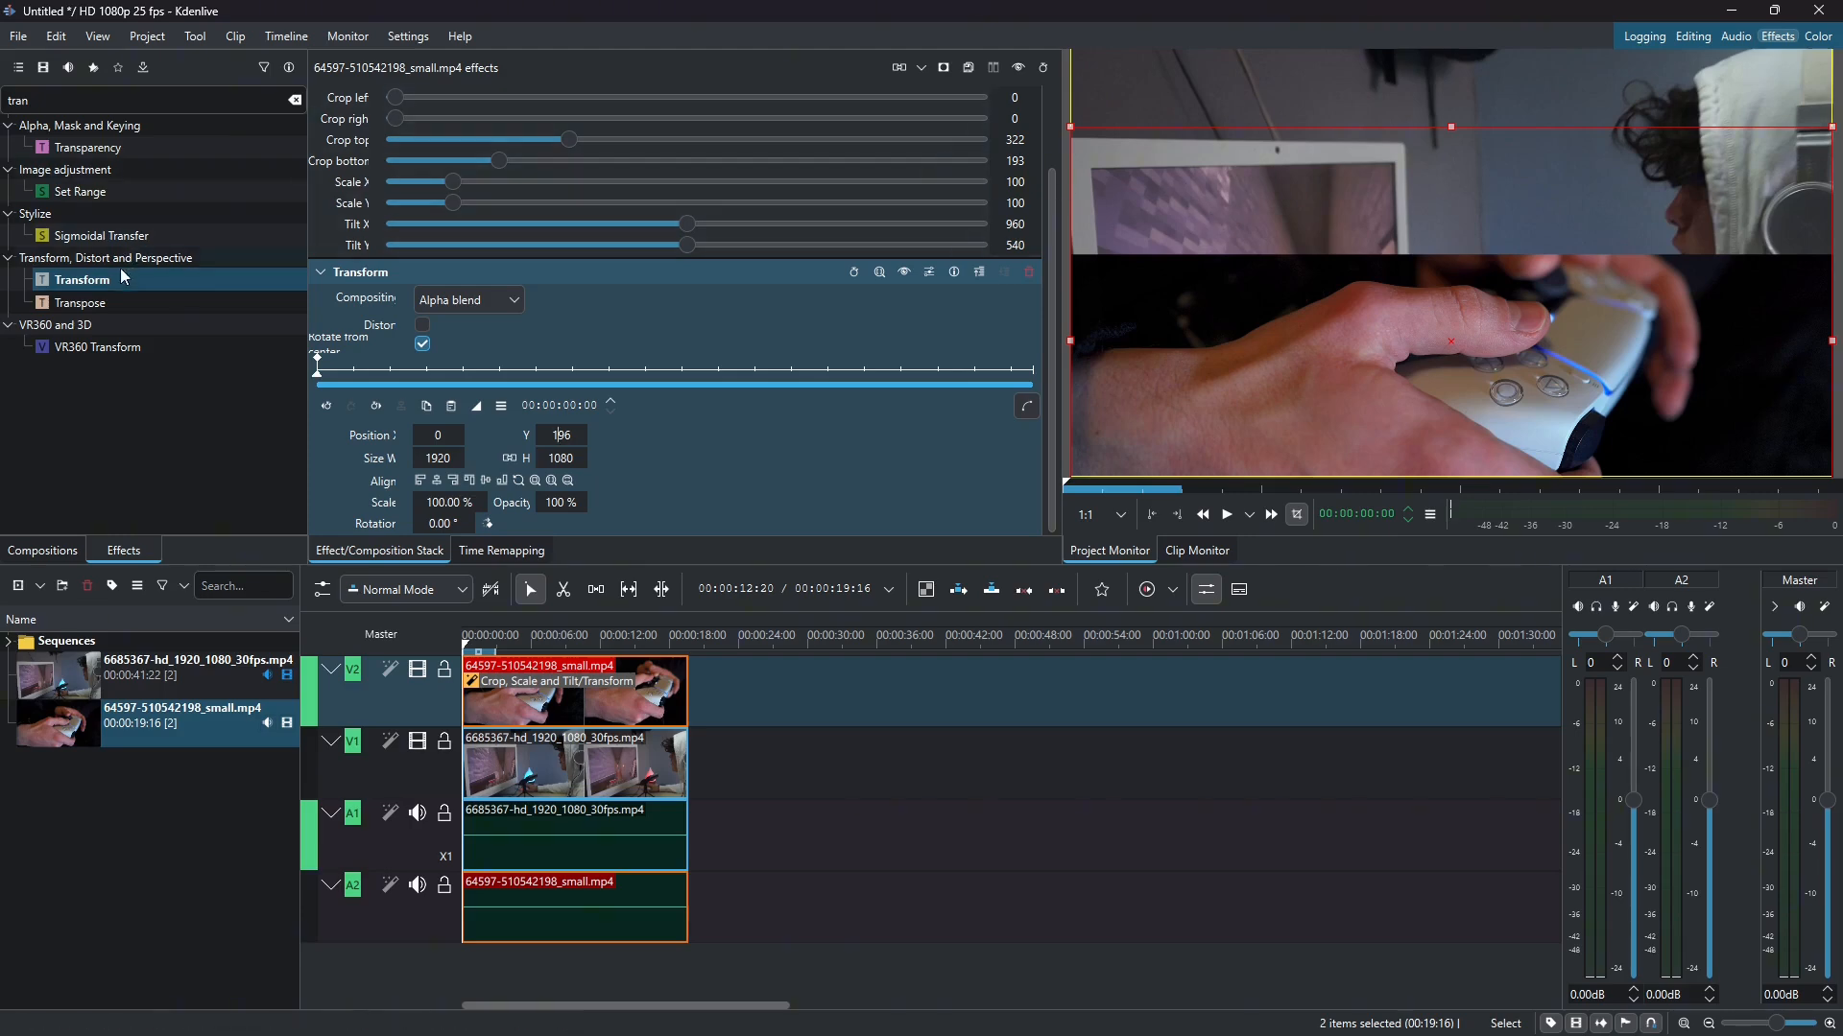
Apply the Transform effect to the V1 clip and move its picture up to a Y position of about -332
{"action": "left_click_drag", "start_coordinate": [93, 285], "coordinate": [541, 764]}
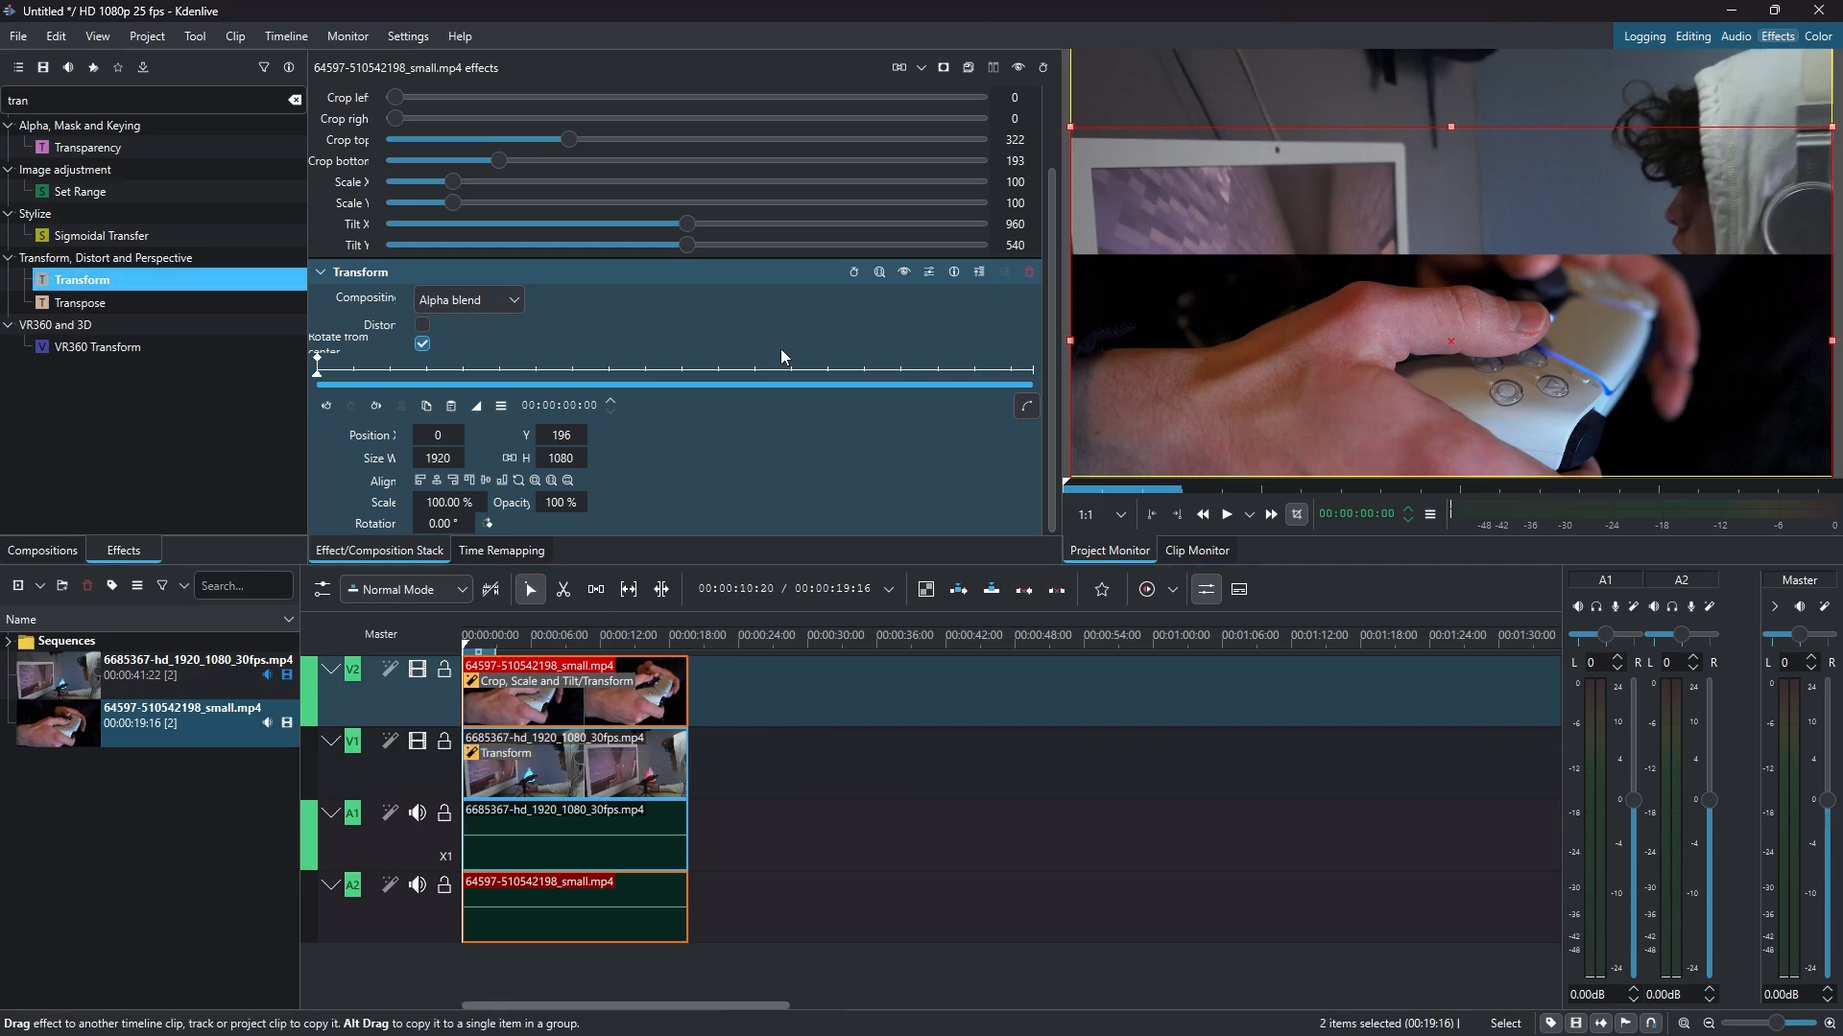
{"action": "left_click", "coordinate": [602, 771]}
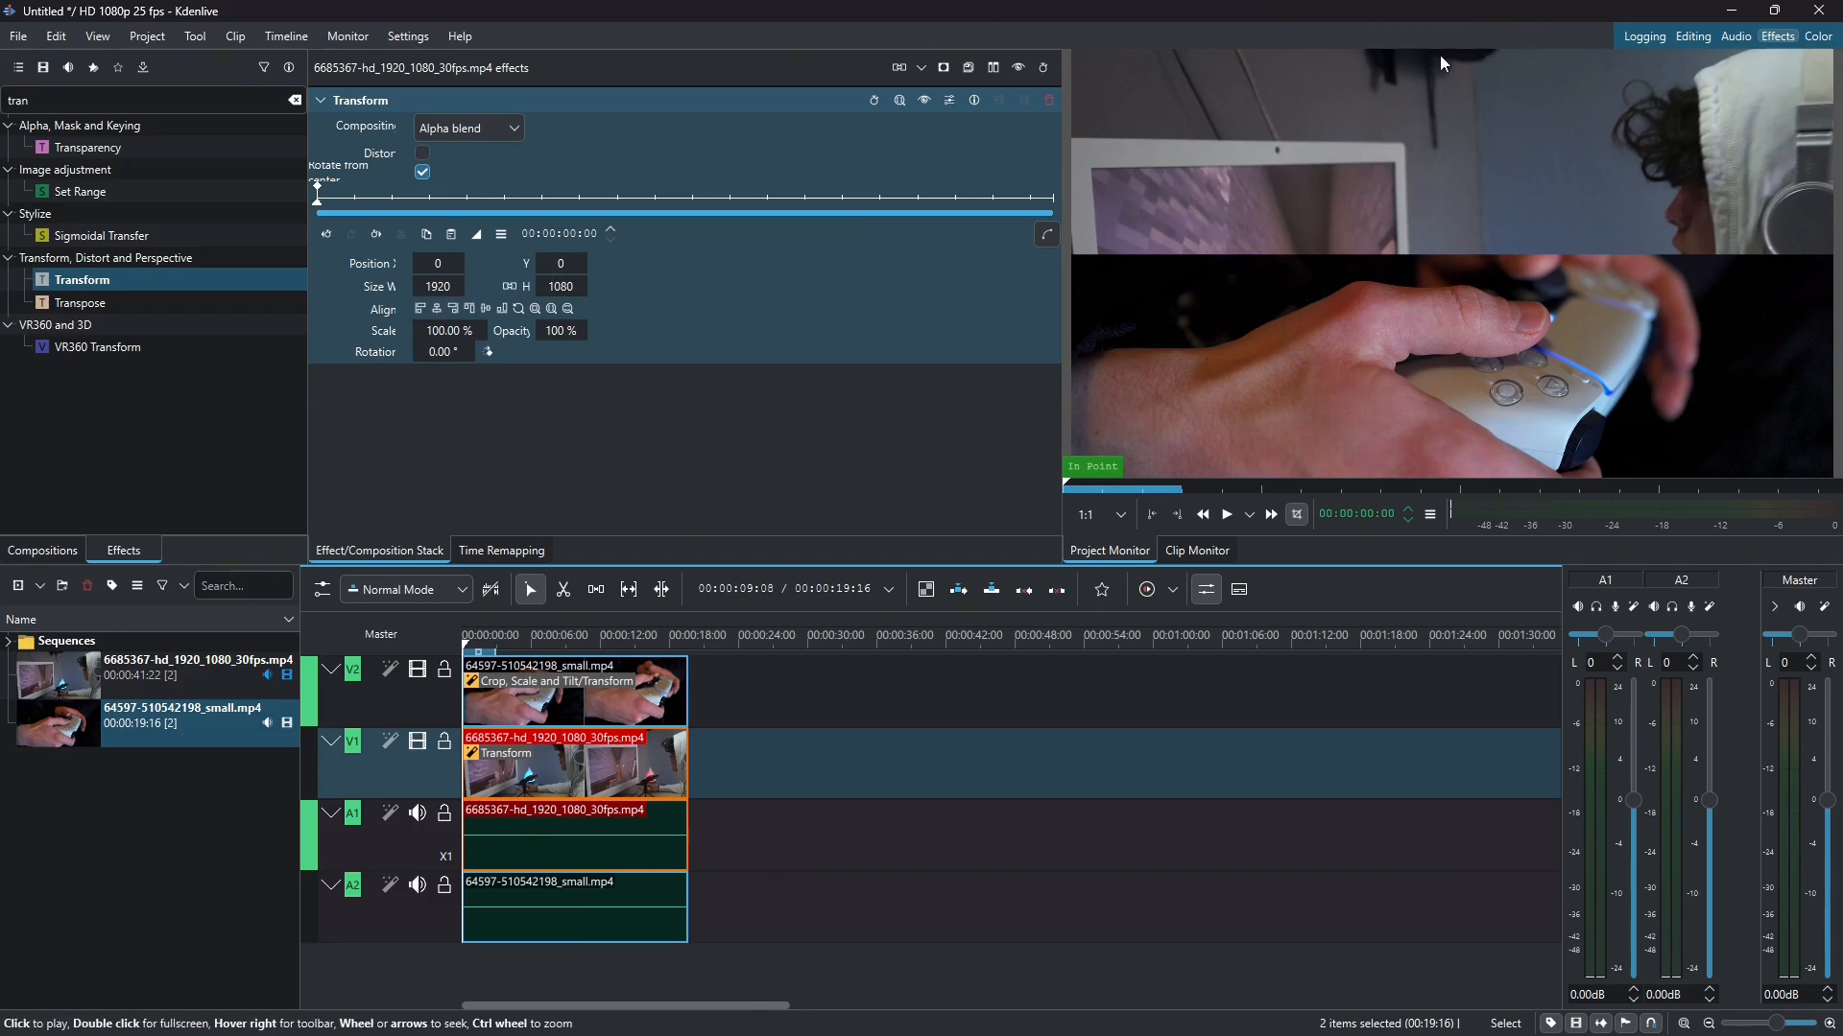
{"action": "scroll", "coordinate": [570, 265], "scroll_direction": "up", "scroll_amount": 4}
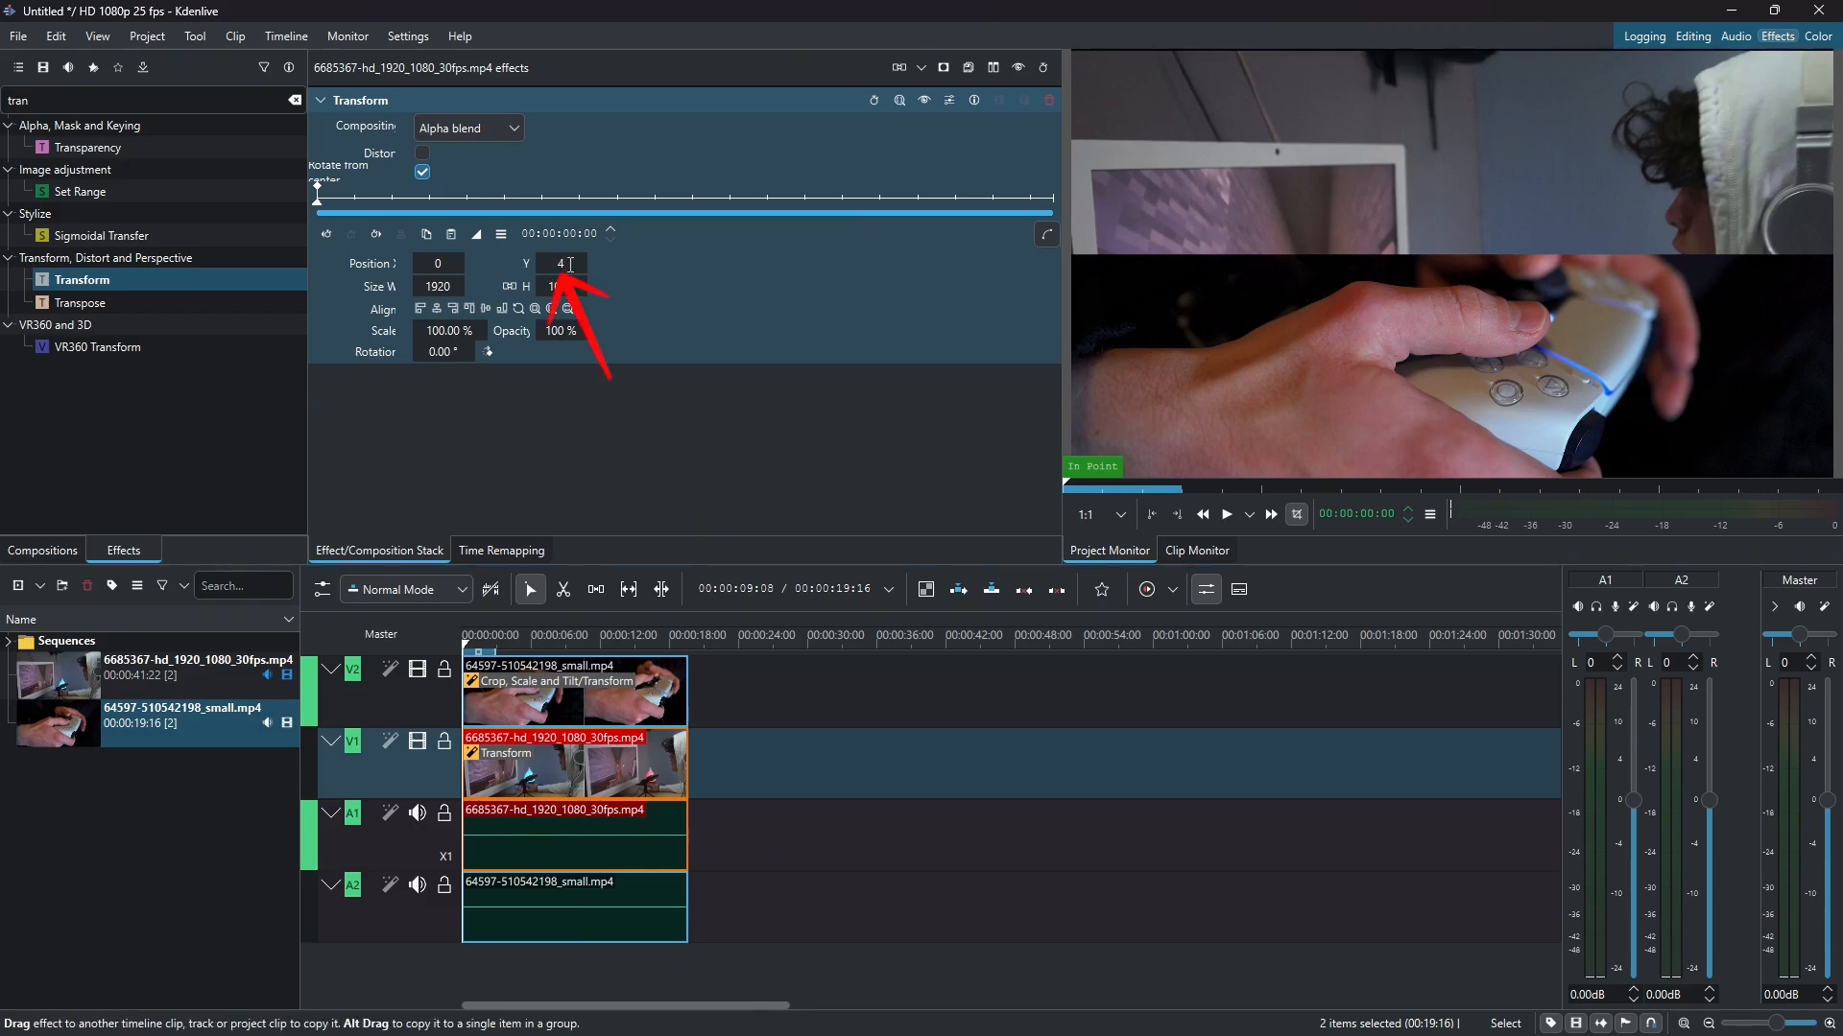
{"action": "scroll", "coordinate": [570, 265], "scroll_direction": "up", "scroll_amount": 8}
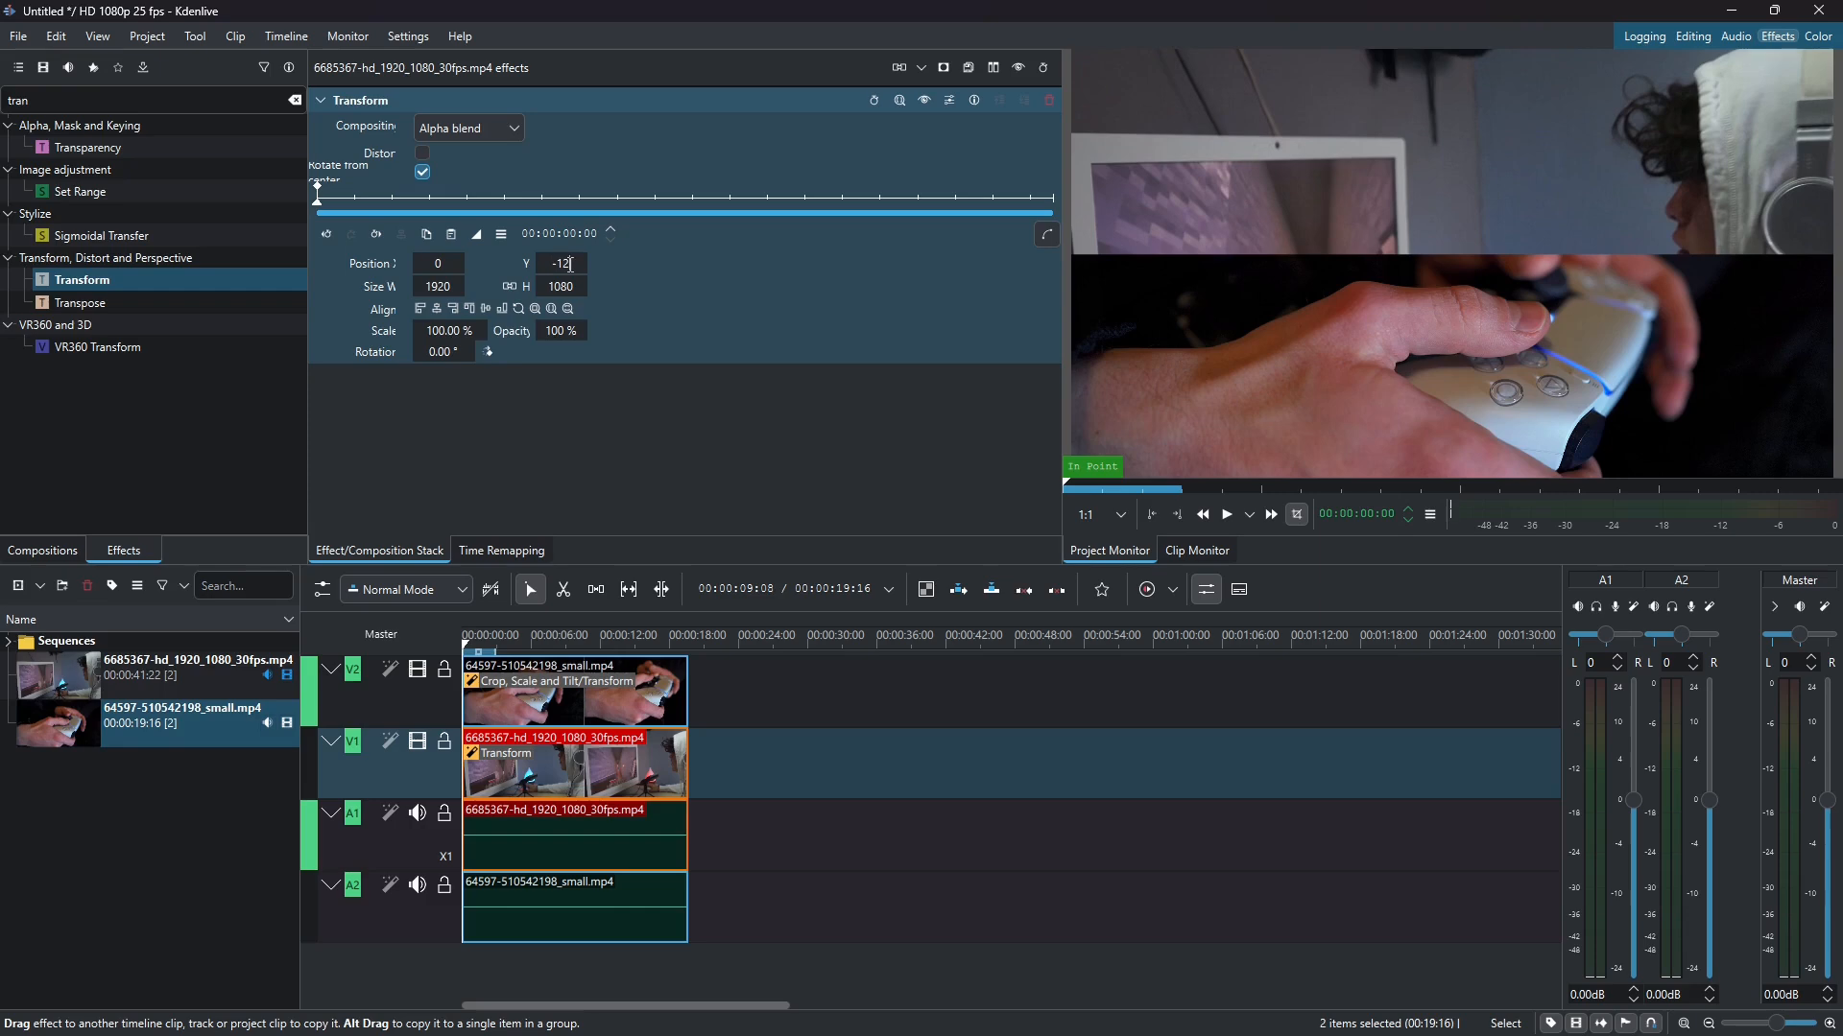
{"action": "scroll", "coordinate": [568, 265], "scroll_direction": "down", "scroll_amount": 20}
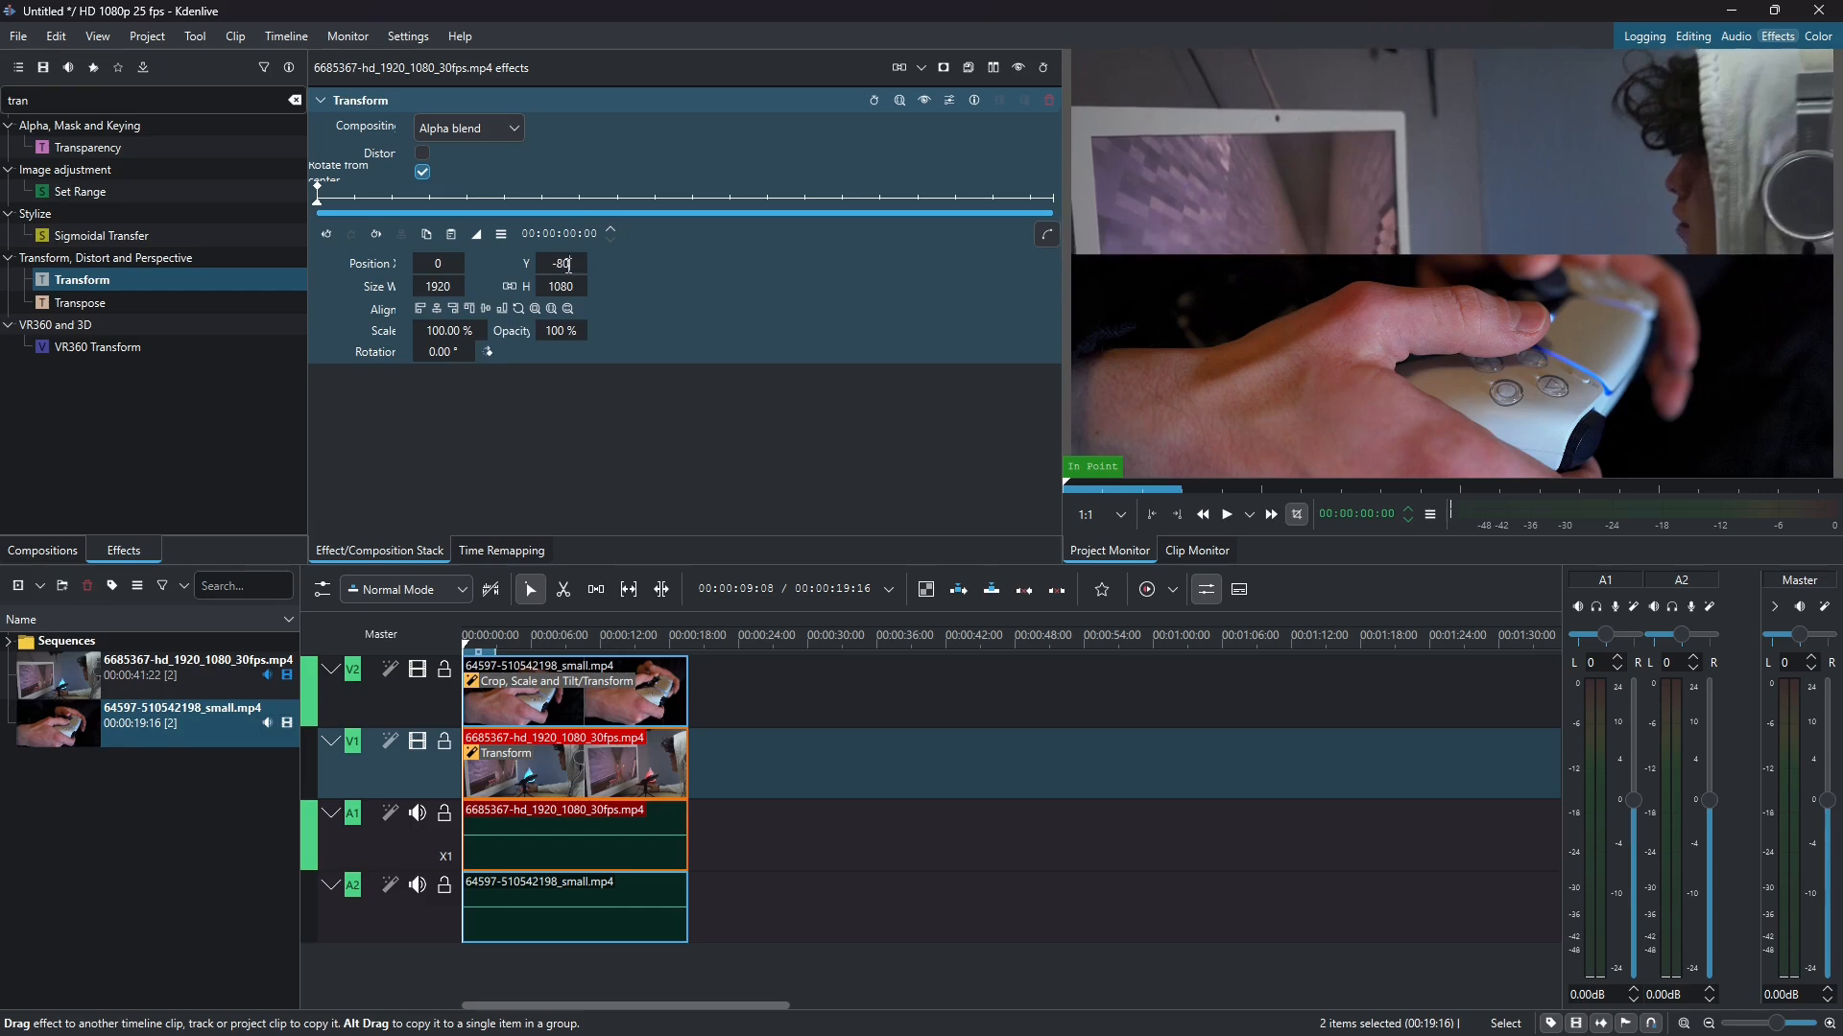
{"action": "scroll", "coordinate": [568, 266], "scroll_direction": "down", "scroll_amount": 20}
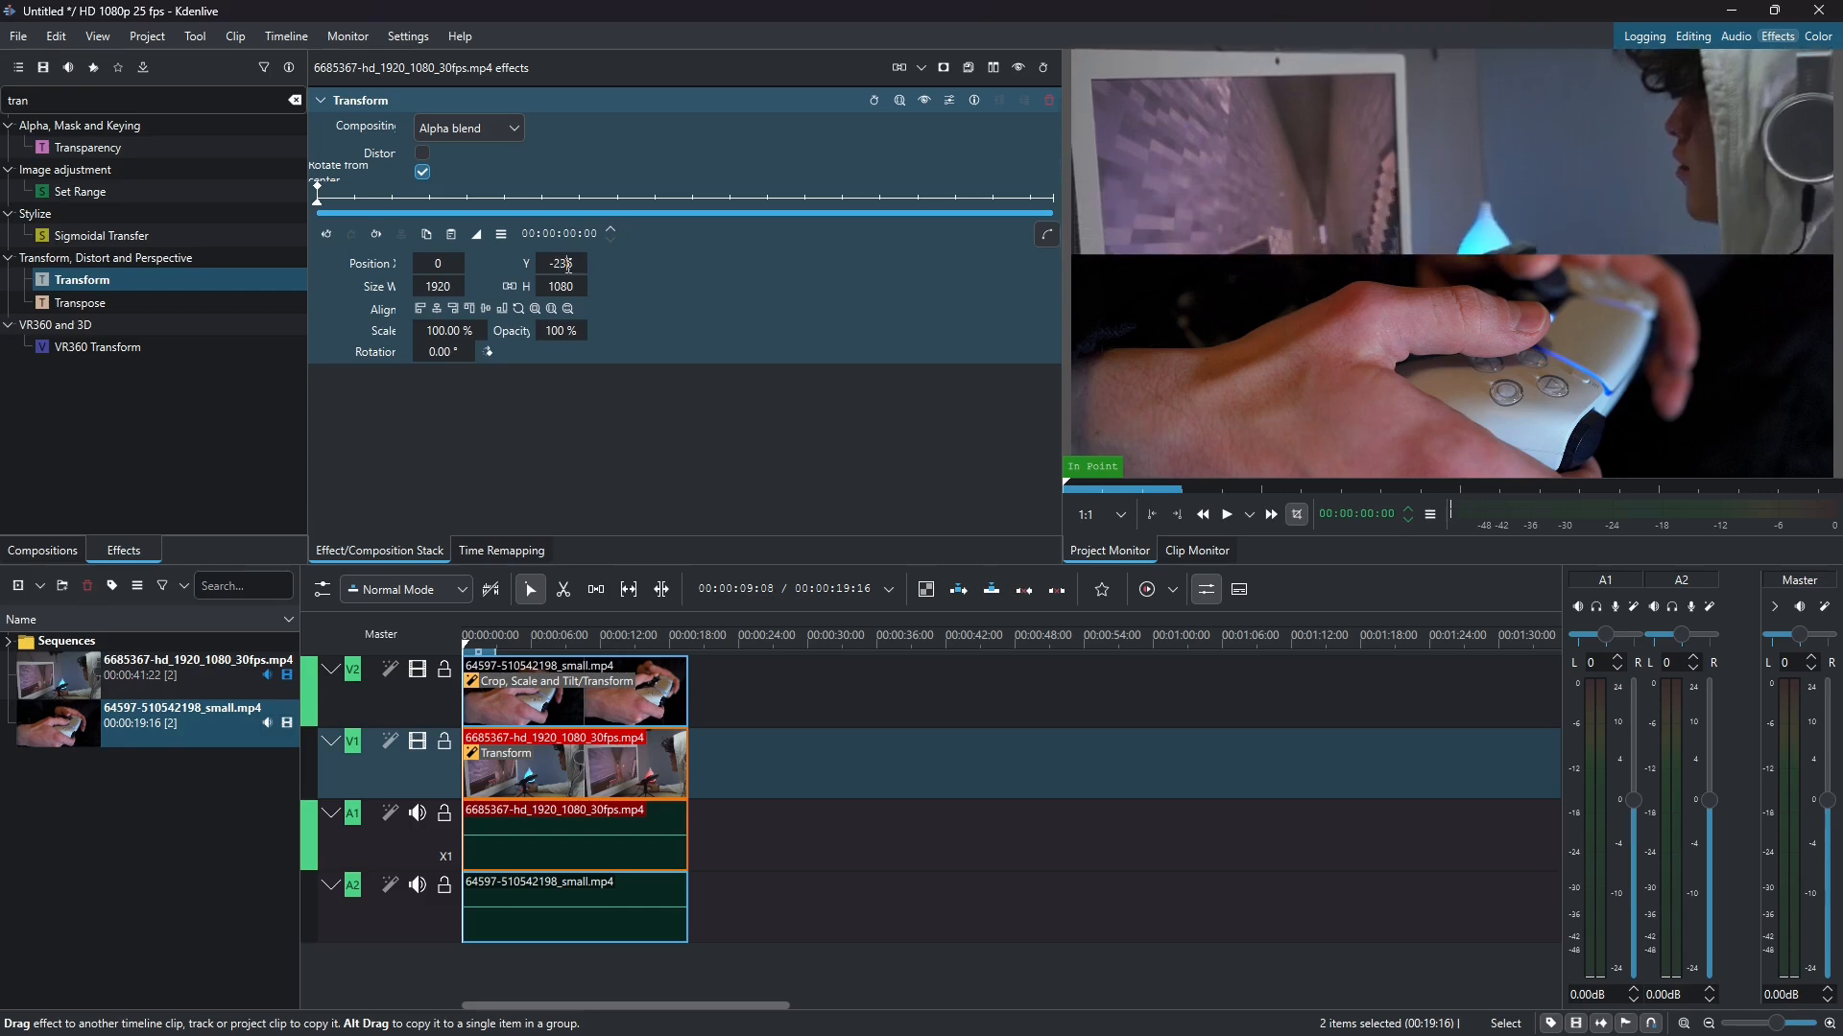
{"action": "scroll", "coordinate": [568, 266], "scroll_direction": "down", "scroll_amount": 20}
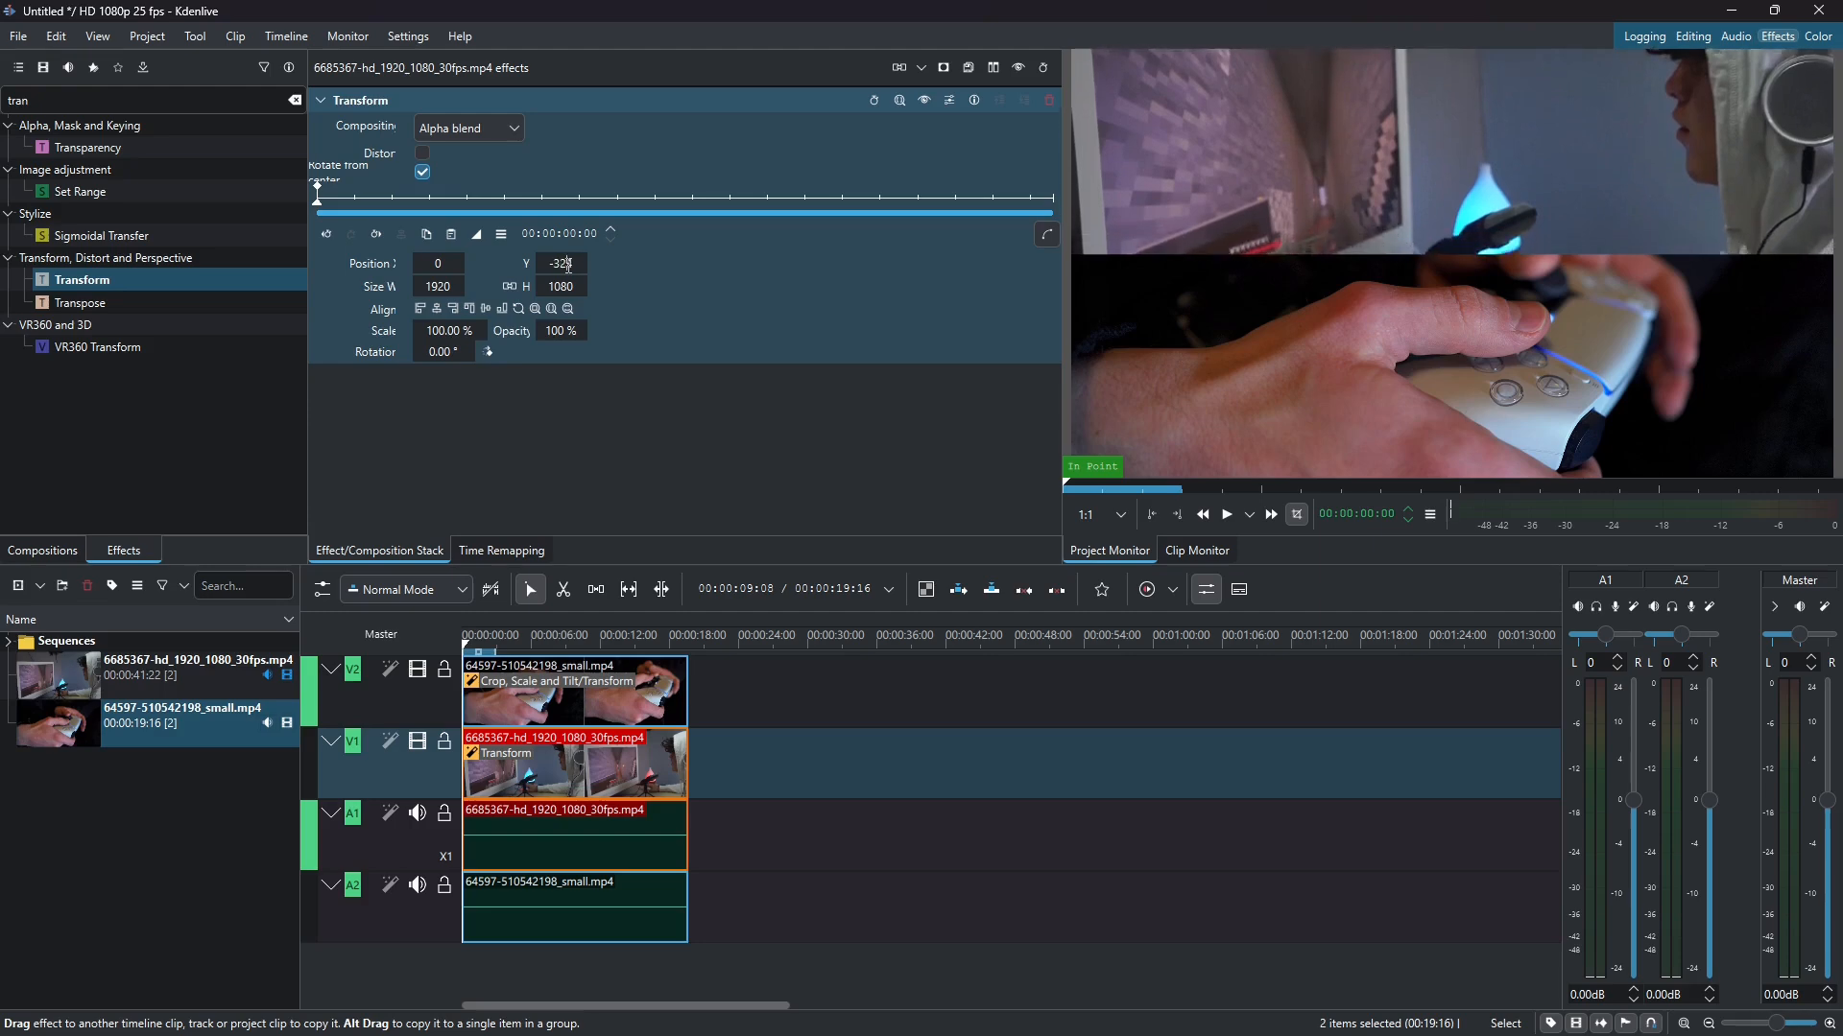
{"action": "scroll", "coordinate": [568, 265], "scroll_direction": "down", "scroll_amount": 20}
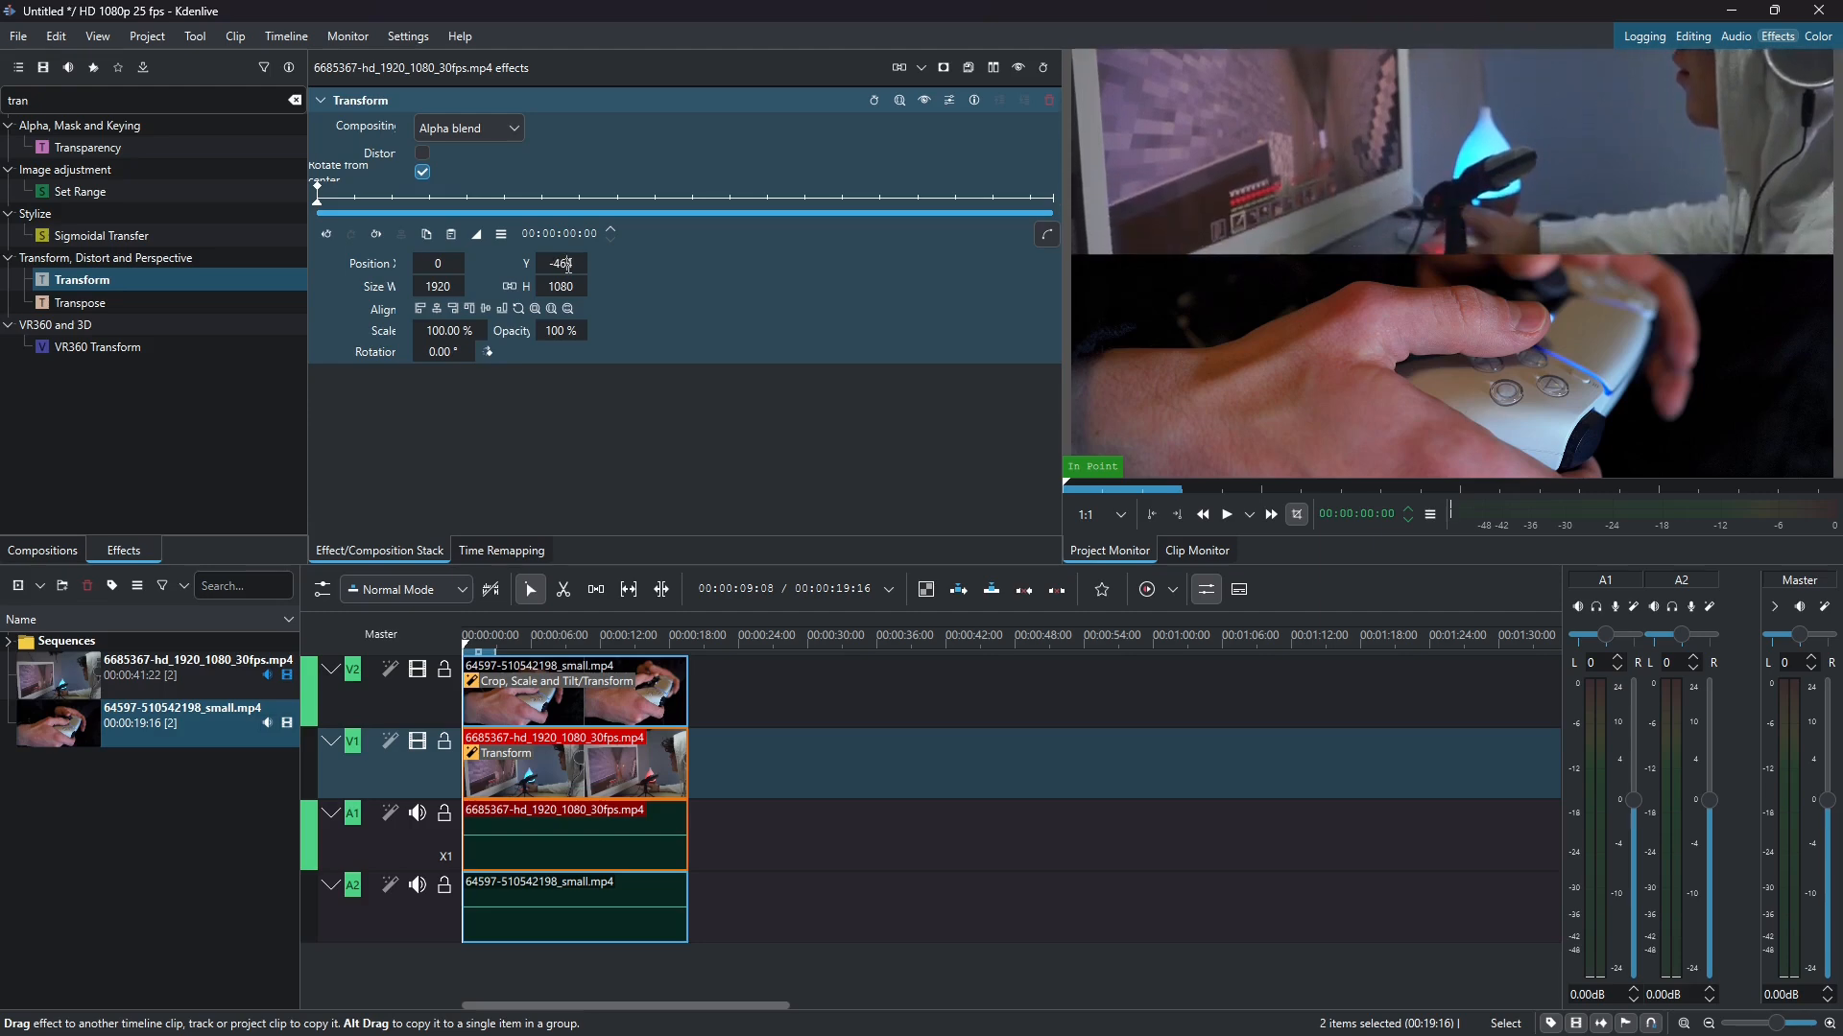
{"action": "scroll", "coordinate": [568, 266], "scroll_direction": "up", "scroll_amount": 20}
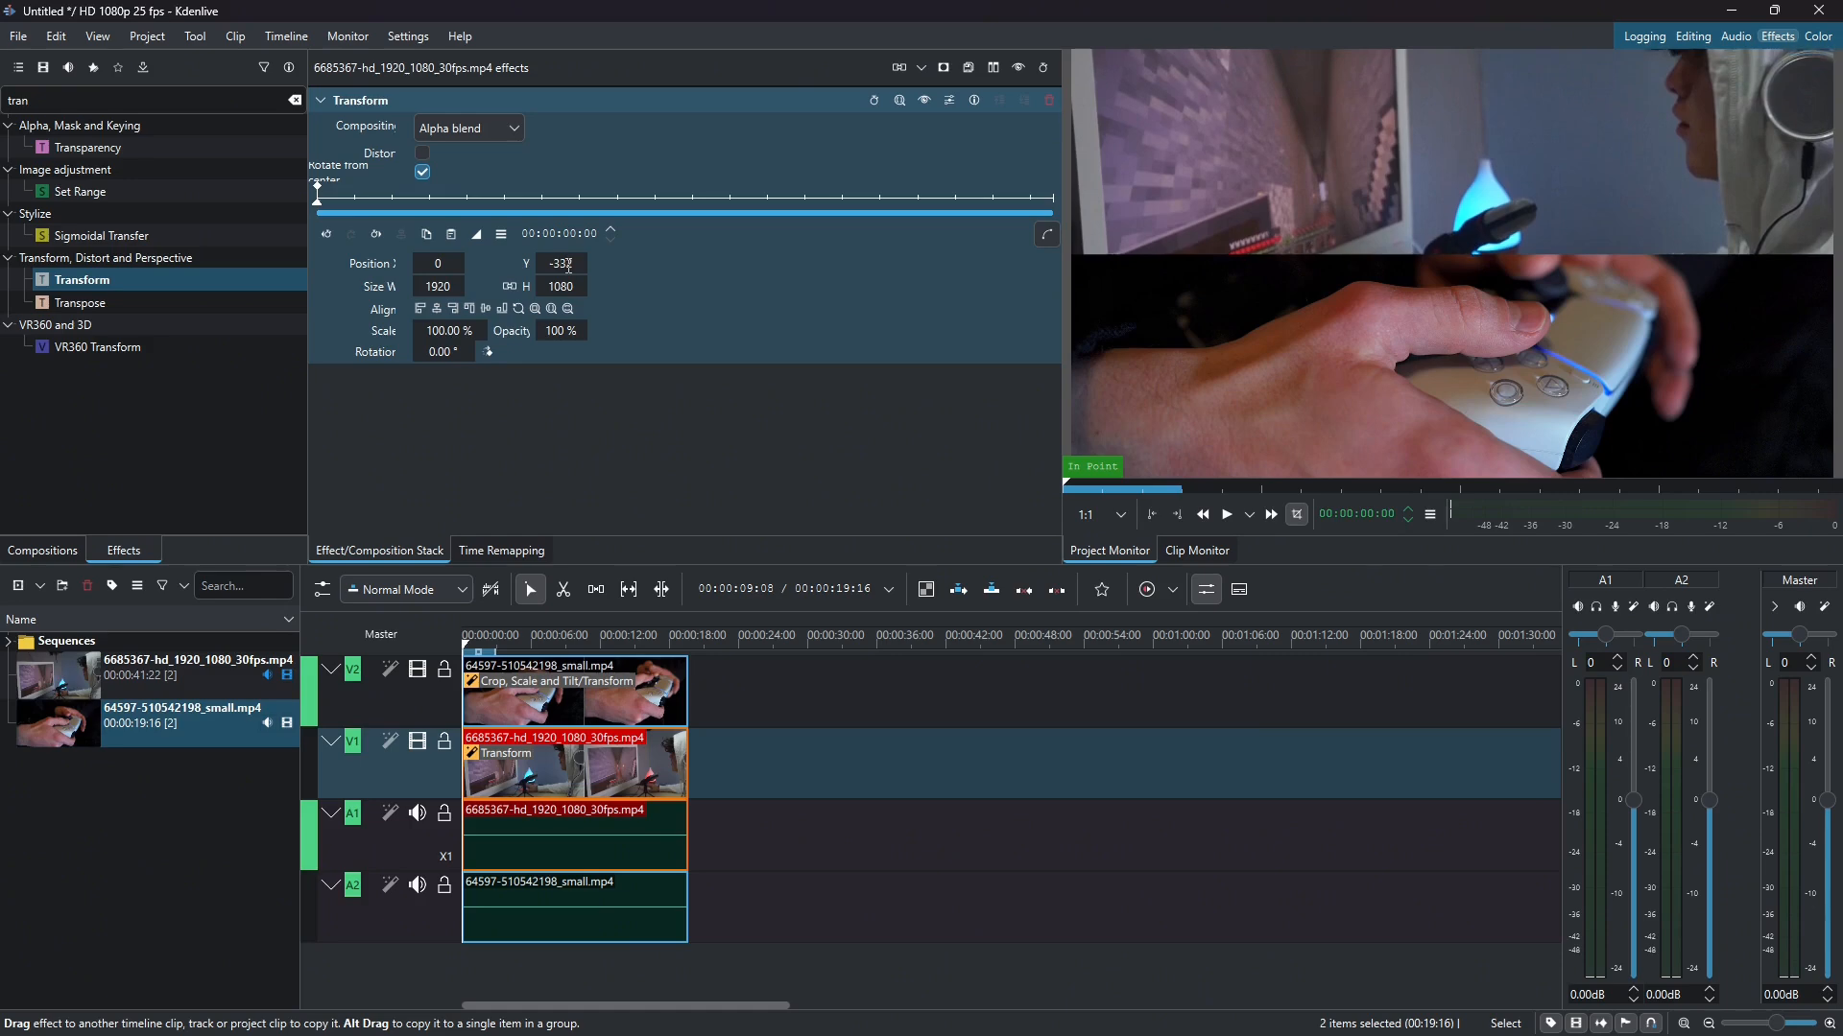
Deselect the clips, return the playhead to the start and play the timeline to check the horizontally banded split screen
{"action": "left_click", "coordinate": [783, 782]}
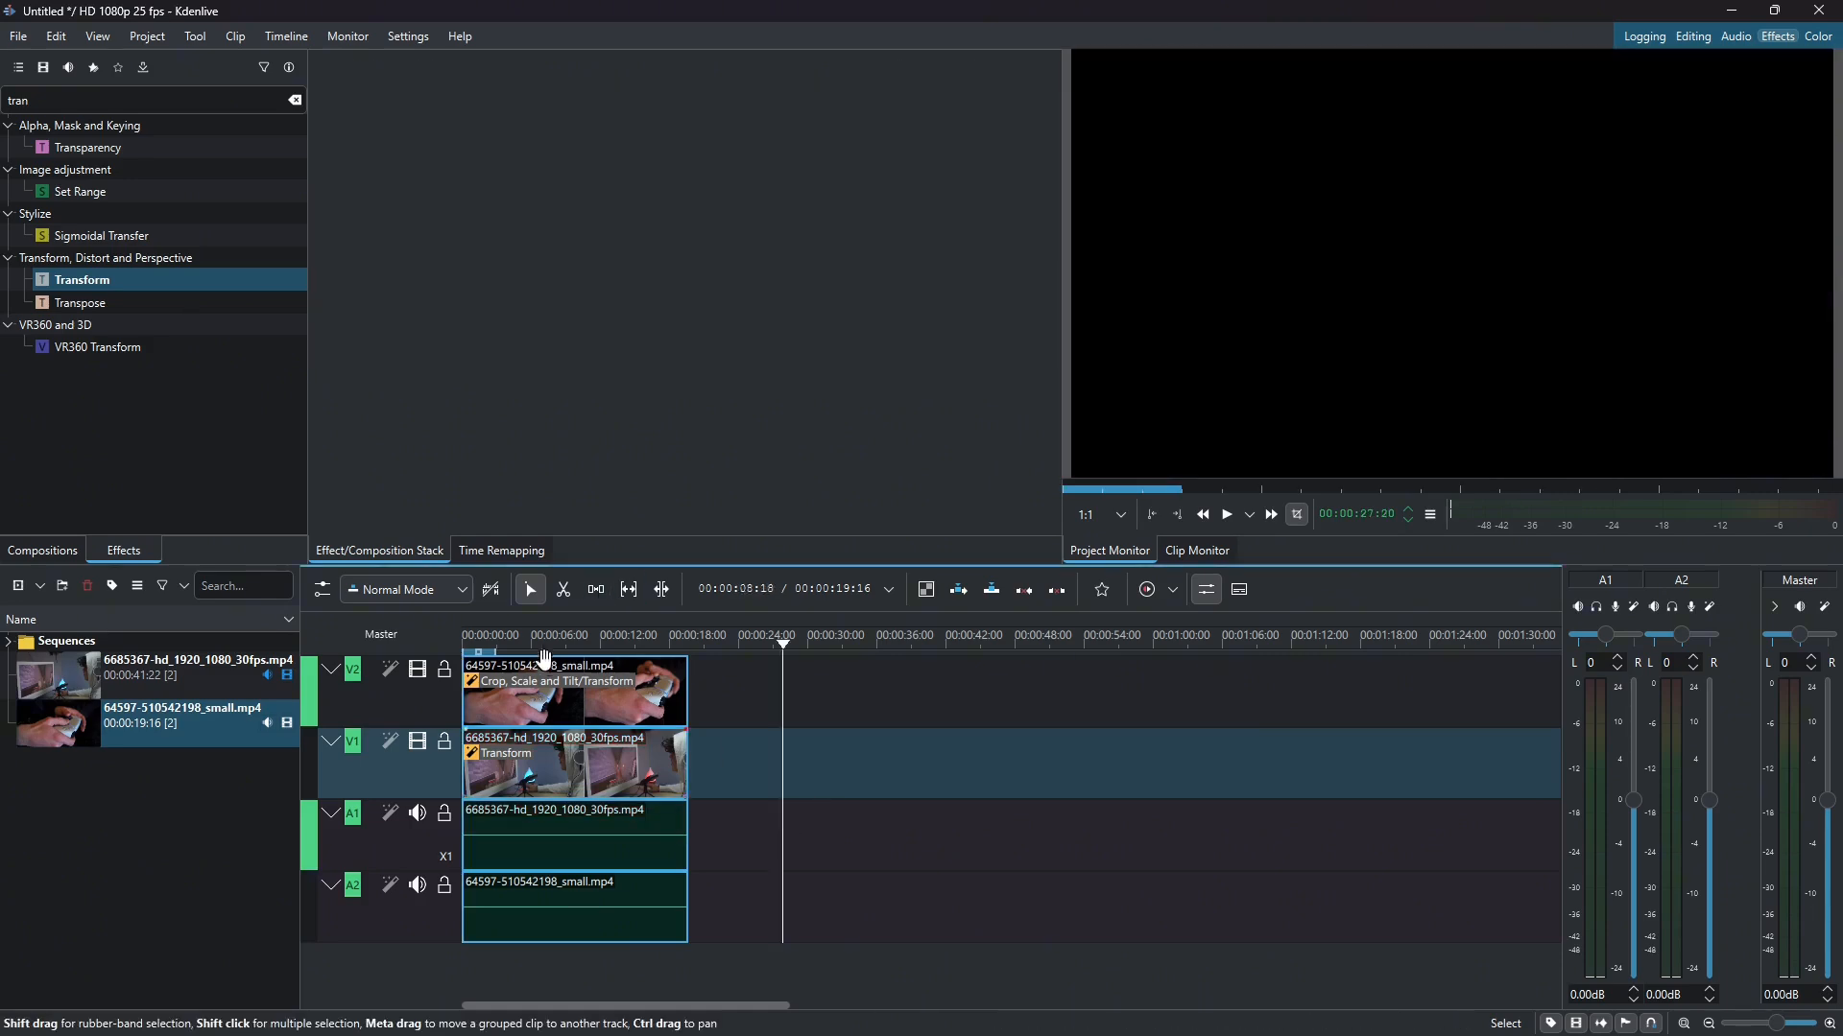
{"action": "left_click_drag", "start_coordinate": [490, 631], "coordinate": [429, 625]}
{"action": "key", "text": "space"}
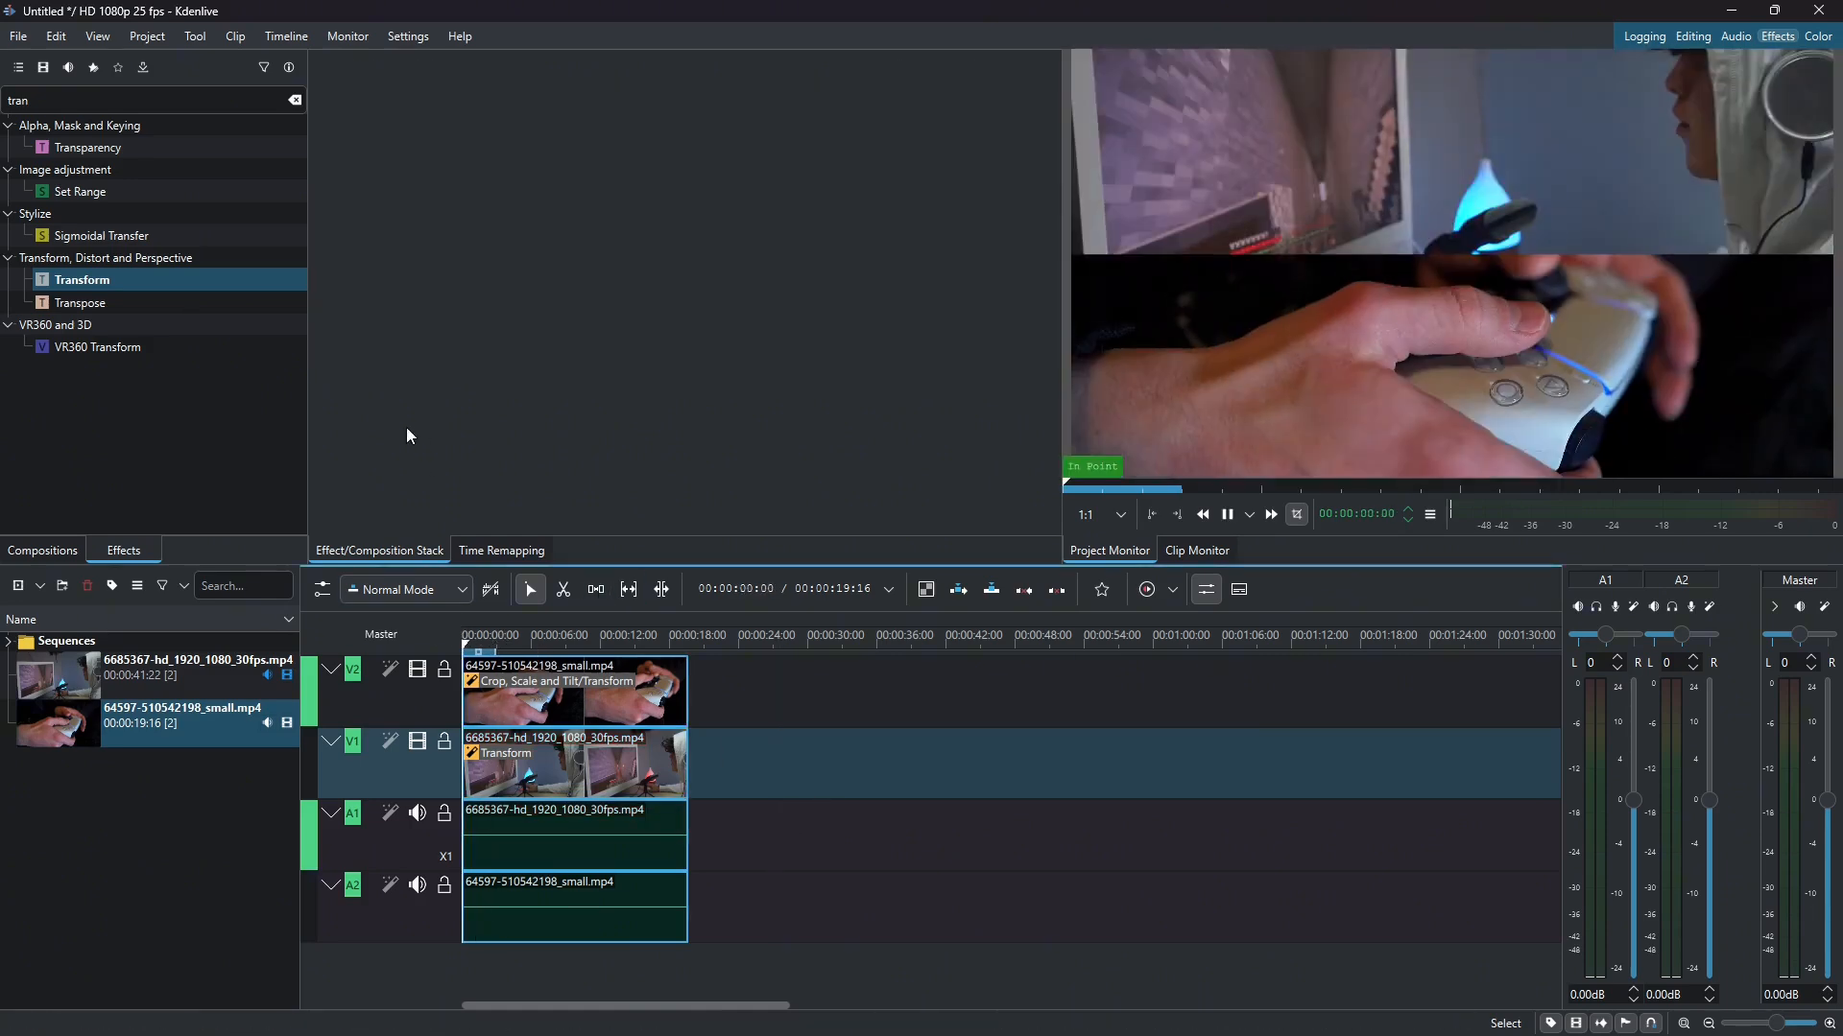